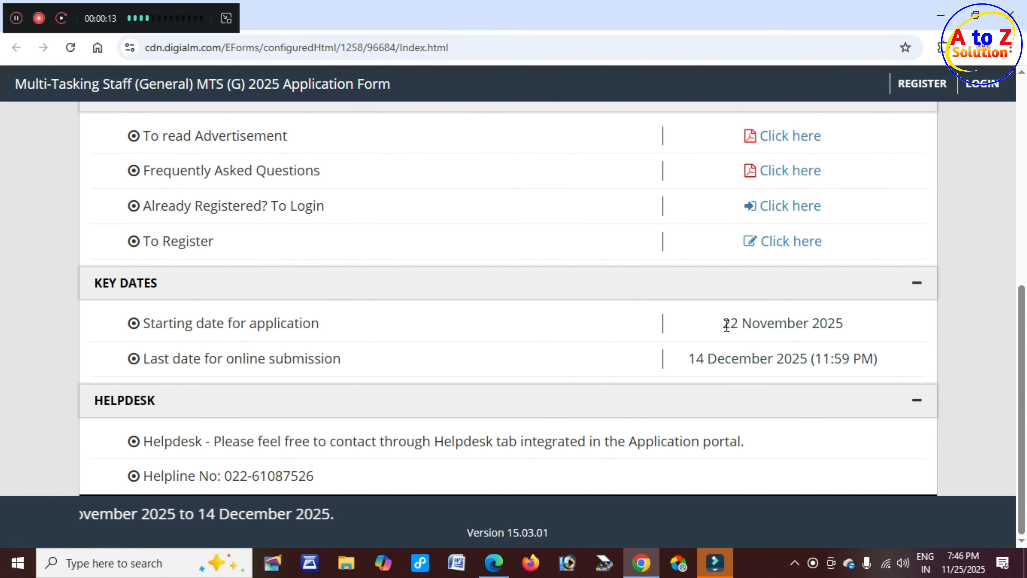
Highlight the key dates, 22 November and 14 December 2025, and the advertisement row in general links.
{"action": "left_click_drag", "start_coordinate": [723, 322], "coordinate": [852, 339]}
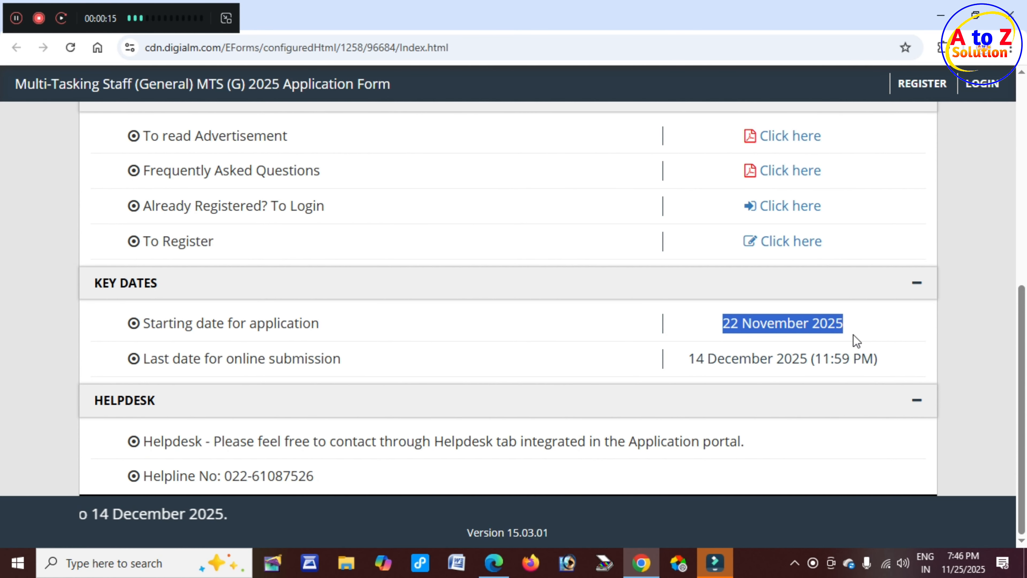
{"action": "left_click_drag", "start_coordinate": [691, 361], "coordinate": [803, 359]}
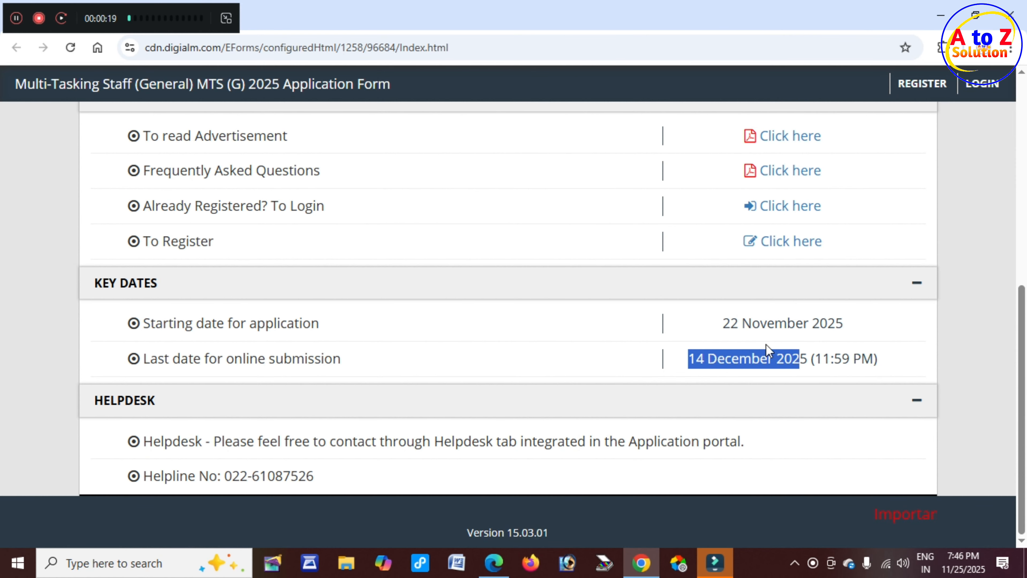
{"action": "scroll", "coordinate": [696, 332], "scroll_direction": "up", "scroll_amount": 2}
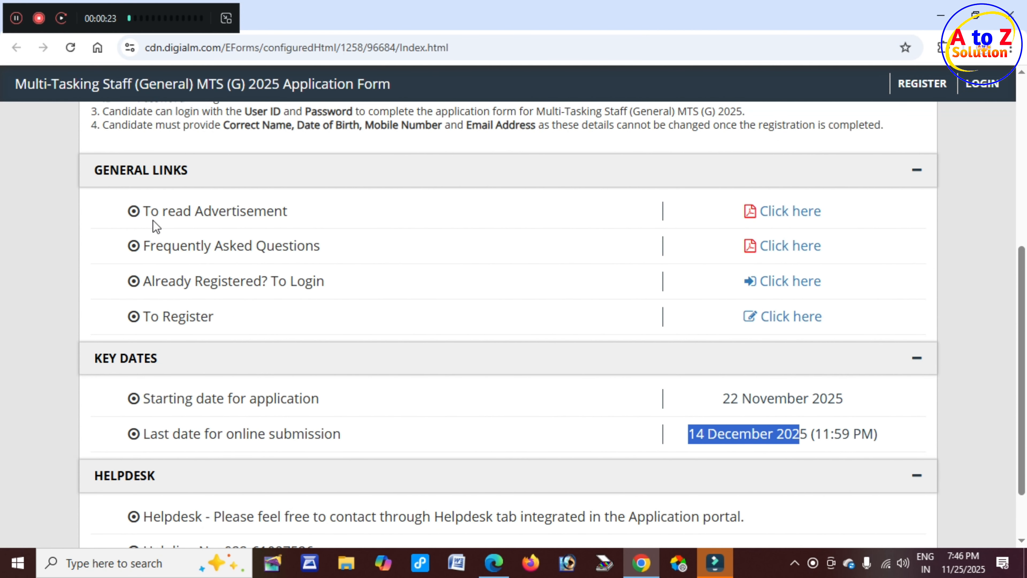
{"action": "left_click_drag", "start_coordinate": [161, 212], "coordinate": [278, 210]}
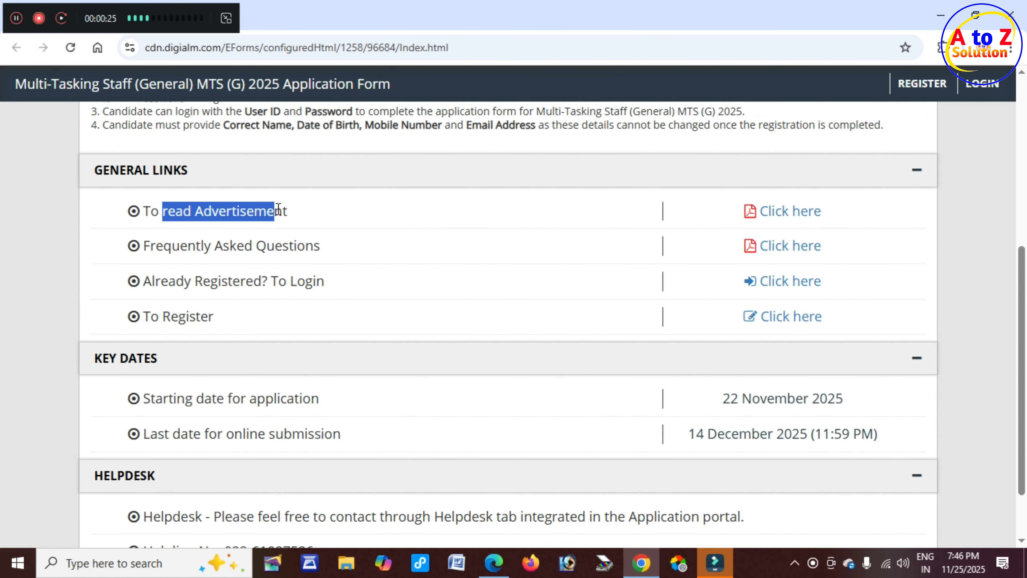
Open the advertisement PDF and ink the Intelligence Bureau title, vacancies header, and circle the 362 total.
{"action": "left_click", "coordinate": [768, 216]}
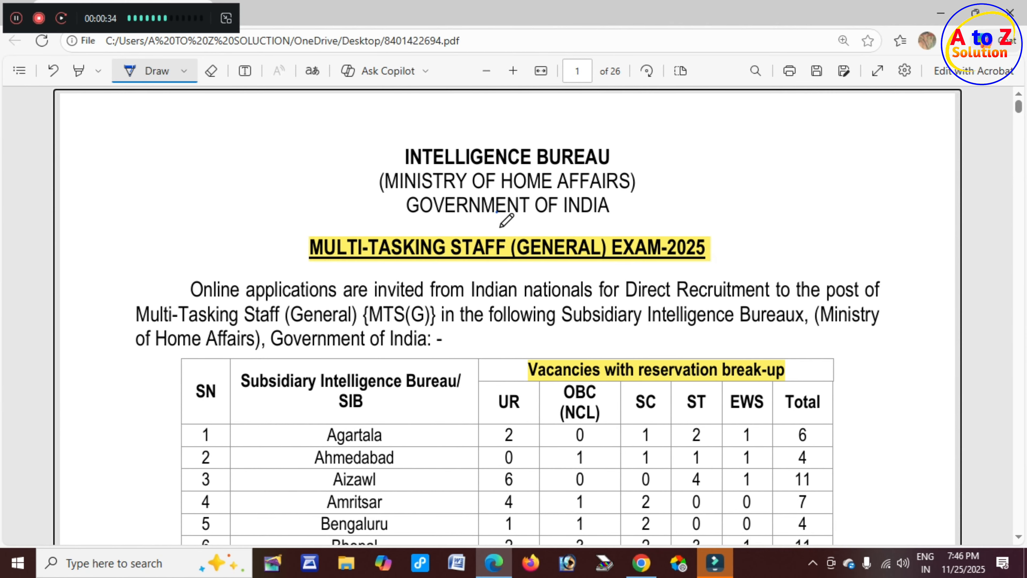
{"action": "left_click_drag", "start_coordinate": [577, 166], "coordinate": [623, 153]}
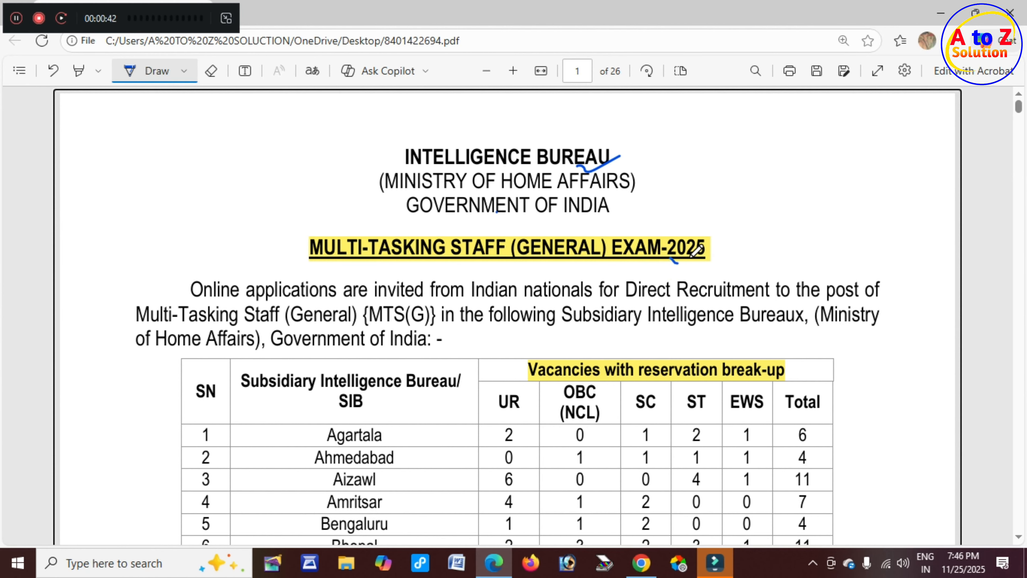
{"action": "left_click_drag", "start_coordinate": [670, 260], "coordinate": [743, 240]}
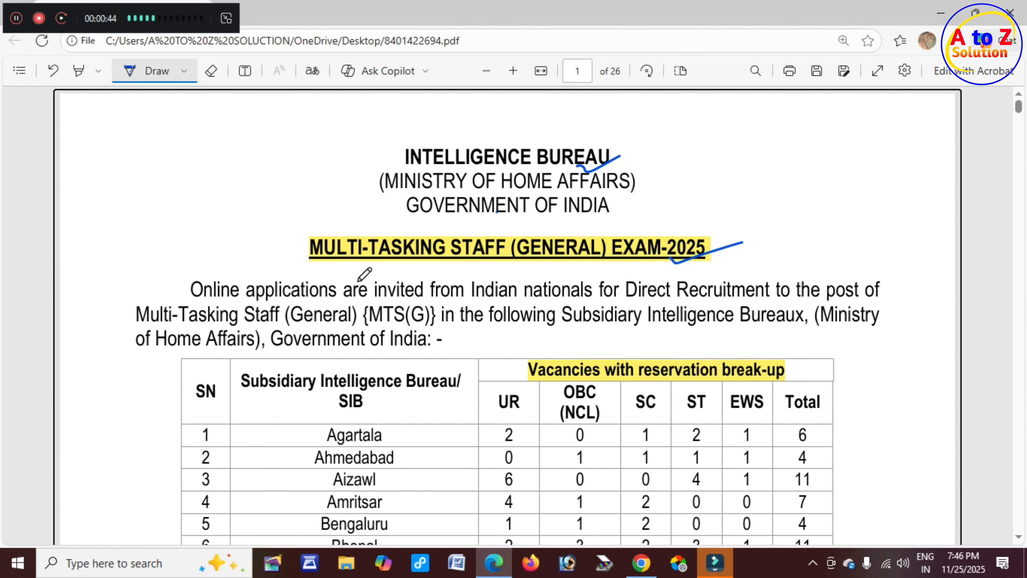
{"action": "scroll", "coordinate": [360, 270], "scroll_direction": "down", "scroll_amount": 2}
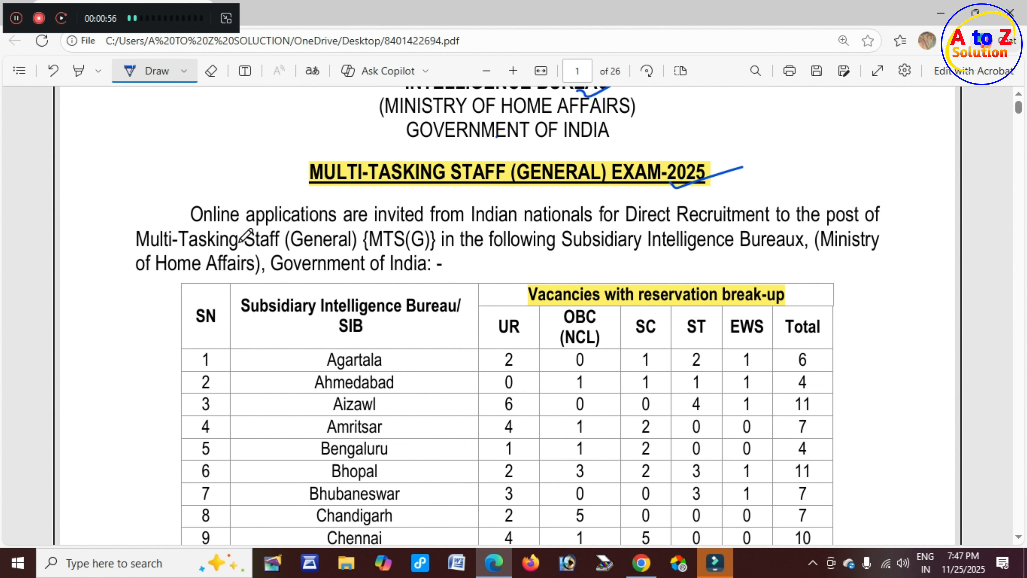
{"action": "left_click_drag", "start_coordinate": [240, 242], "coordinate": [260, 243]}
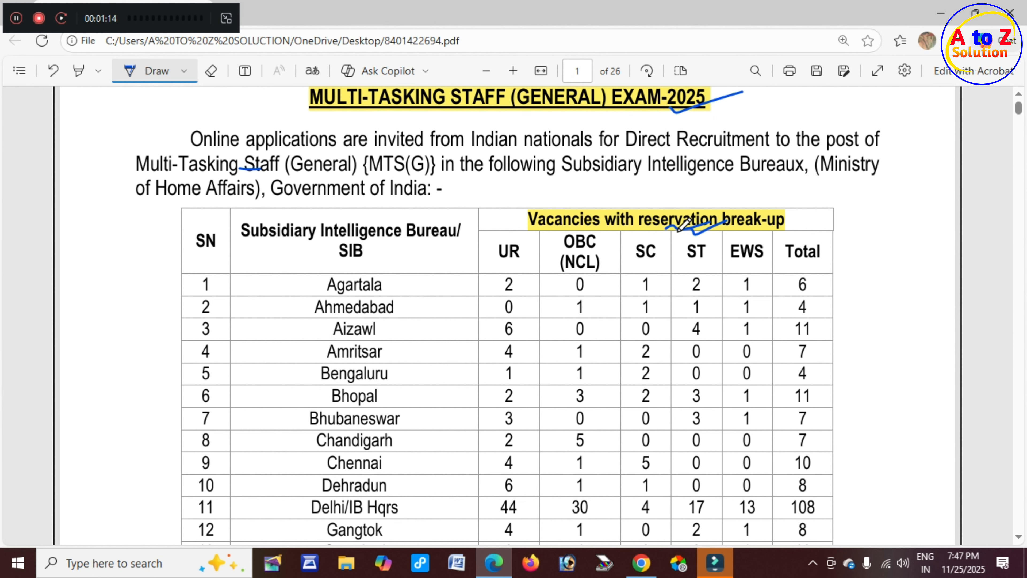
{"action": "left_click_drag", "start_coordinate": [678, 231], "coordinate": [715, 221]}
{"action": "left_click_drag", "start_coordinate": [354, 262], "coordinate": [390, 255]}
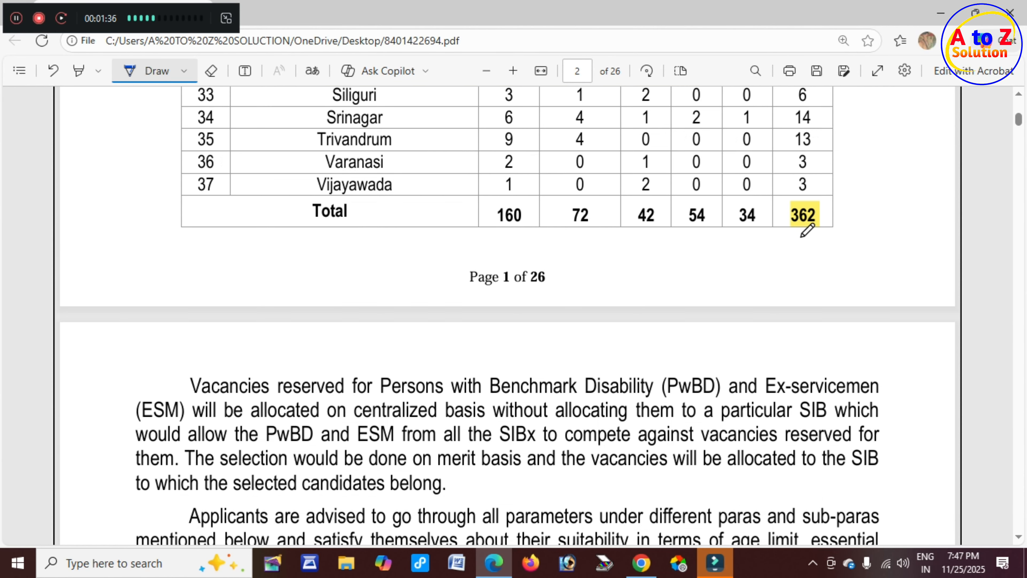
{"action": "mouse_move", "coordinate": [803, 234]}
{"action": "left_mouse_down"}
{"action": "mouse_move", "coordinate": [784, 212]}
{"action": "mouse_move", "coordinate": [826, 204]}
{"action": "mouse_move", "coordinate": [798, 222]}
{"action": "left_mouse_up"}
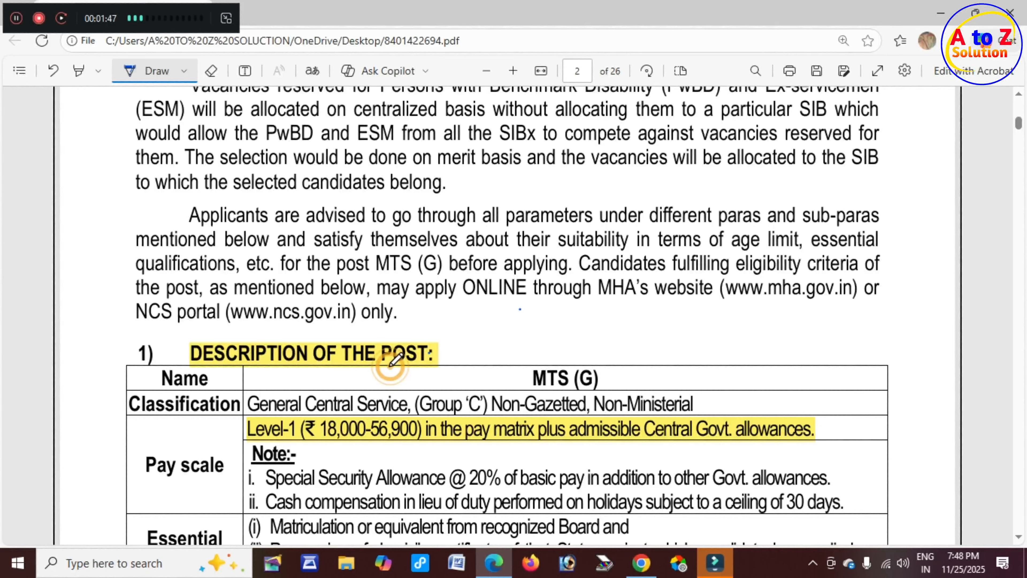
Underline the 18,000-56,900 pay scale, the 18-25 age limit, the SC/ST and OBC relaxations, and the Examination Fee heading.
{"action": "left_click_drag", "start_coordinate": [390, 368], "coordinate": [436, 356]}
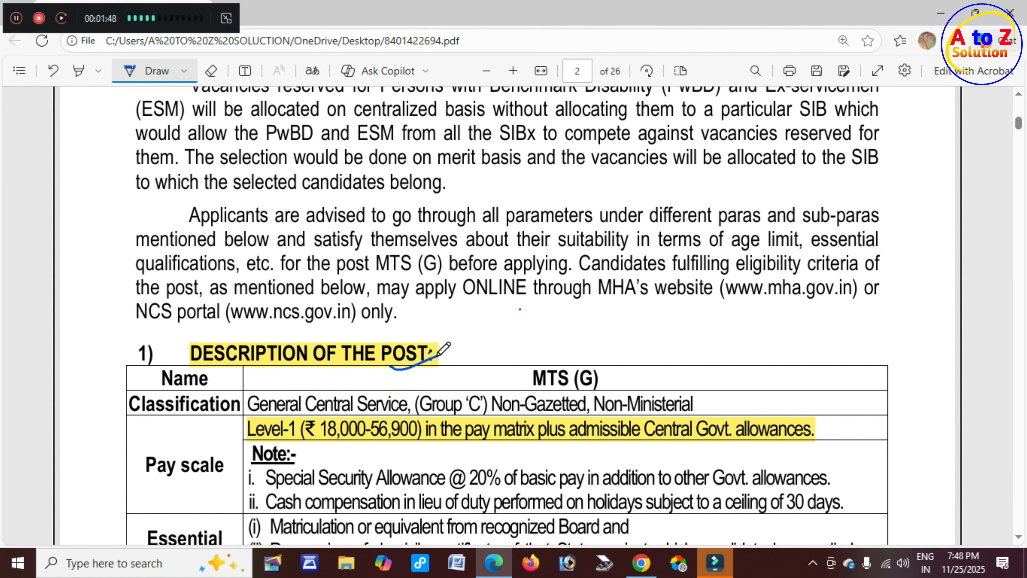
{"action": "scroll", "coordinate": [405, 344], "scroll_direction": "down", "scroll_amount": 3}
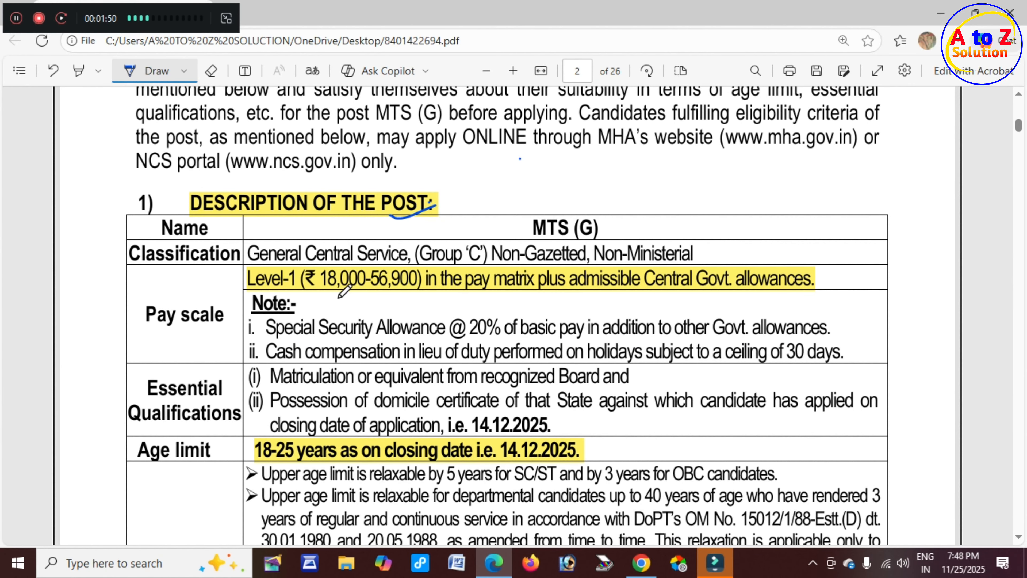
{"action": "mouse_move", "coordinate": [339, 294]}
{"action": "left_mouse_down"}
{"action": "mouse_move", "coordinate": [362, 284]}
{"action": "mouse_move", "coordinate": [402, 292]}
{"action": "mouse_move", "coordinate": [438, 275]}
{"action": "left_mouse_up"}
{"action": "scroll", "coordinate": [398, 279], "scroll_direction": "down", "scroll_amount": 3}
{"action": "mouse_move", "coordinate": [174, 306]}
{"action": "left_mouse_down"}
{"action": "mouse_move", "coordinate": [185, 311]}
{"action": "mouse_move", "coordinate": [212, 292]}
{"action": "left_mouse_up"}
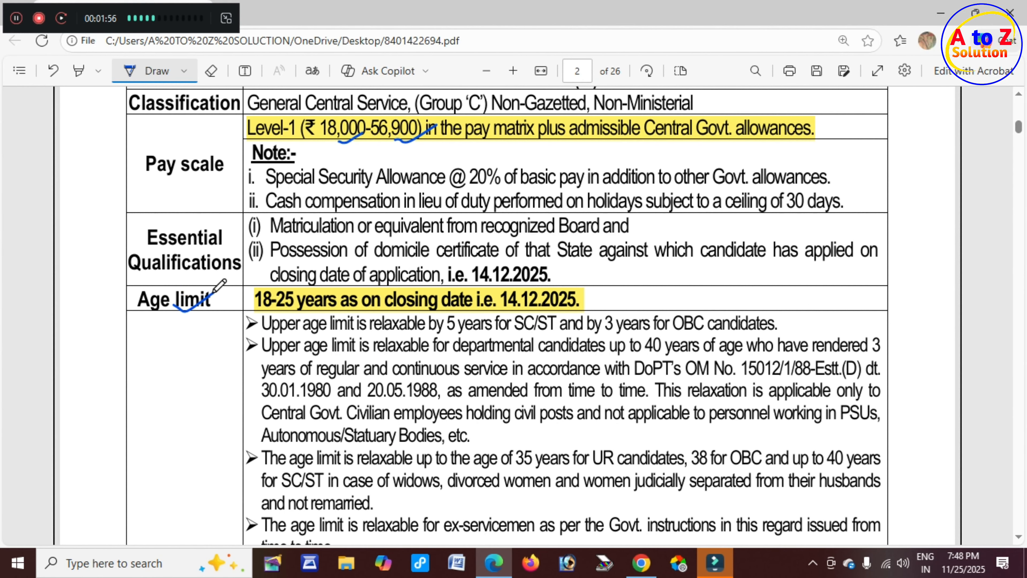
{"action": "left_click_drag", "start_coordinate": [280, 309], "coordinate": [305, 299]}
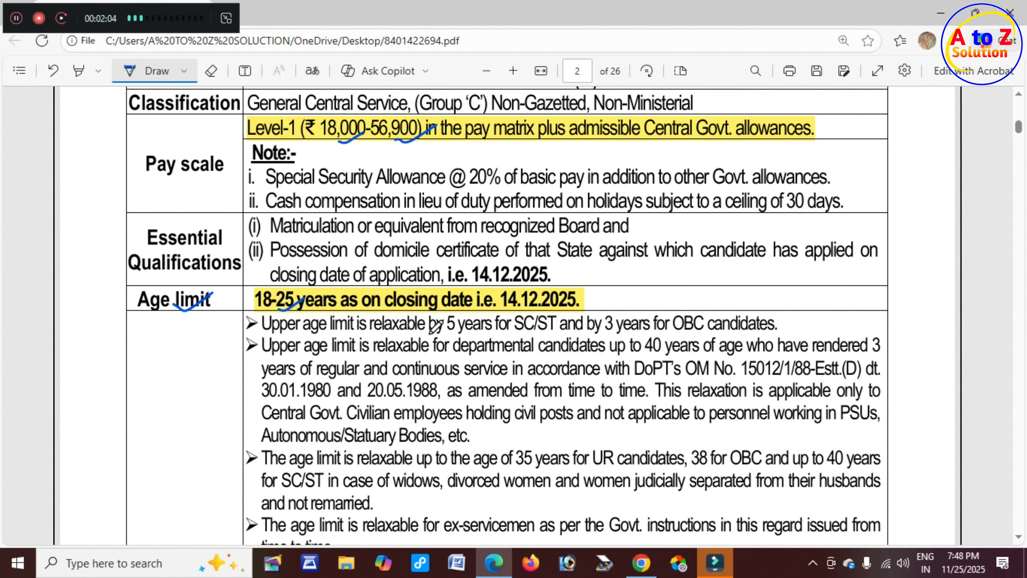
{"action": "left_click_drag", "start_coordinate": [430, 330], "coordinate": [477, 326]}
{"action": "left_click_drag", "start_coordinate": [680, 333], "coordinate": [728, 328]}
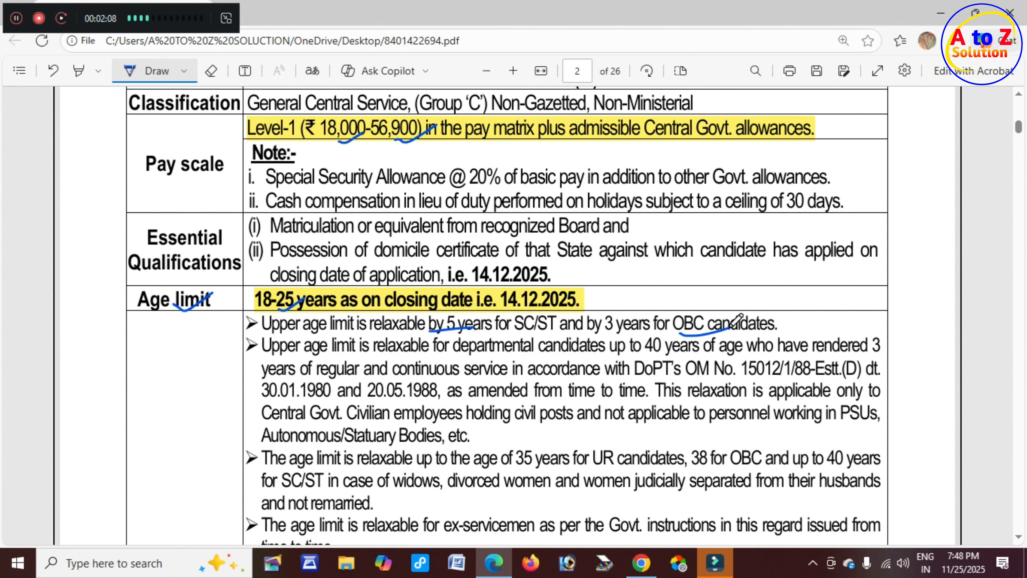
{"action": "left_click_drag", "start_coordinate": [595, 335], "coordinate": [640, 333]}
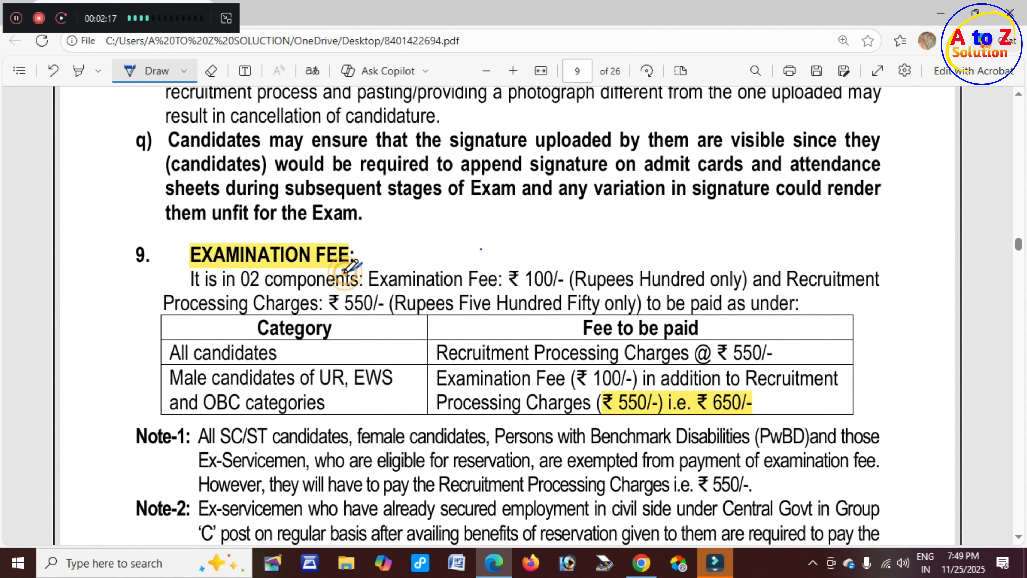
{"action": "left_click_drag", "start_coordinate": [343, 271], "coordinate": [364, 262]}
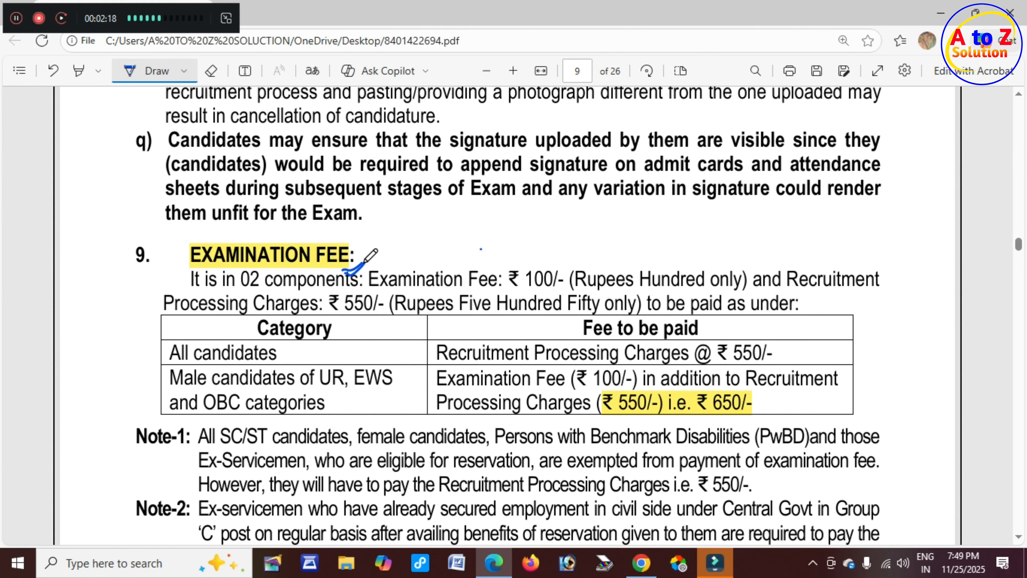
Underline the 550/- and 650/- fees, the UR, EWS and OBC categories, and the Note-1 550/- charge.
{"action": "left_click_drag", "start_coordinate": [478, 289], "coordinate": [591, 290]}
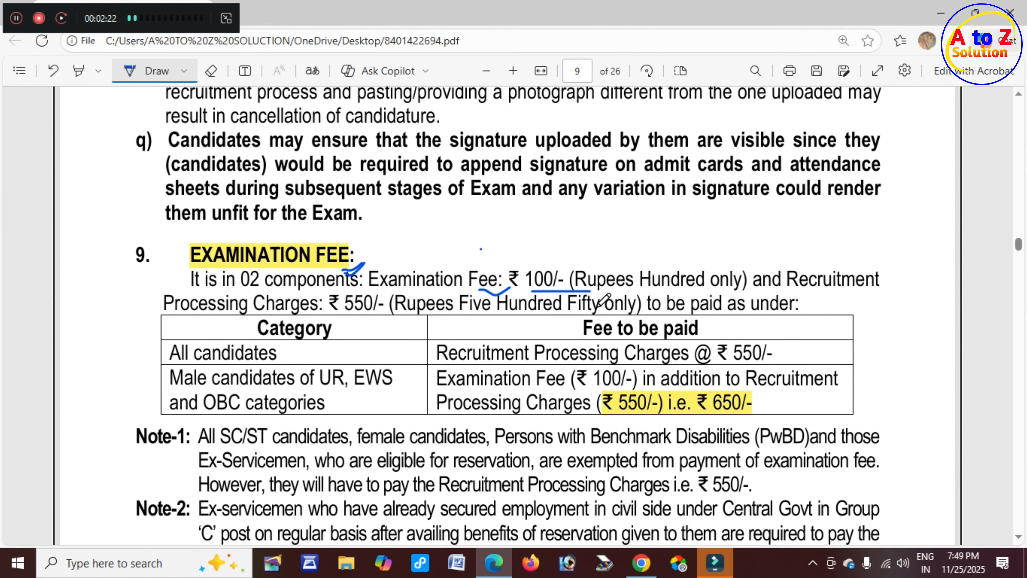
{"action": "left_click_drag", "start_coordinate": [546, 361], "coordinate": [650, 360]}
{"action": "left_click_drag", "start_coordinate": [735, 363], "coordinate": [774, 359]}
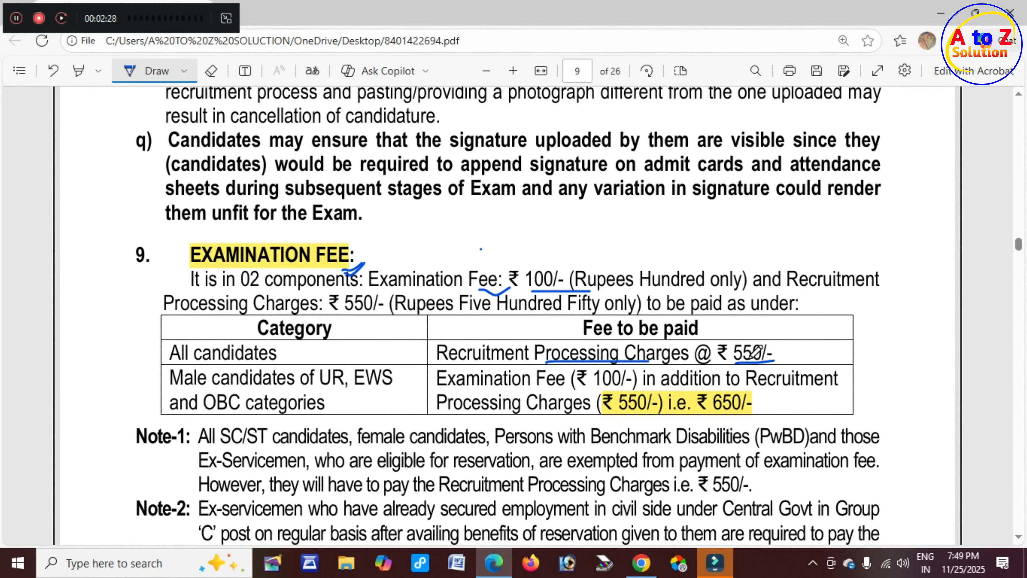
{"action": "left_click_drag", "start_coordinate": [316, 389], "coordinate": [397, 389]}
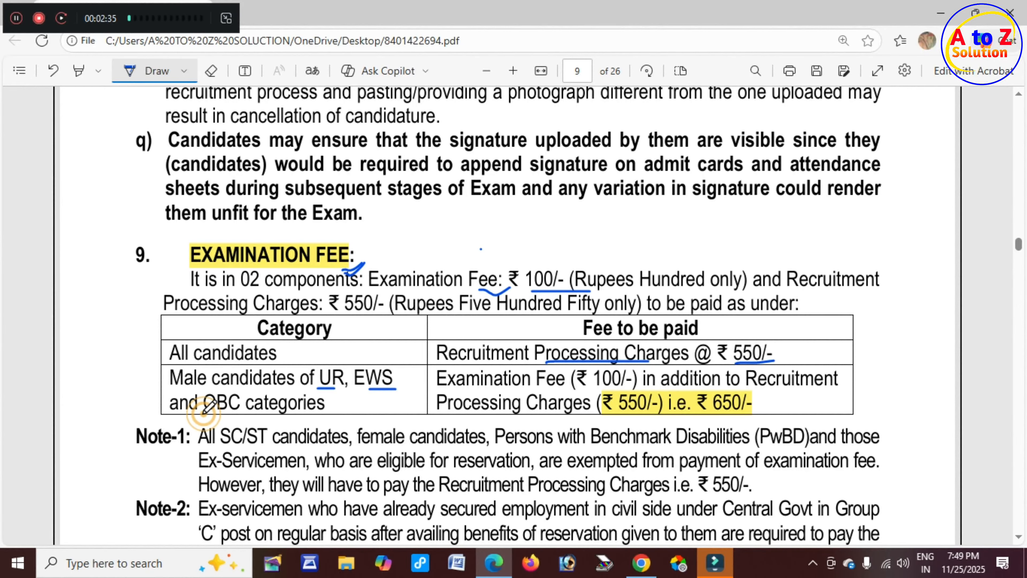
{"action": "left_click_drag", "start_coordinate": [203, 413], "coordinate": [248, 413]}
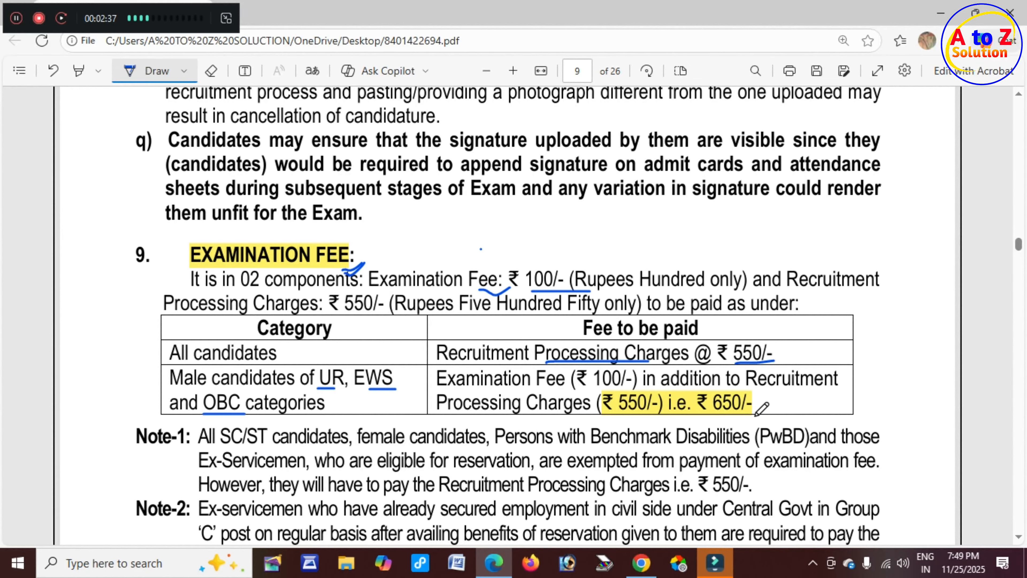
{"action": "left_click", "coordinate": [711, 415]}
{"action": "left_click_drag", "start_coordinate": [712, 414], "coordinate": [753, 413]}
{"action": "left_click_drag", "start_coordinate": [652, 369], "coordinate": [704, 350]}
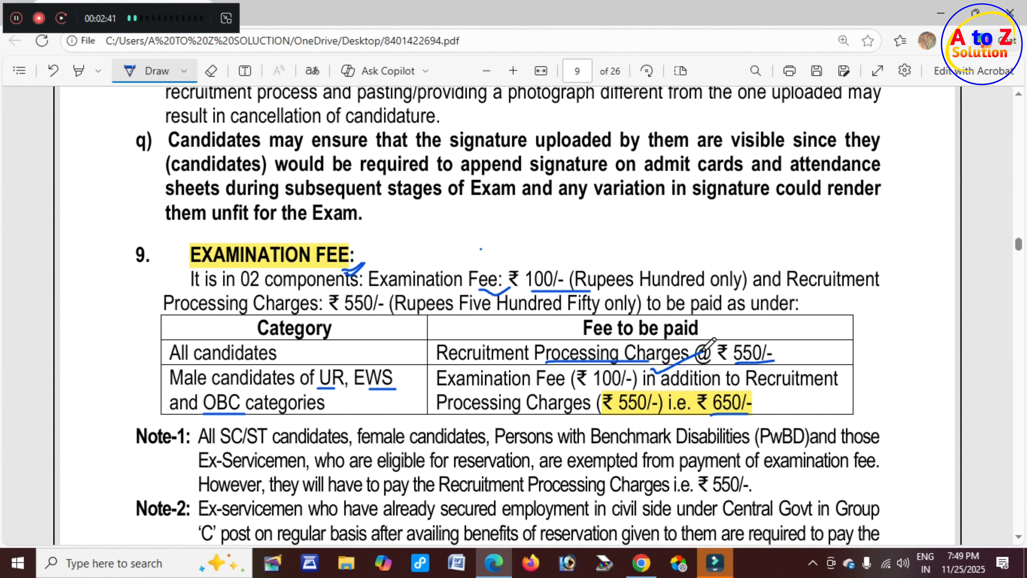
{"action": "scroll", "coordinate": [704, 344], "scroll_direction": "down", "scroll_amount": 3}
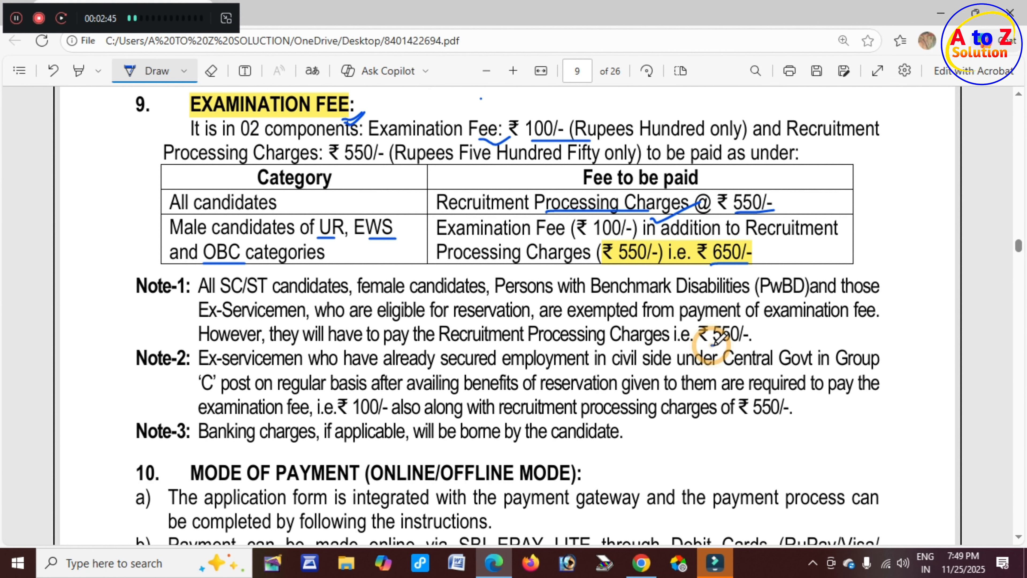
{"action": "left_click_drag", "start_coordinate": [711, 345], "coordinate": [749, 341]}
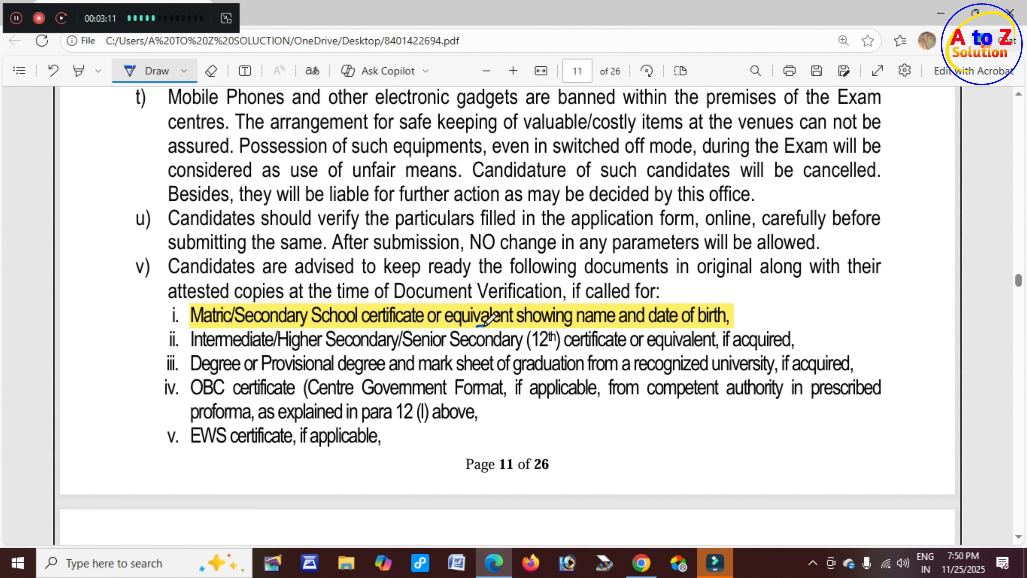
{"action": "left_click_drag", "start_coordinate": [477, 325], "coordinate": [524, 313]}
Underline Secondary, degree and OBC certificate in the document verification items.
{"action": "left_click", "coordinate": [363, 348]}
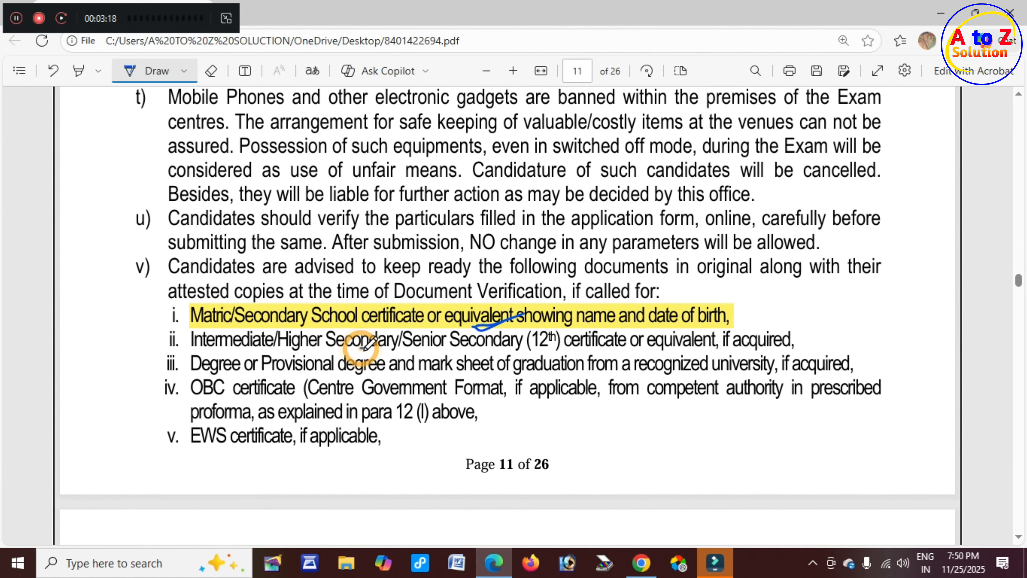
{"action": "left_click_drag", "start_coordinate": [363, 347], "coordinate": [395, 342]}
{"action": "left_click_drag", "start_coordinate": [341, 370], "coordinate": [364, 366]}
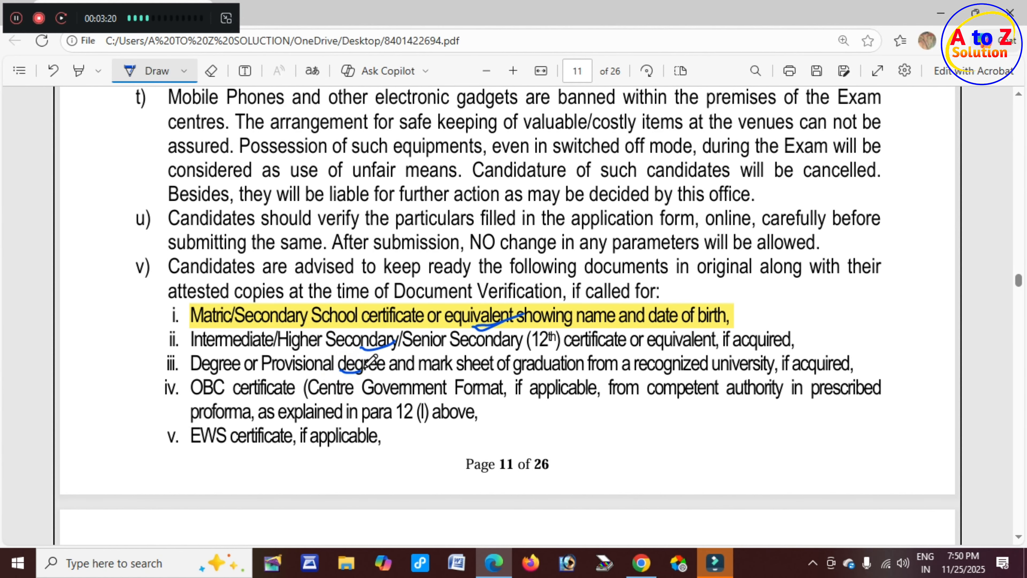
{"action": "scroll", "coordinate": [329, 360], "scroll_direction": "down", "scroll_amount": 2}
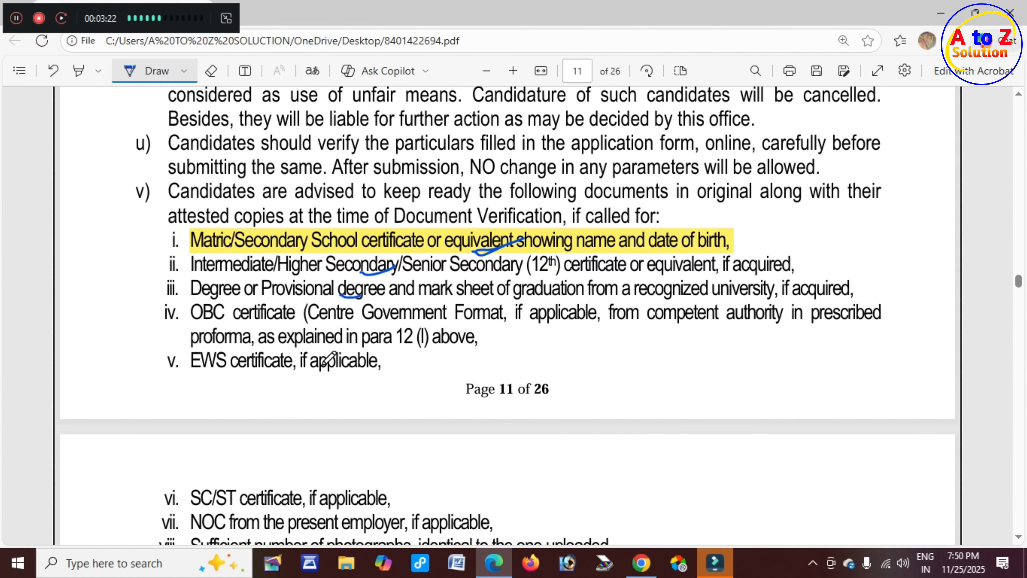
{"action": "left_click_drag", "start_coordinate": [213, 323], "coordinate": [259, 310]}
{"action": "left_click_drag", "start_coordinate": [210, 370], "coordinate": [248, 370]}
{"action": "scroll", "coordinate": [267, 368], "scroll_direction": "down", "scroll_amount": 2}
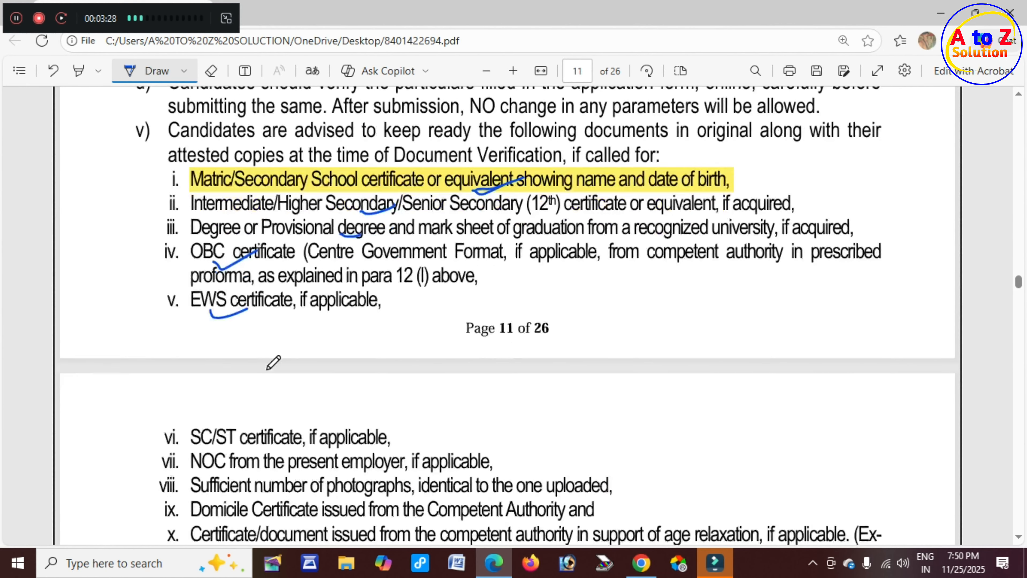
{"action": "scroll", "coordinate": [273, 362], "scroll_direction": "down", "scroll_amount": 2}
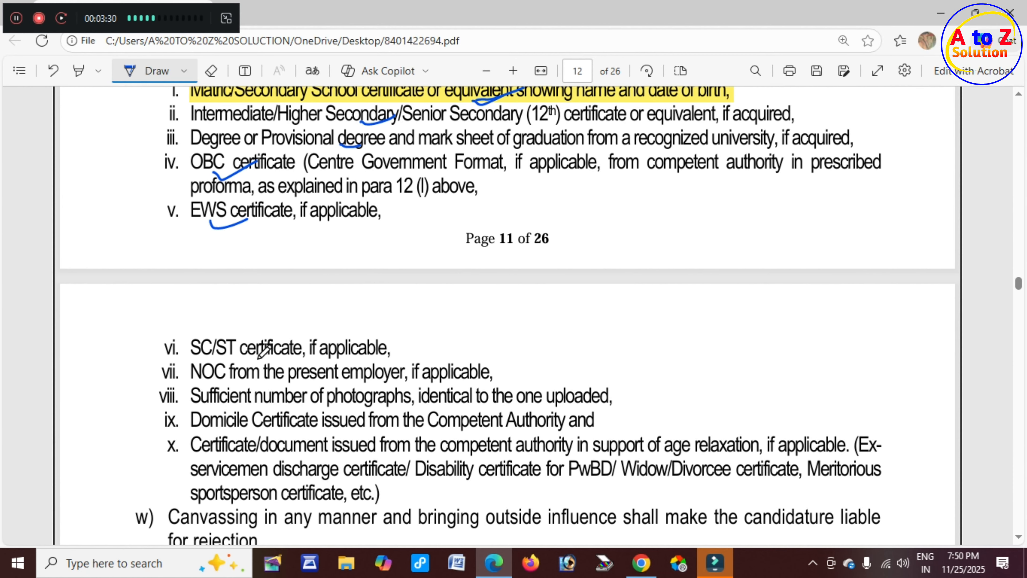
Underline SC/ST certificate, employer NOC, Domicile Certificate and Certificate/document, then return to the portal page.
{"action": "left_click_drag", "start_coordinate": [227, 355], "coordinate": [276, 344]}
{"action": "left_click_drag", "start_coordinate": [210, 380], "coordinate": [272, 366]}
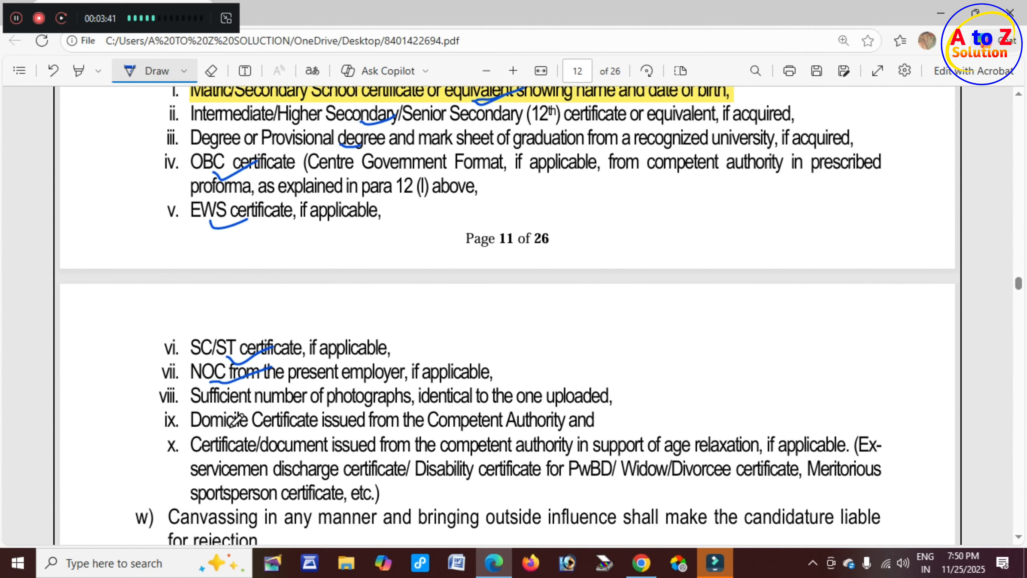
{"action": "mouse_move", "coordinate": [230, 423]}
{"action": "left_mouse_down"}
{"action": "mouse_move", "coordinate": [245, 429]}
{"action": "mouse_move", "coordinate": [270, 416]}
{"action": "left_mouse_up"}
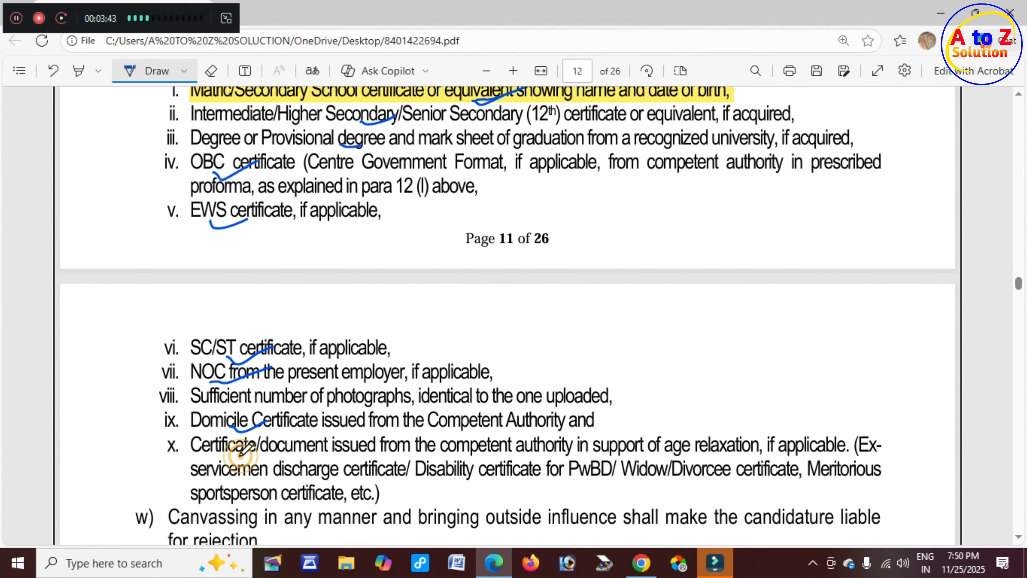
{"action": "left_click_drag", "start_coordinate": [241, 456], "coordinate": [285, 447]}
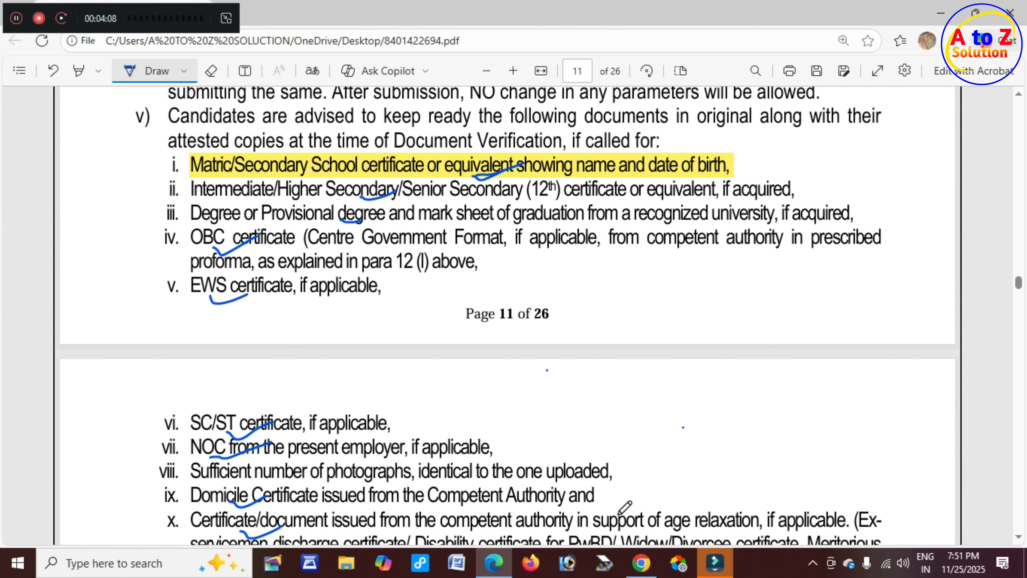
{"action": "left_click", "coordinate": [641, 563]}
{"action": "scroll", "coordinate": [713, 341], "scroll_direction": "up", "scroll_amount": 6}
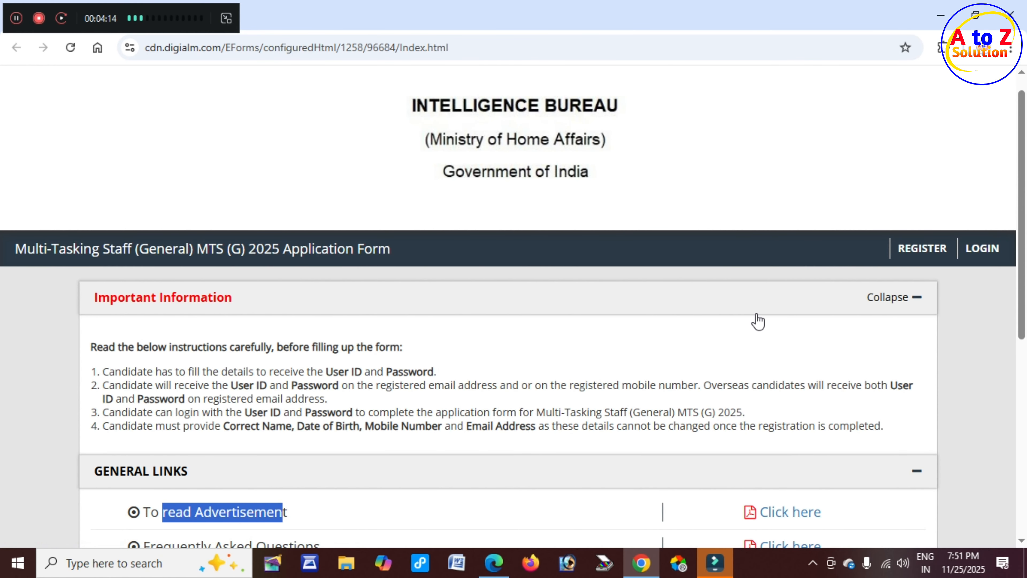
Open REGISTER and scroll to the blank 'Register to get User ID and Password' form.
{"action": "left_click", "coordinate": [922, 249]}
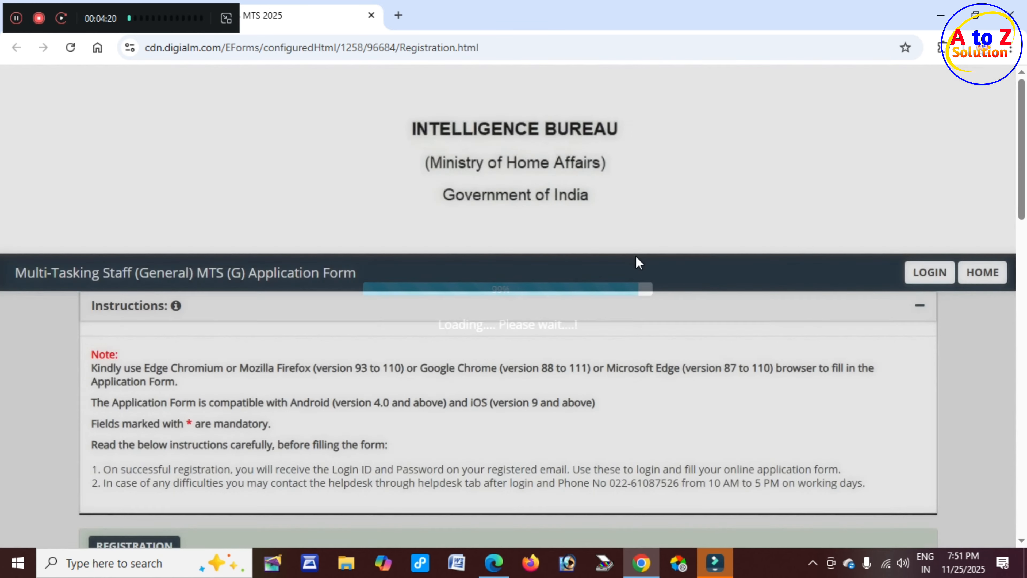
{"action": "scroll", "coordinate": [394, 328], "scroll_direction": "down", "scroll_amount": 3}
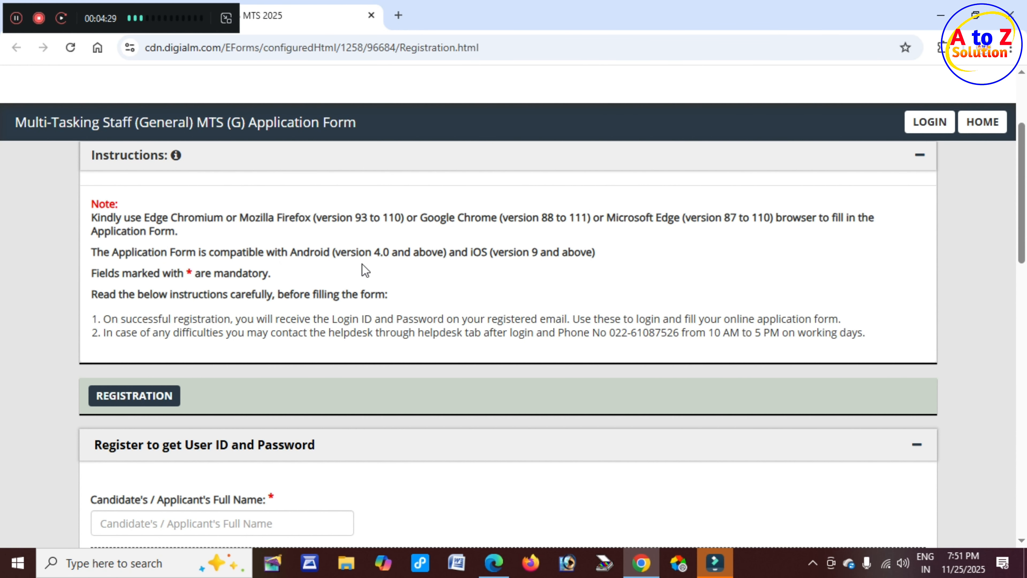
{"action": "scroll", "coordinate": [330, 271], "scroll_direction": "down", "scroll_amount": 5}
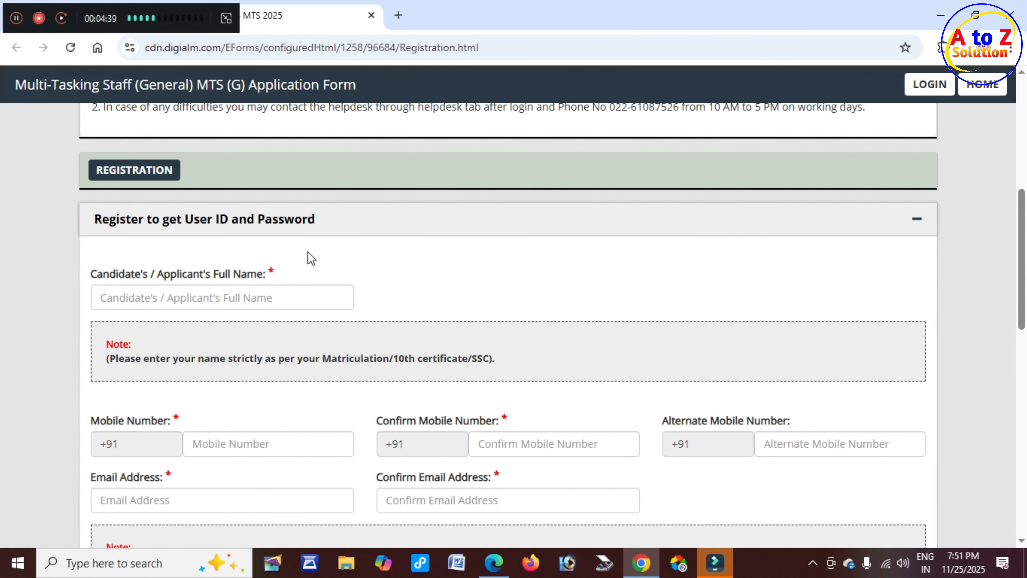
Go through the Full Name, Mobile, Confirm Mobile and Alternate Mobile fields.
{"action": "left_click_drag", "start_coordinate": [115, 280], "coordinate": [221, 307]}
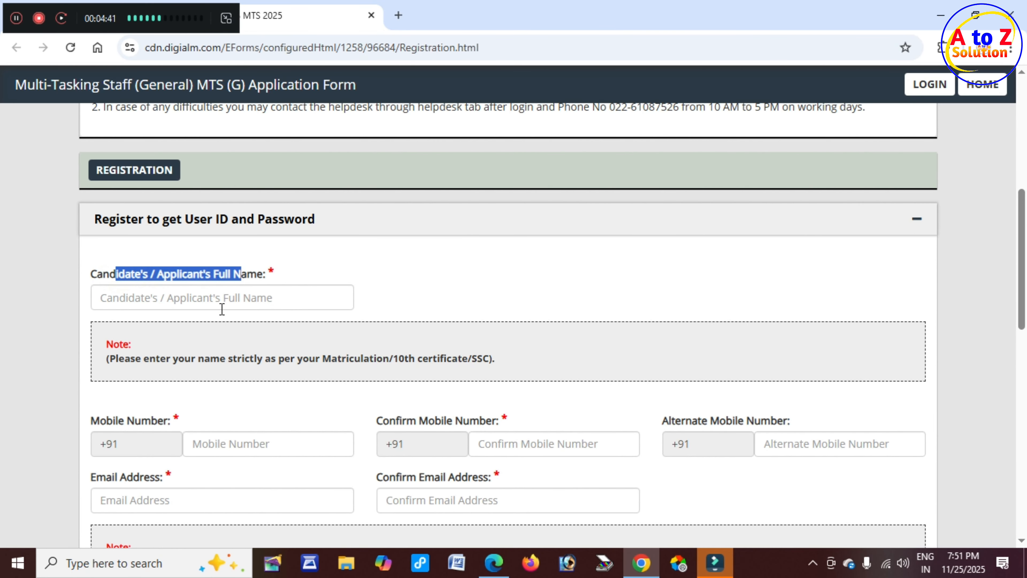
{"action": "left_click", "coordinate": [219, 300]}
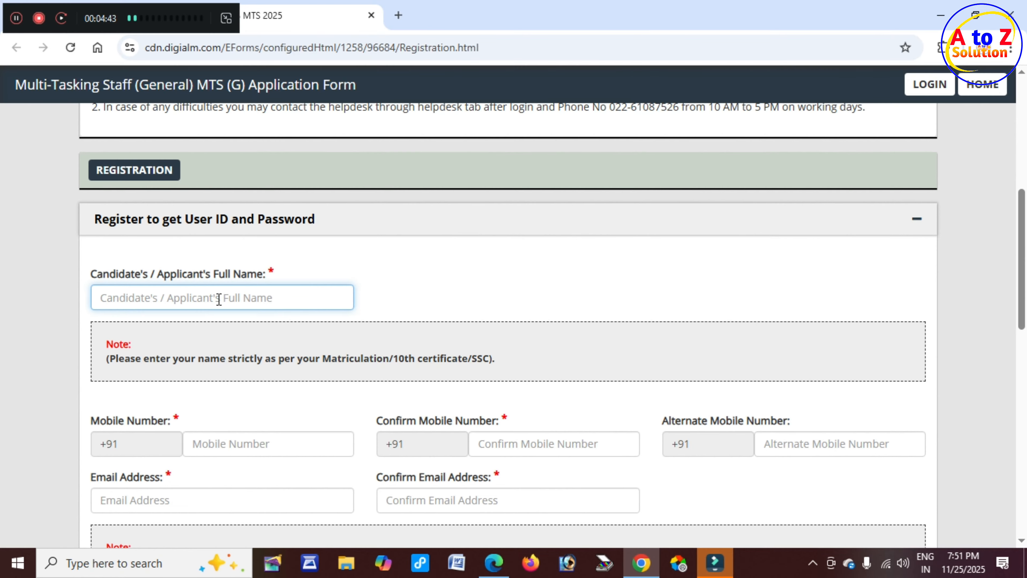
{"action": "scroll", "coordinate": [218, 299], "scroll_direction": "down", "scroll_amount": 3}
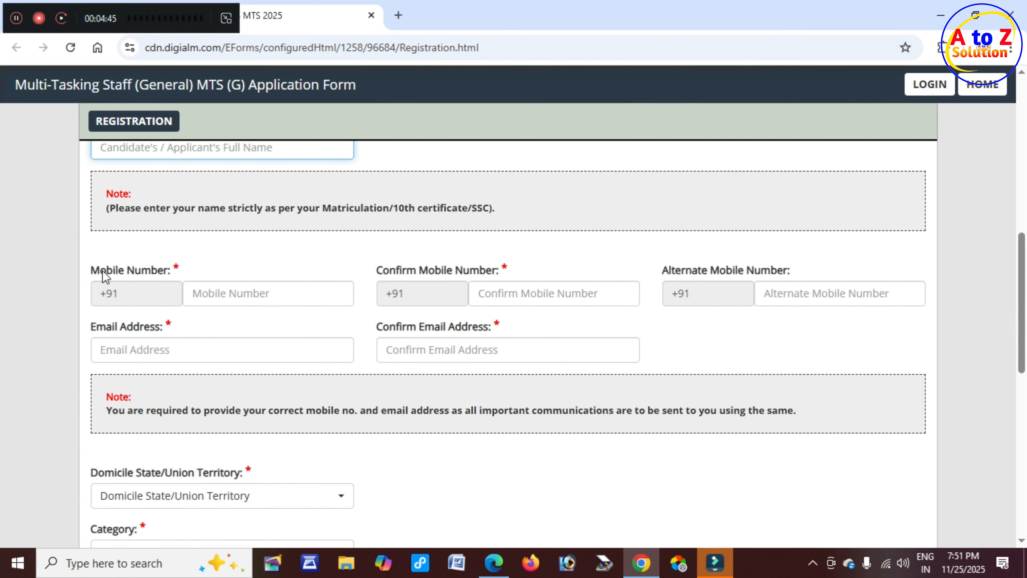
{"action": "left_click_drag", "start_coordinate": [102, 270], "coordinate": [159, 276]}
{"action": "left_click", "coordinate": [249, 297]}
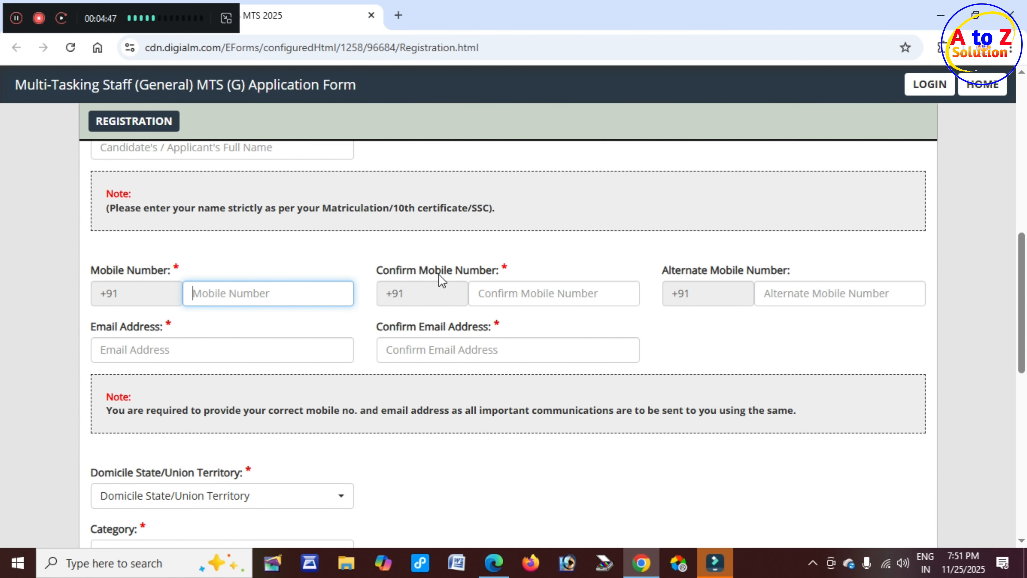
{"action": "left_click_drag", "start_coordinate": [439, 274], "coordinate": [501, 272]}
{"action": "left_click", "coordinate": [517, 293]}
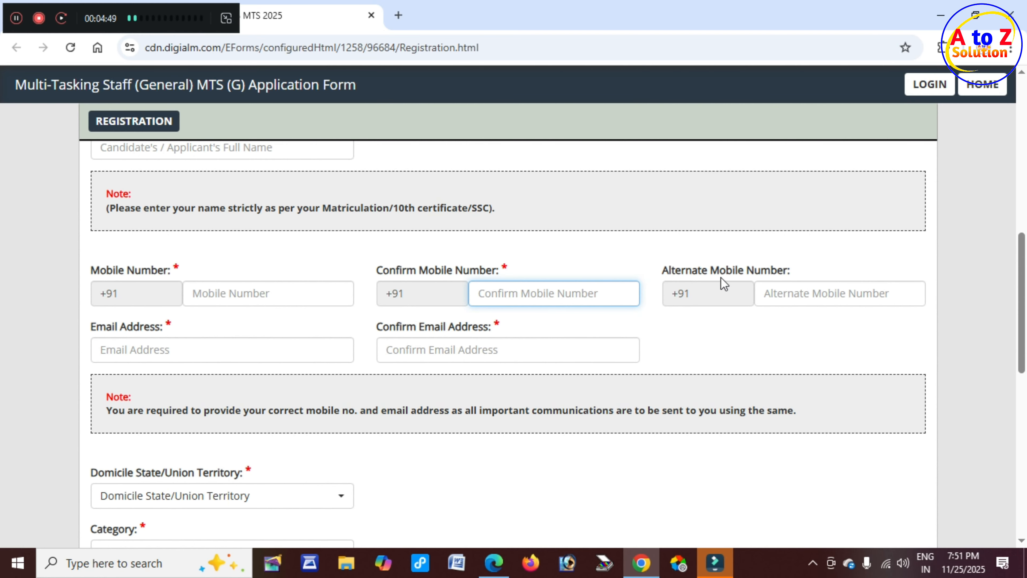
{"action": "left_click", "coordinate": [791, 292]}
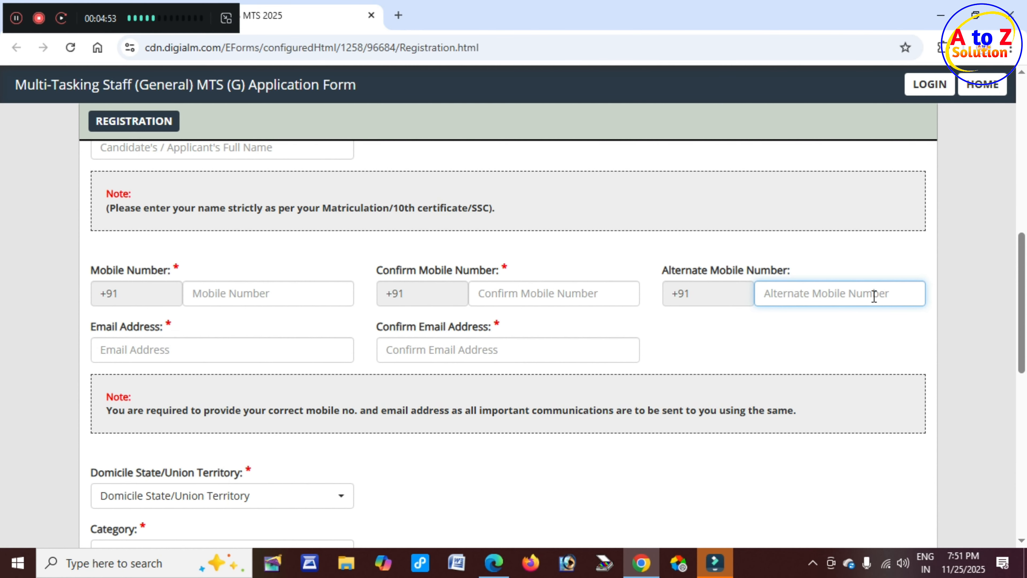
{"action": "left_click", "coordinate": [858, 295]}
Go through both Email fields, dismiss the confirm-email alert, and open the Domicile State list.
{"action": "left_click_drag", "start_coordinate": [106, 326], "coordinate": [162, 328]}
{"action": "left_click", "coordinate": [164, 347]}
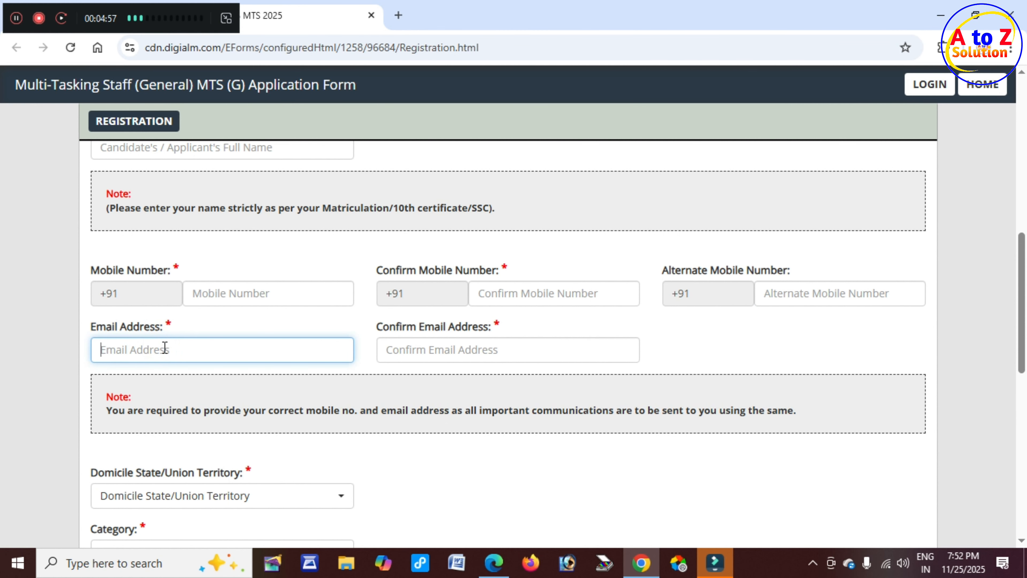
{"action": "left_click_drag", "start_coordinate": [386, 328], "coordinate": [527, 330]}
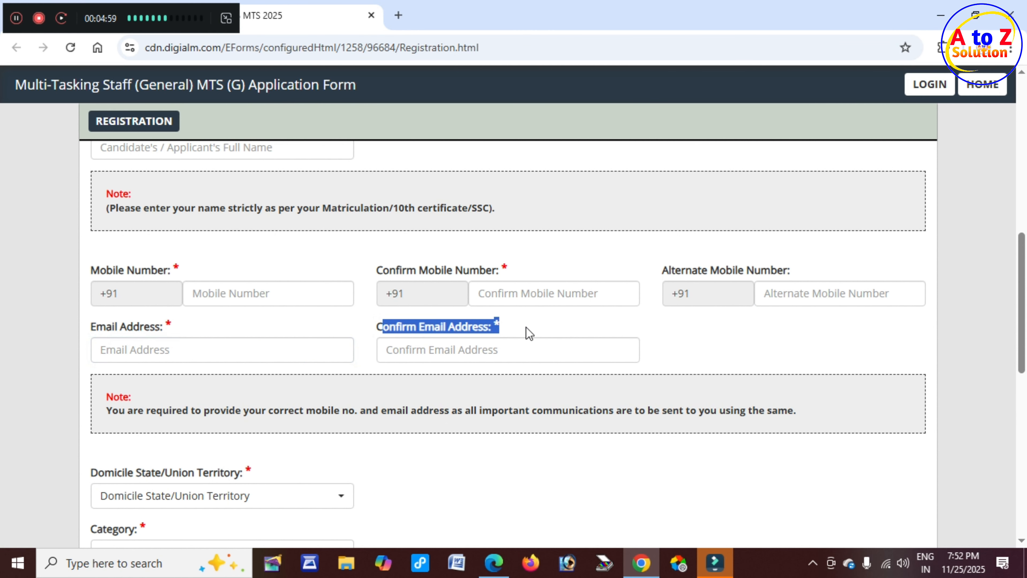
{"action": "left_click", "coordinate": [494, 350]}
{"action": "scroll", "coordinate": [365, 362], "scroll_direction": "down", "scroll_amount": 3}
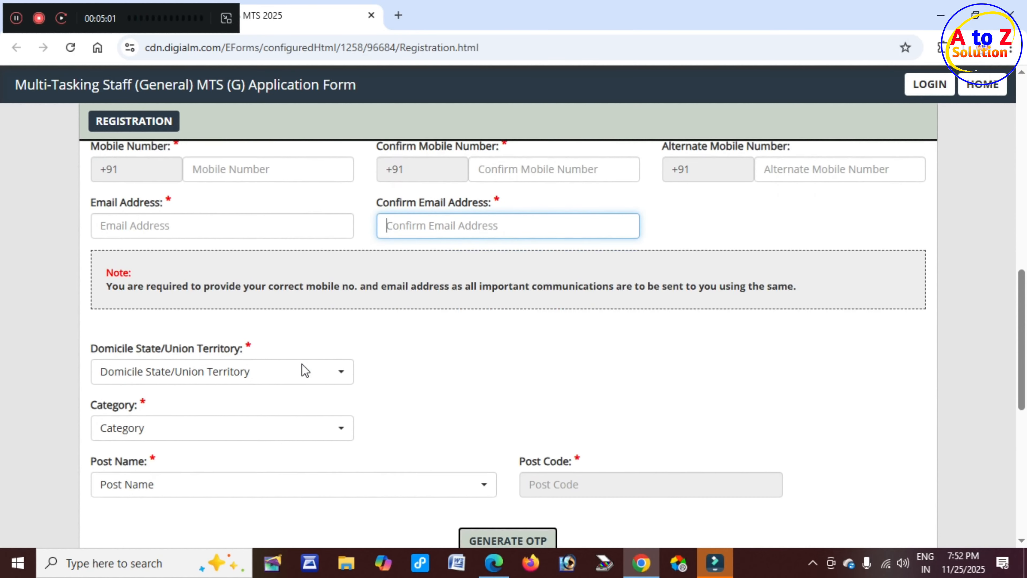
{"action": "left_click", "coordinate": [97, 329]}
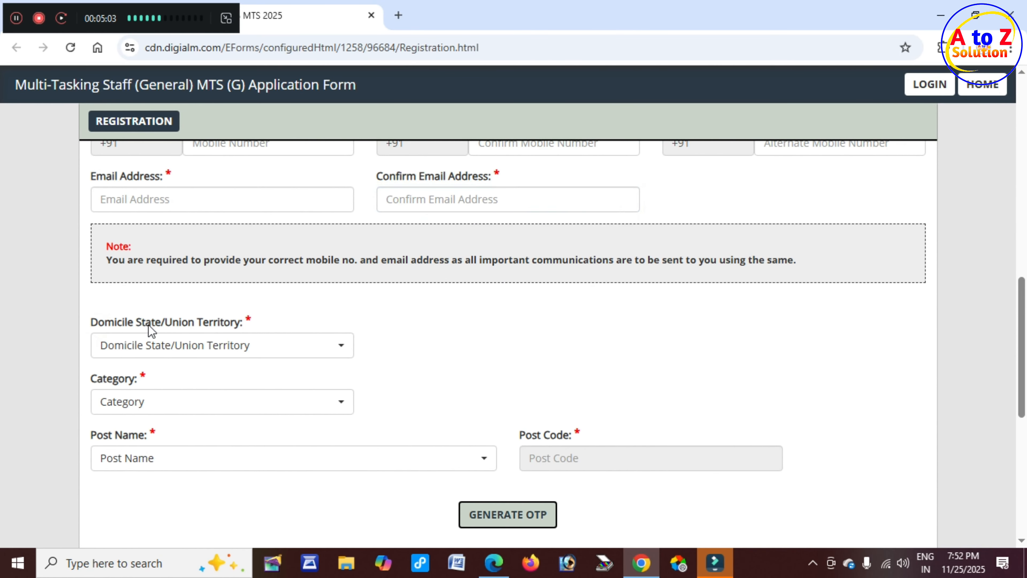
{"action": "left_click", "coordinate": [585, 214]}
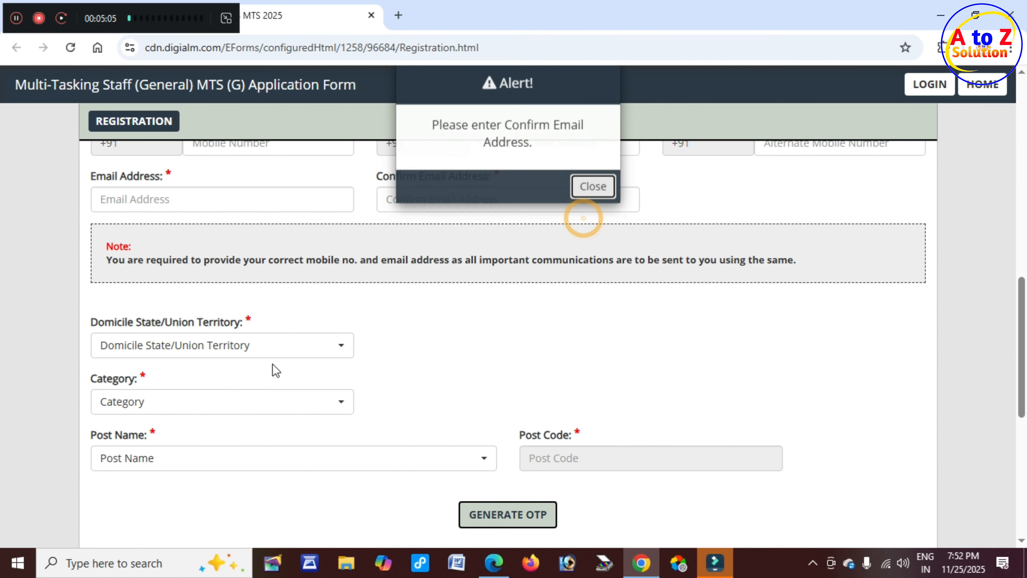
{"action": "left_click", "coordinate": [242, 344]}
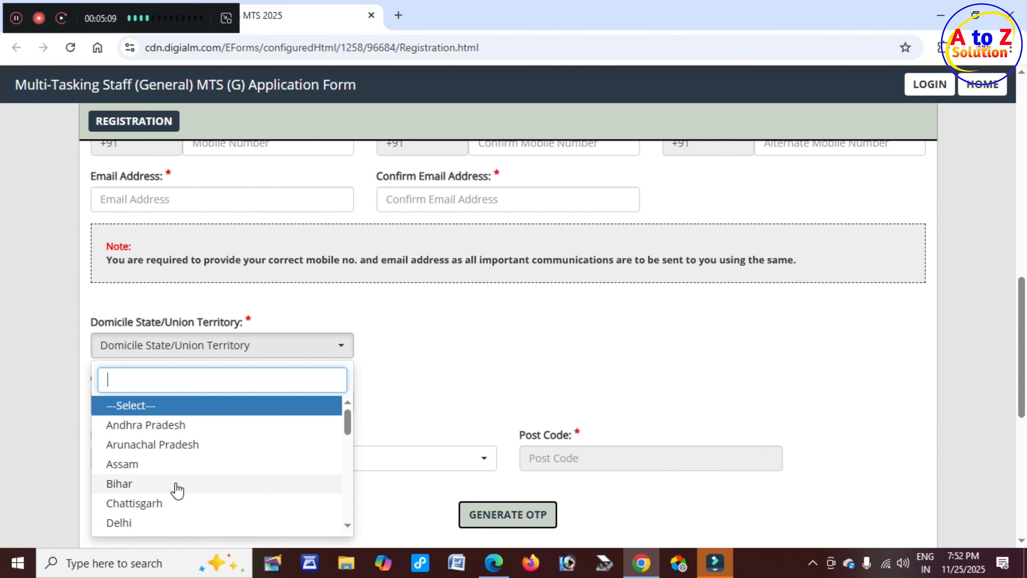
Set domicile state to Bihar and SIB applying to Patna.
{"action": "left_click", "coordinate": [177, 485]}
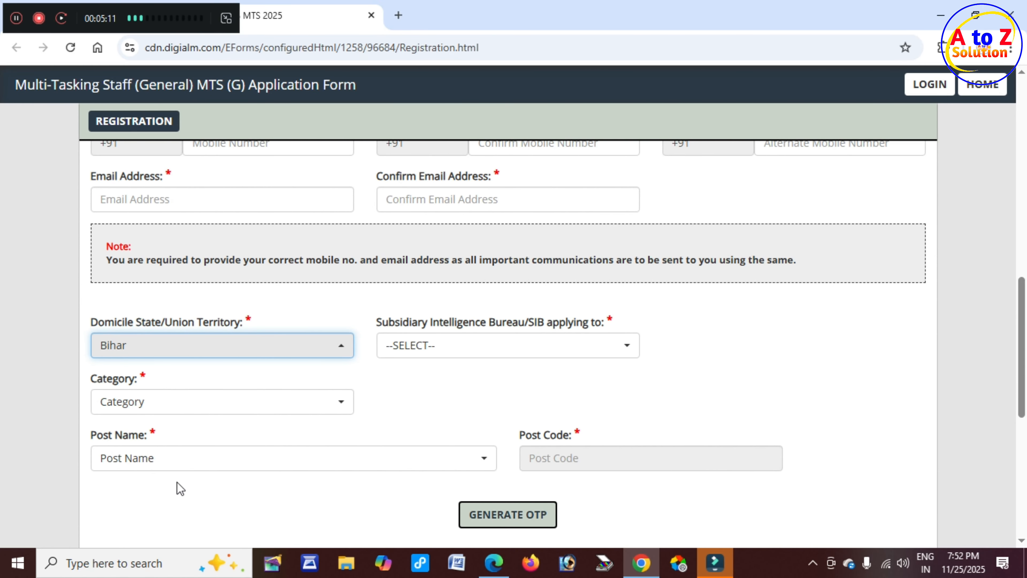
{"action": "left_click_drag", "start_coordinate": [396, 323], "coordinate": [524, 329]}
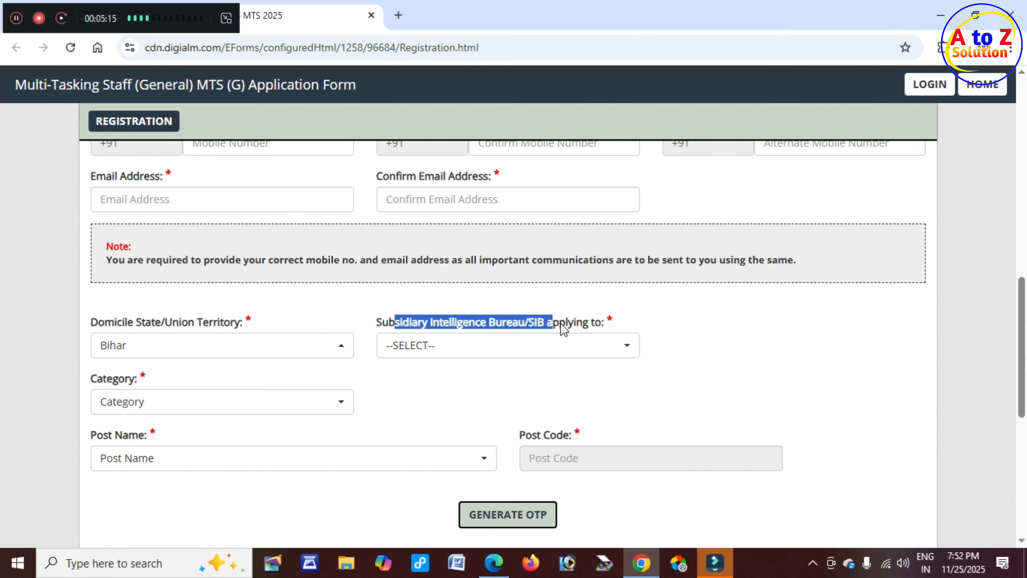
{"action": "left_click_drag", "start_coordinate": [600, 324], "coordinate": [599, 323]}
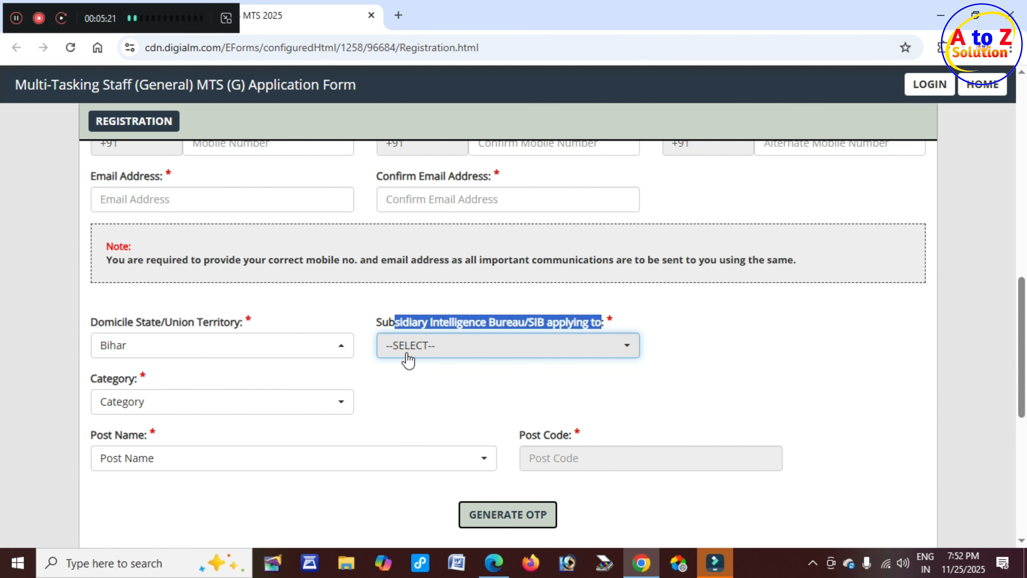
{"action": "left_click", "coordinate": [460, 352]}
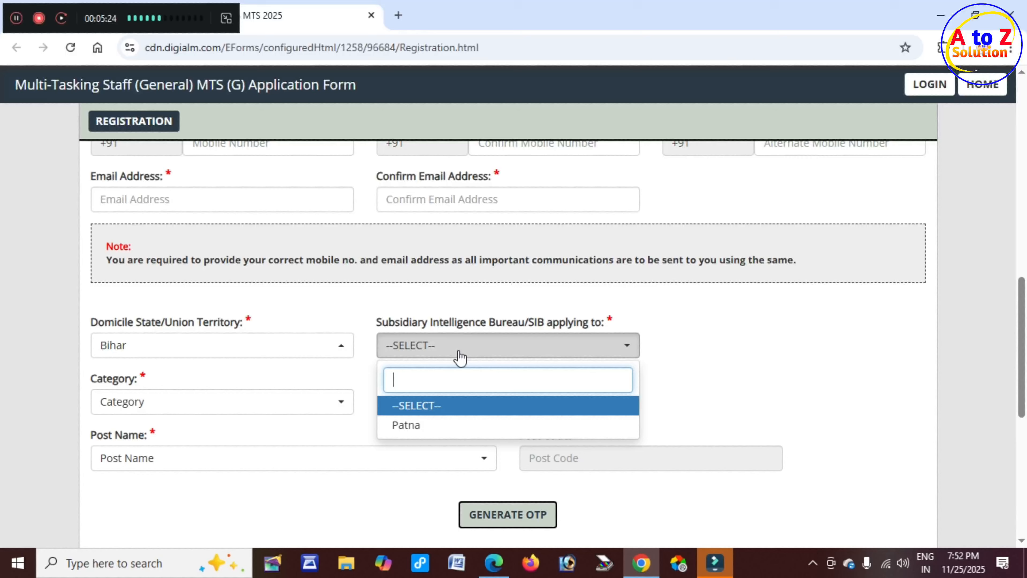
{"action": "left_click", "coordinate": [413, 428]}
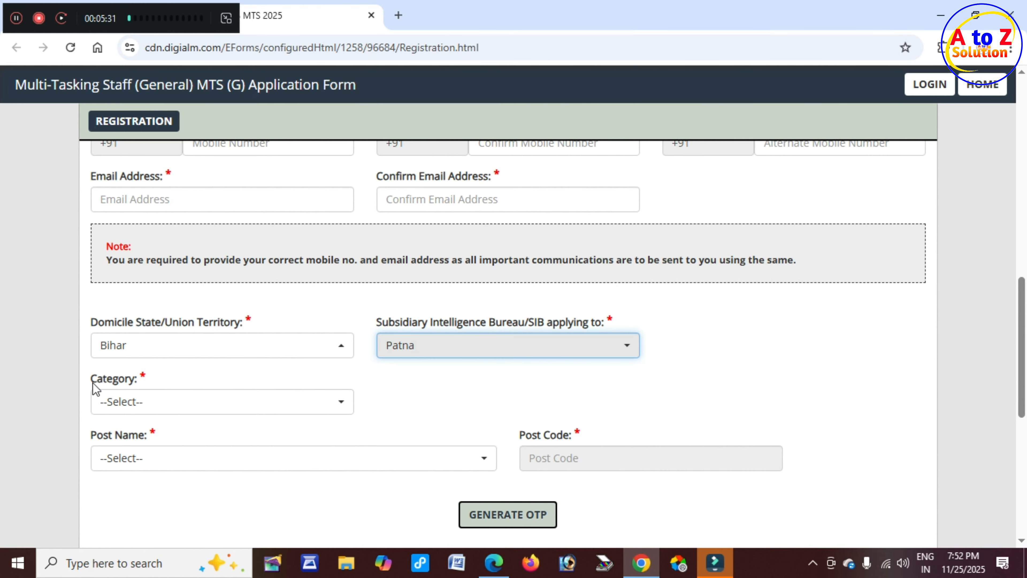
Set category to SC and post to Multi-Tasking Staff (General), giving post code 01.
{"action": "left_click_drag", "start_coordinate": [93, 383], "coordinate": [142, 384]}
{"action": "left_click", "coordinate": [172, 412]}
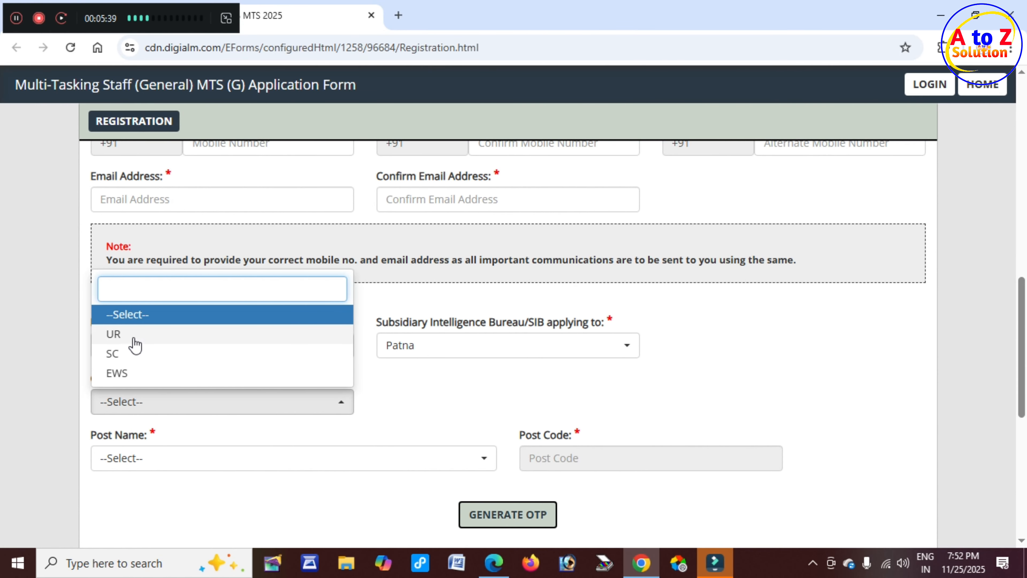
{"action": "left_click", "coordinate": [134, 358]}
{"action": "scroll", "coordinate": [243, 402], "scroll_direction": "down", "scroll_amount": 1}
{"action": "triple_click", "coordinate": [149, 360]}
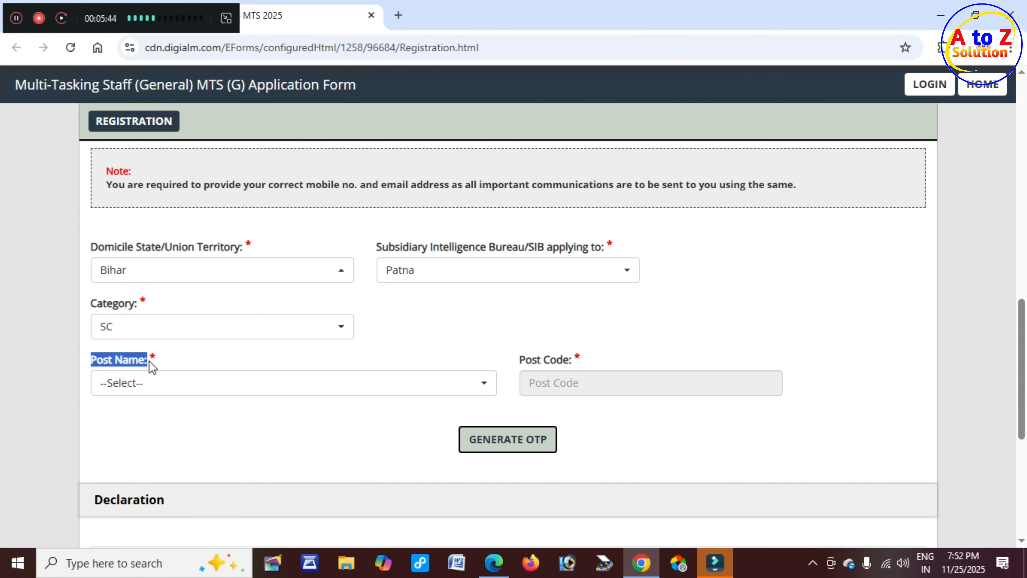
{"action": "left_click", "coordinate": [167, 381]}
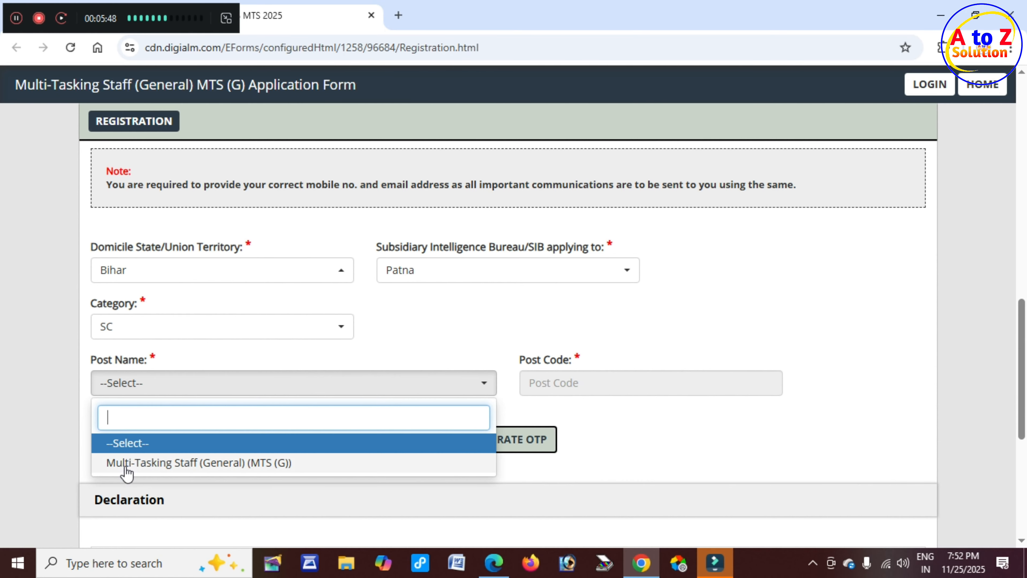
{"action": "left_click", "coordinate": [190, 469]}
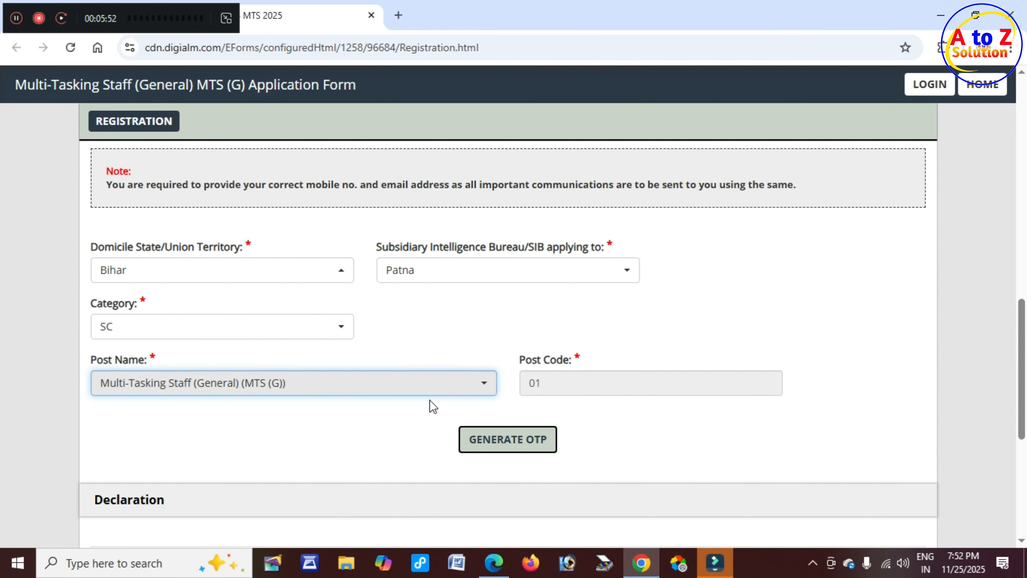
{"action": "left_click_drag", "start_coordinate": [521, 356], "coordinate": [579, 364]}
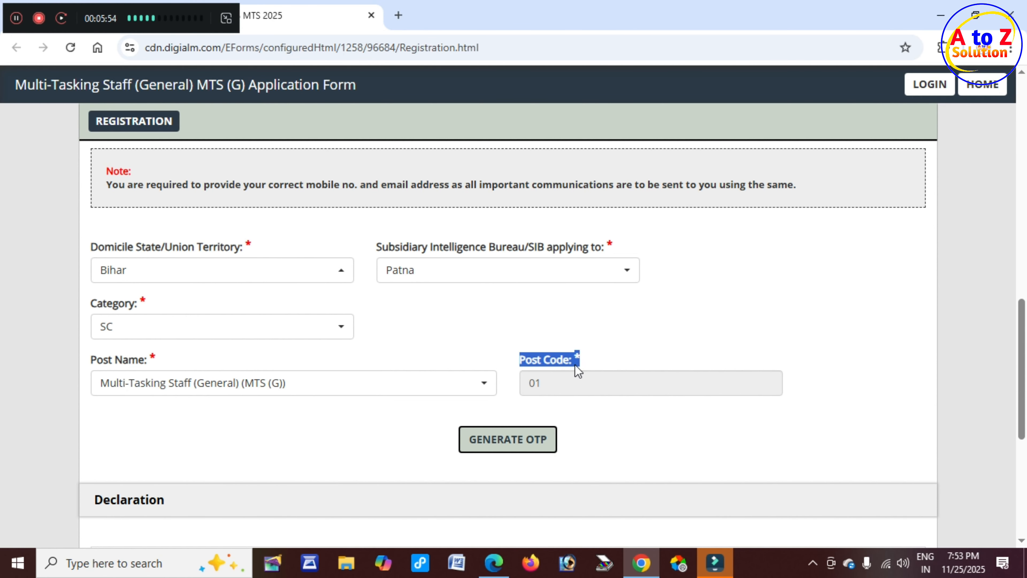
{"action": "scroll", "coordinate": [423, 400], "scroll_direction": "down", "scroll_amount": 5}
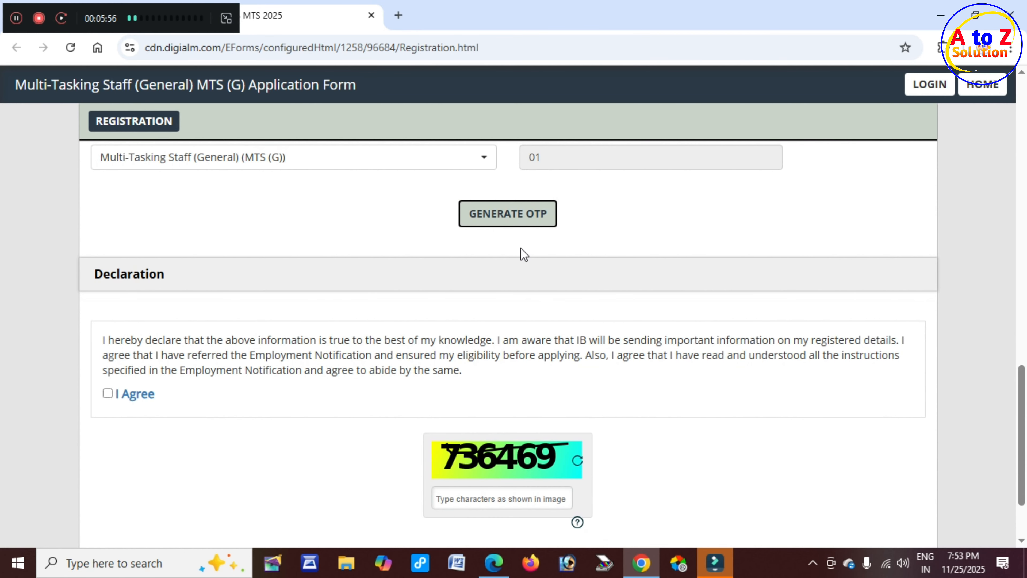
Request an OTP through the captcha check and dismiss the OTP notice.
{"action": "left_click", "coordinate": [522, 222]}
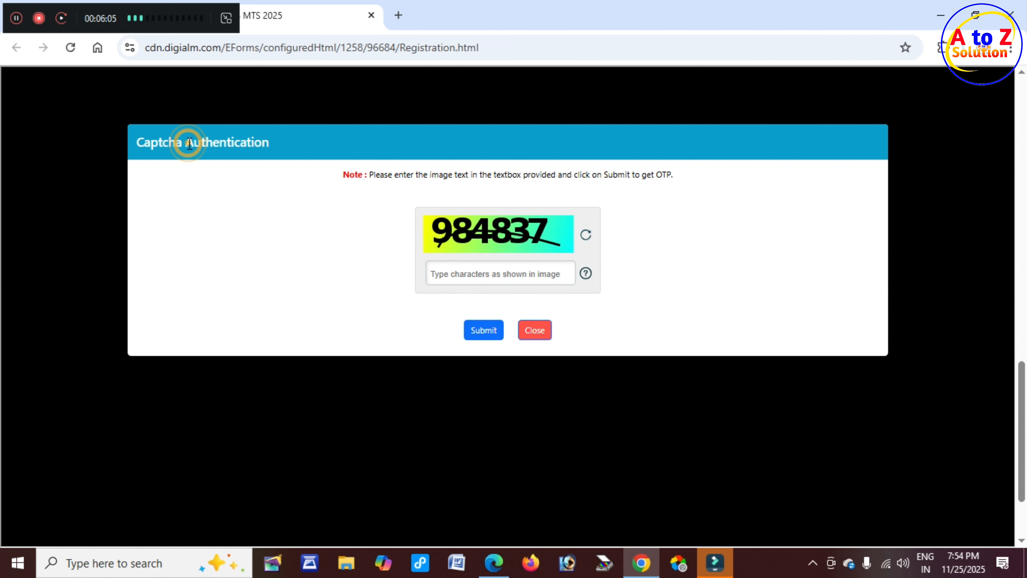
{"action": "left_click_drag", "start_coordinate": [187, 142], "coordinate": [272, 149]}
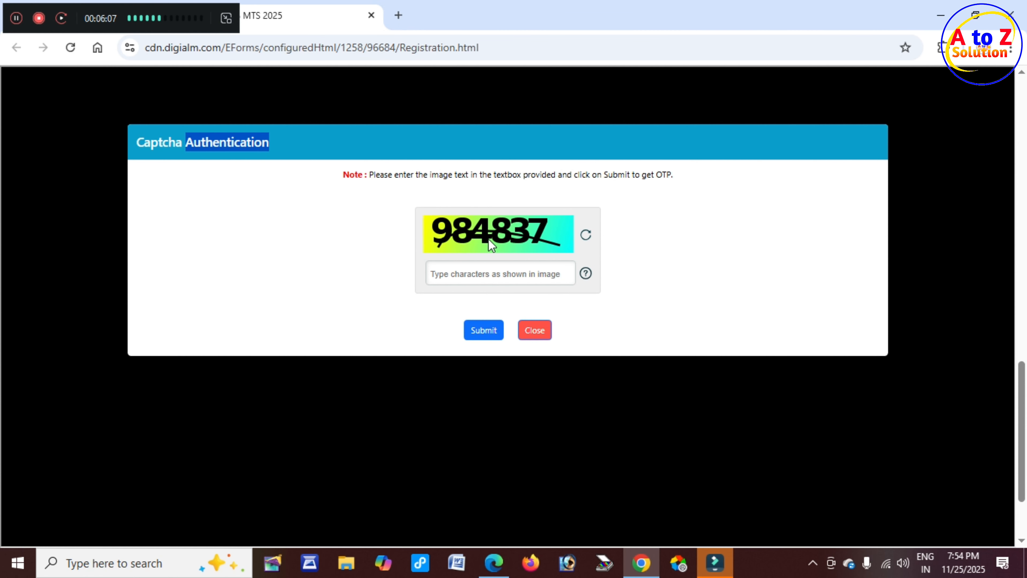
{"action": "left_click", "coordinate": [479, 272]}
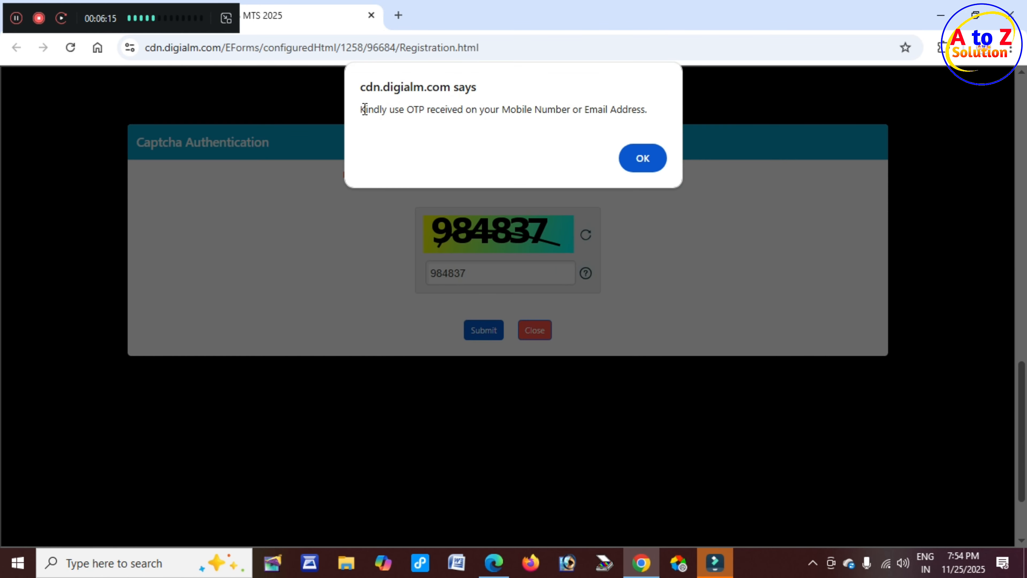
{"action": "left_click_drag", "start_coordinate": [364, 109], "coordinate": [649, 117]}
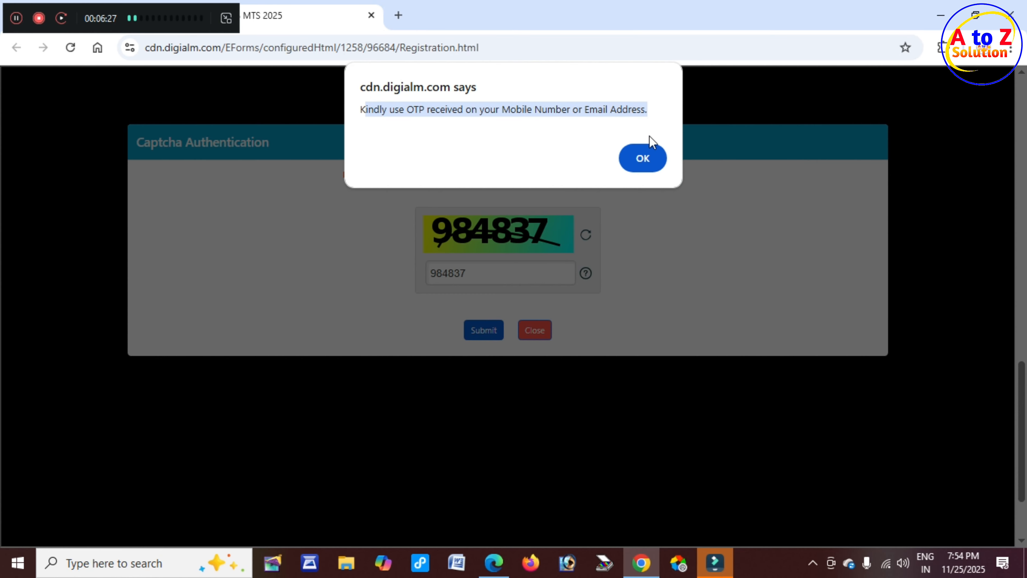
{"action": "left_click", "coordinate": [645, 158]}
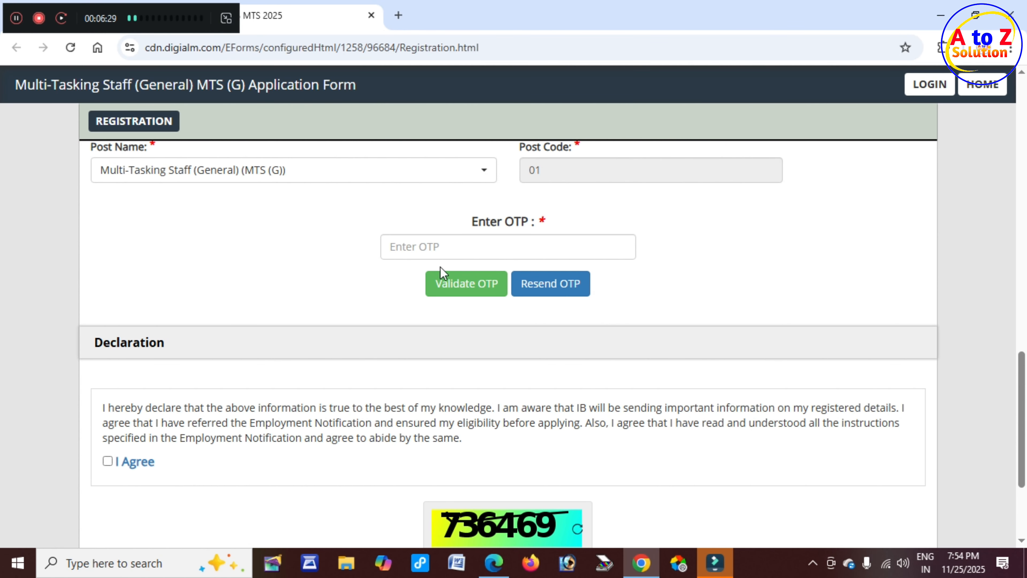
Enter the received OTP, validate it, and dismiss the OTP validated message.
{"action": "left_click_drag", "start_coordinate": [472, 221], "coordinate": [513, 222]}
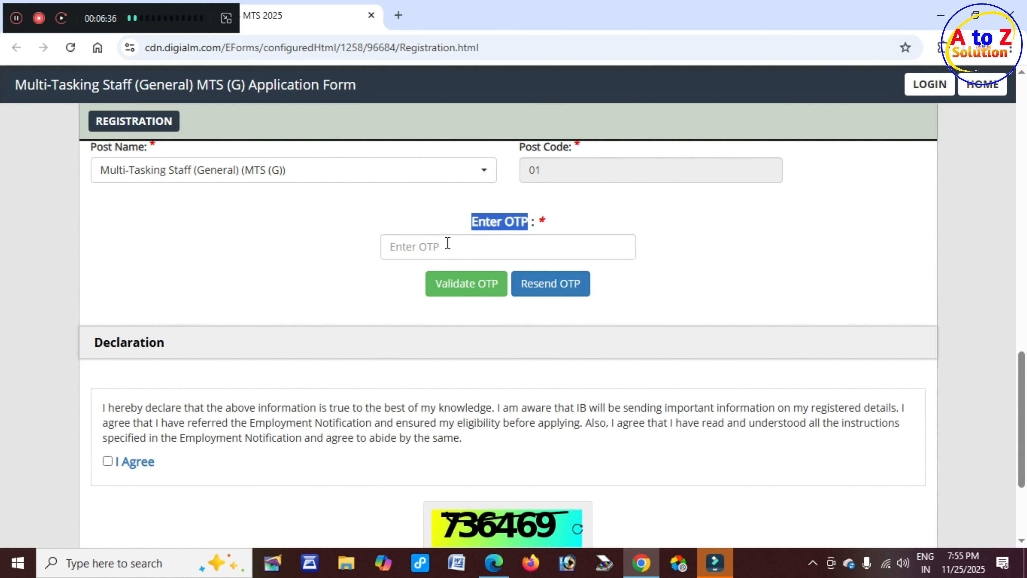
{"action": "left_click", "coordinate": [422, 246]}
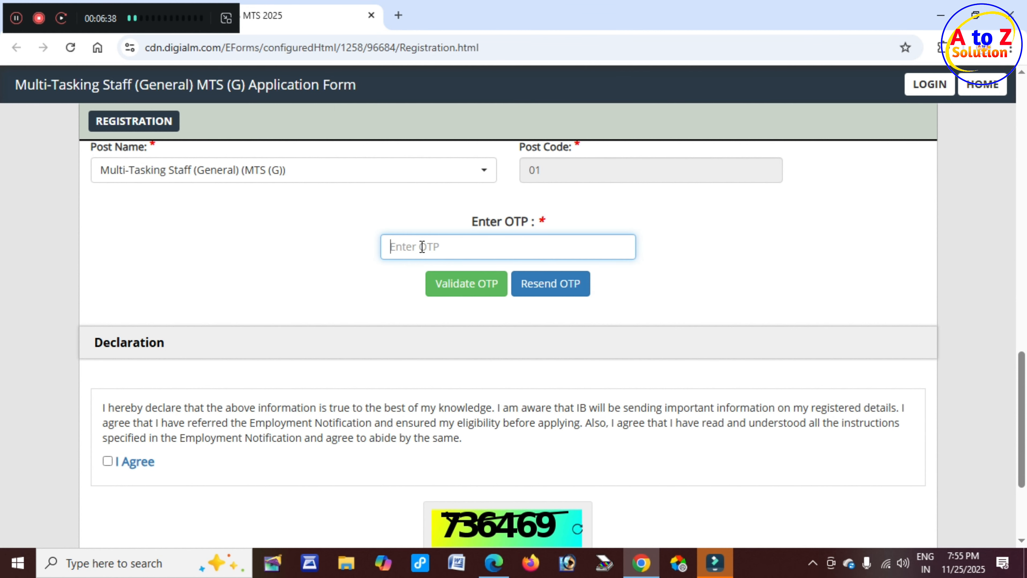
{"action": "left_click", "coordinate": [463, 296]}
{"action": "left_click_drag", "start_coordinate": [380, 110], "coordinate": [525, 111]}
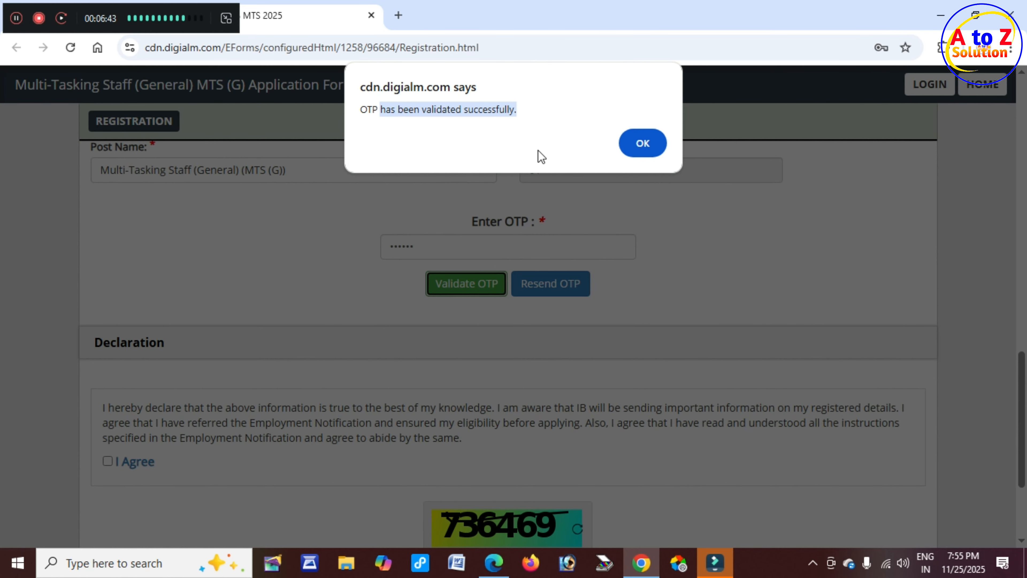
{"action": "left_click", "coordinate": [643, 148]}
{"action": "scroll", "coordinate": [344, 232], "scroll_direction": "down", "scroll_amount": 2}
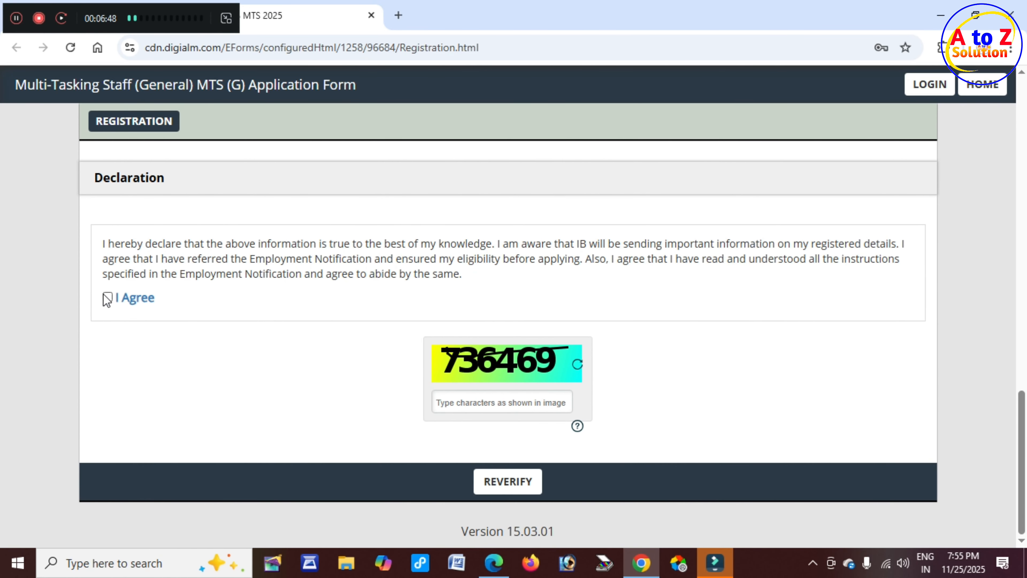
Agree to the declaration, reverify, and confirm all seven registration details.
{"action": "left_click", "coordinate": [489, 401]}
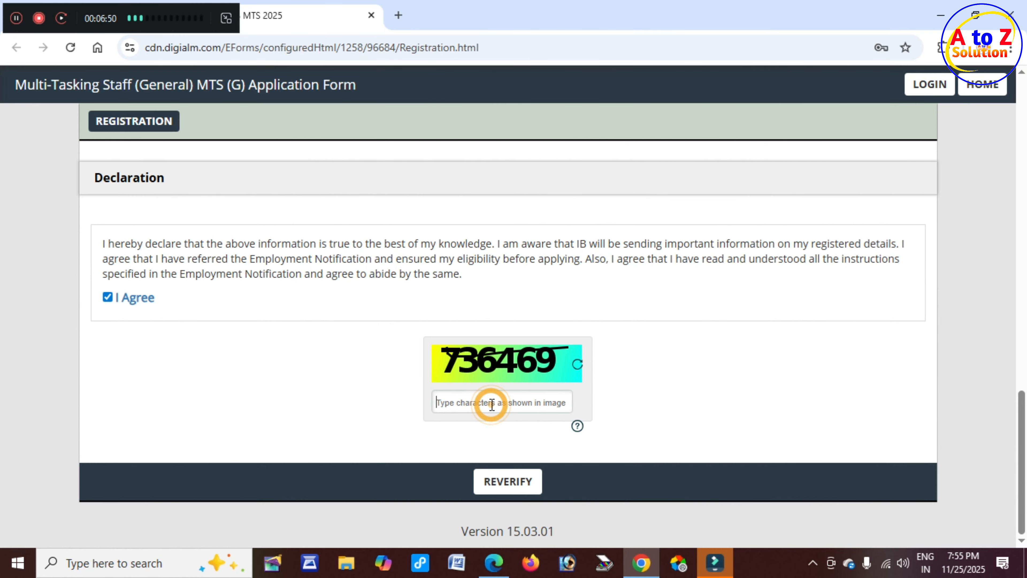
{"action": "left_click", "coordinate": [509, 482]}
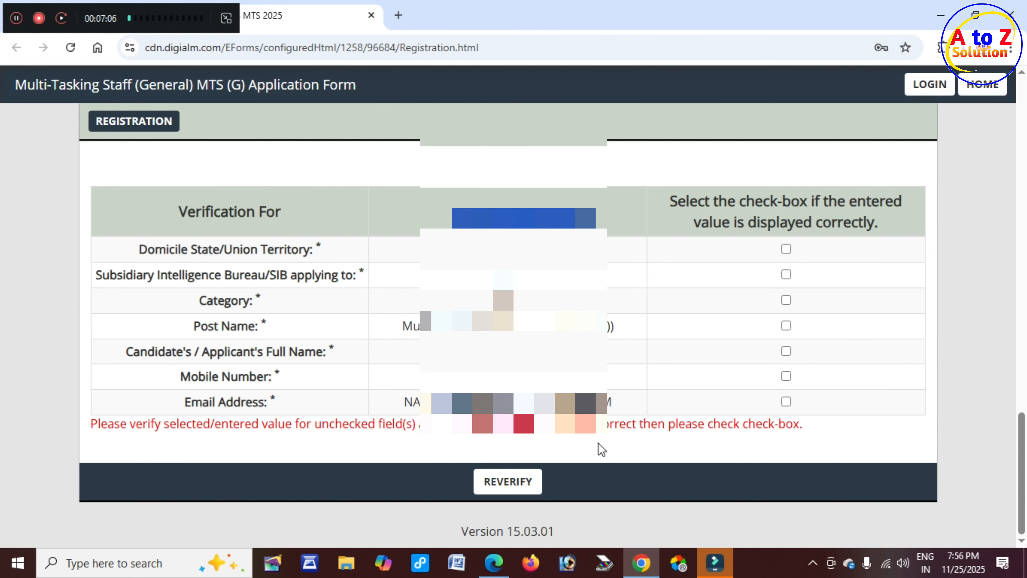
{"action": "left_click", "coordinate": [786, 249]}
{"action": "left_click", "coordinate": [786, 275]}
{"action": "left_click", "coordinate": [786, 300]}
{"action": "left_click", "coordinate": [786, 326]}
{"action": "left_click", "coordinate": [786, 351]}
{"action": "left_click", "coordinate": [786, 376]}
{"action": "left_click", "coordinate": [787, 402]}
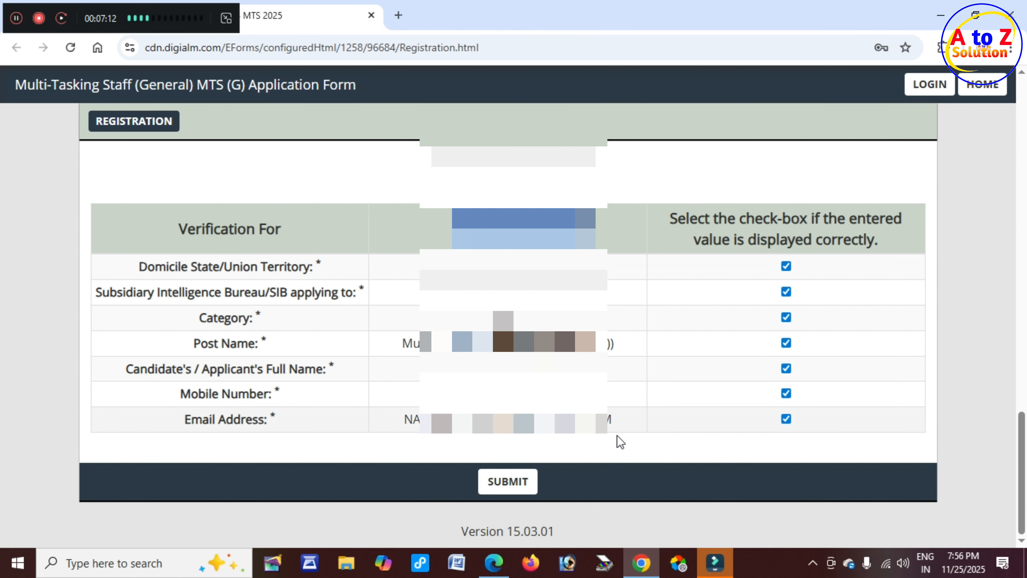
Submit the registration, accept the privacy notice, and confirm the details are final.
{"action": "left_click", "coordinate": [507, 482]}
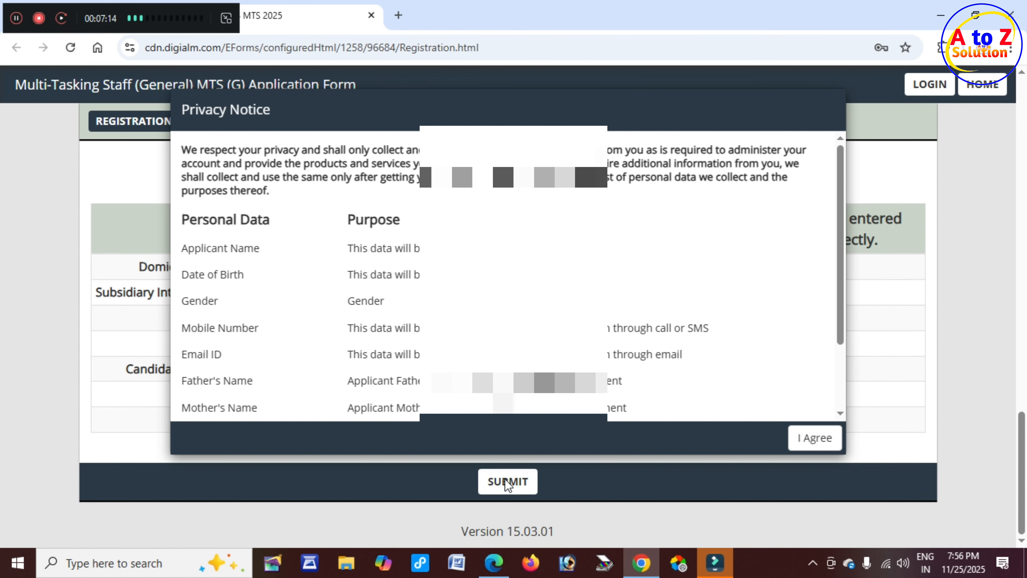
{"action": "scroll", "coordinate": [412, 263], "scroll_direction": "down", "scroll_amount": 3}
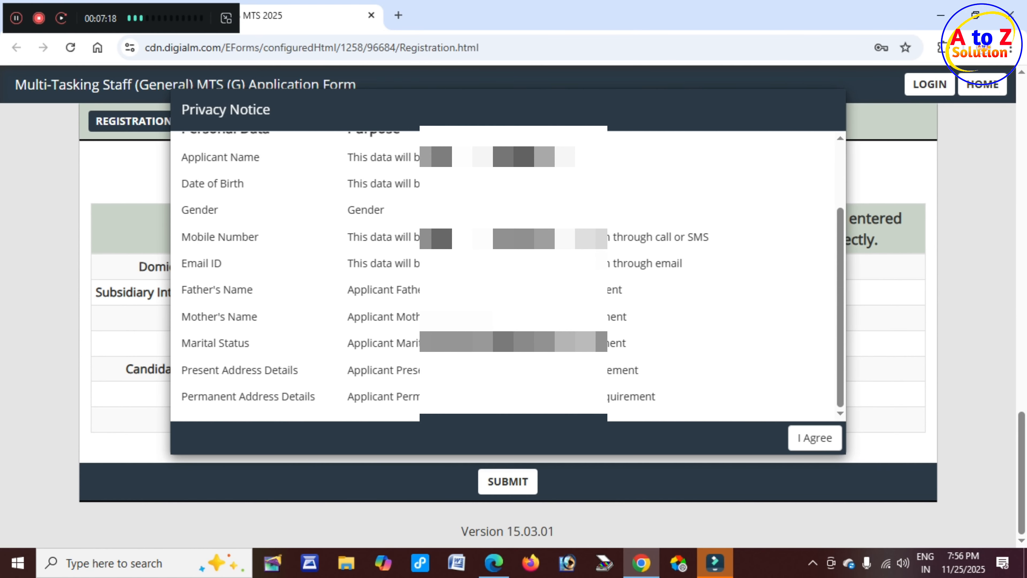
{"action": "left_click", "coordinate": [816, 441]}
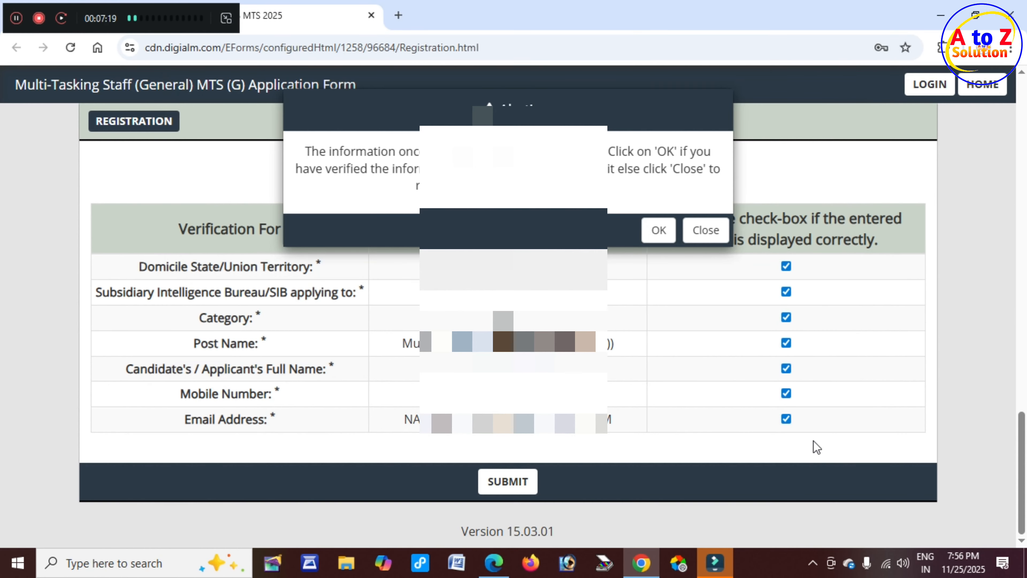
{"action": "left_click_drag", "start_coordinate": [420, 168], "coordinate": [465, 186]}
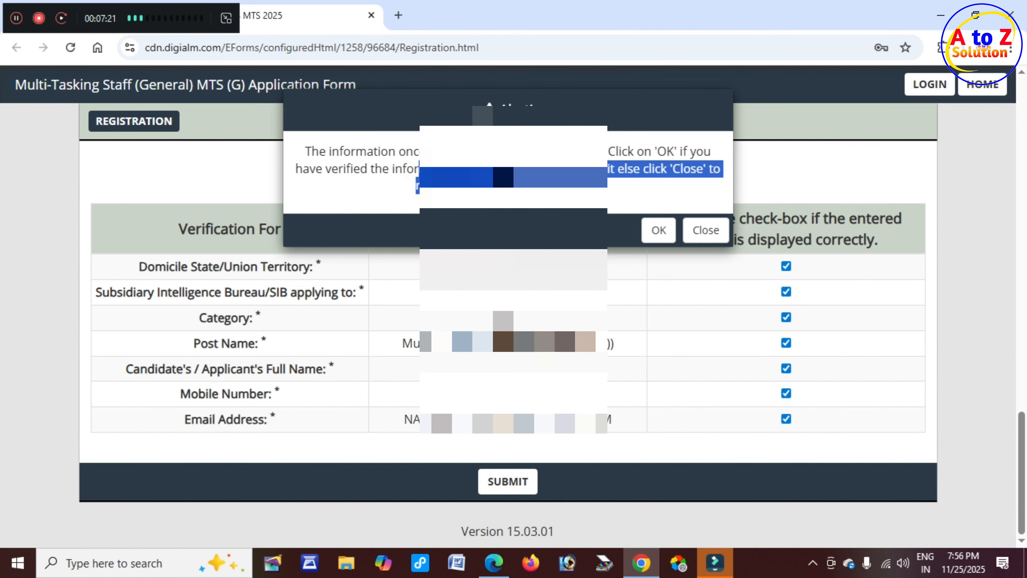
{"action": "left_click", "coordinate": [658, 230]}
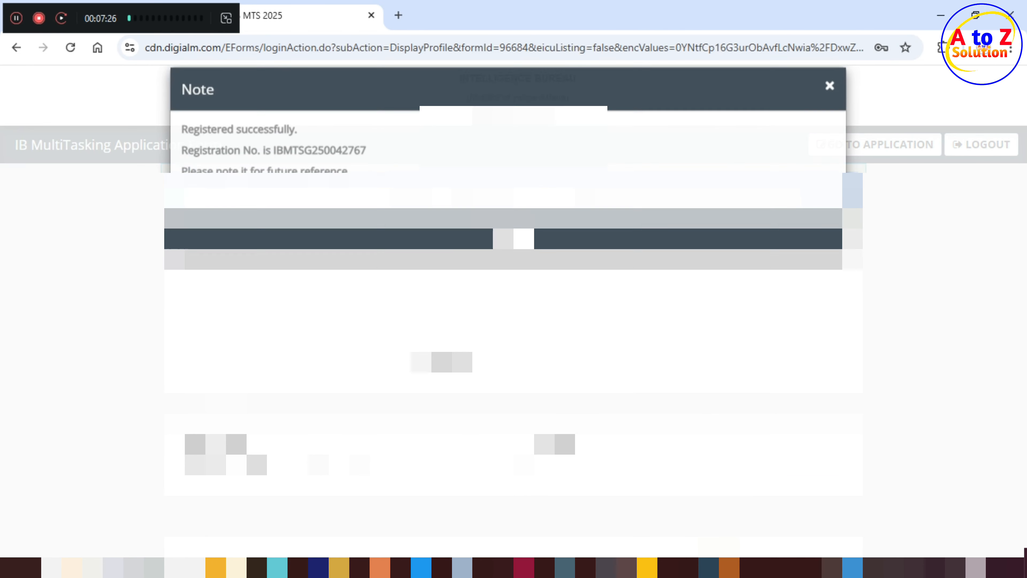
Close the 'Registered successfully' note and open the MTS (G) Application Form.
{"action": "left_click_drag", "start_coordinate": [202, 147], "coordinate": [368, 170]}
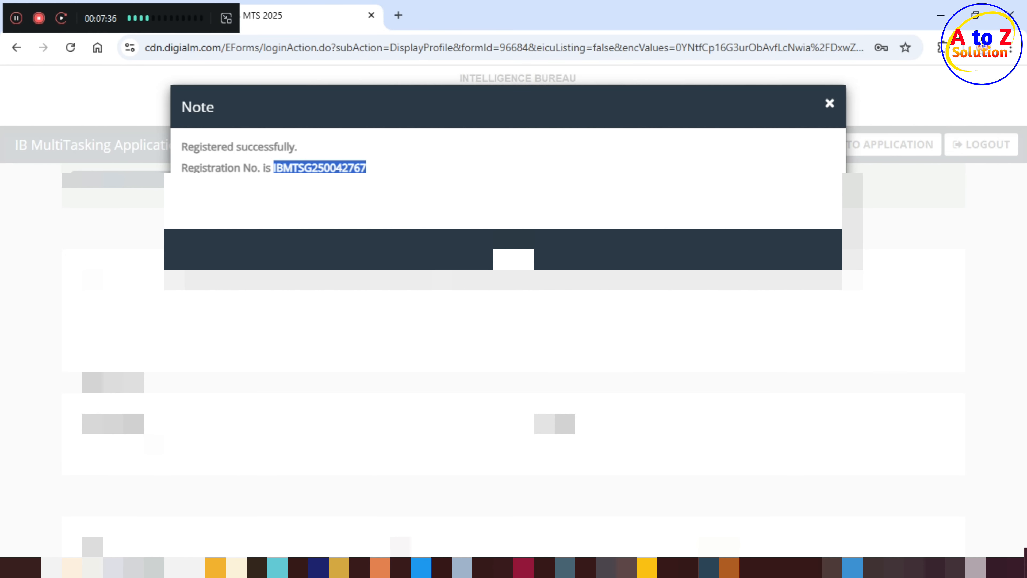
{"action": "left_click", "coordinate": [514, 259]}
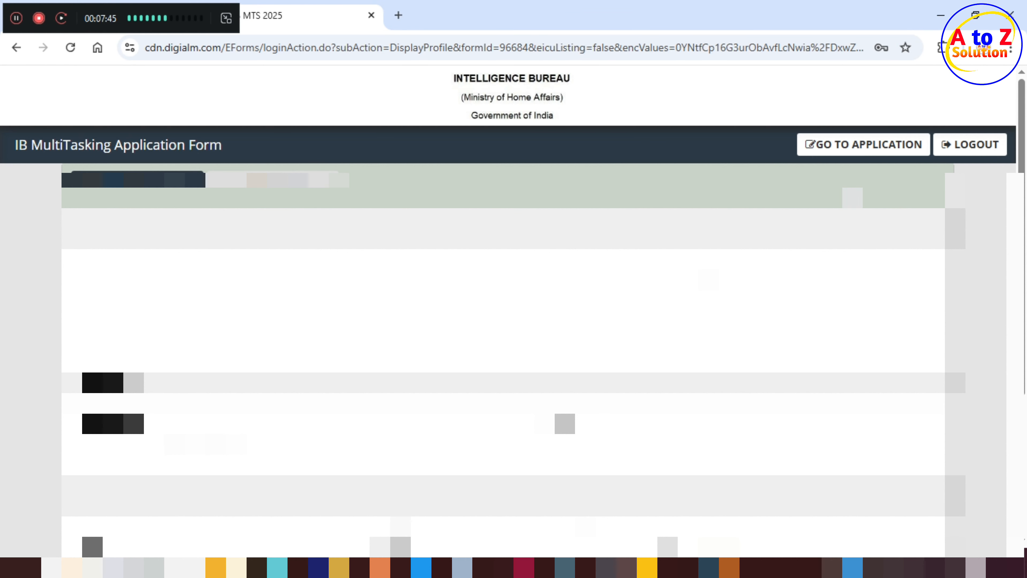
{"action": "left_click", "coordinate": [860, 151]}
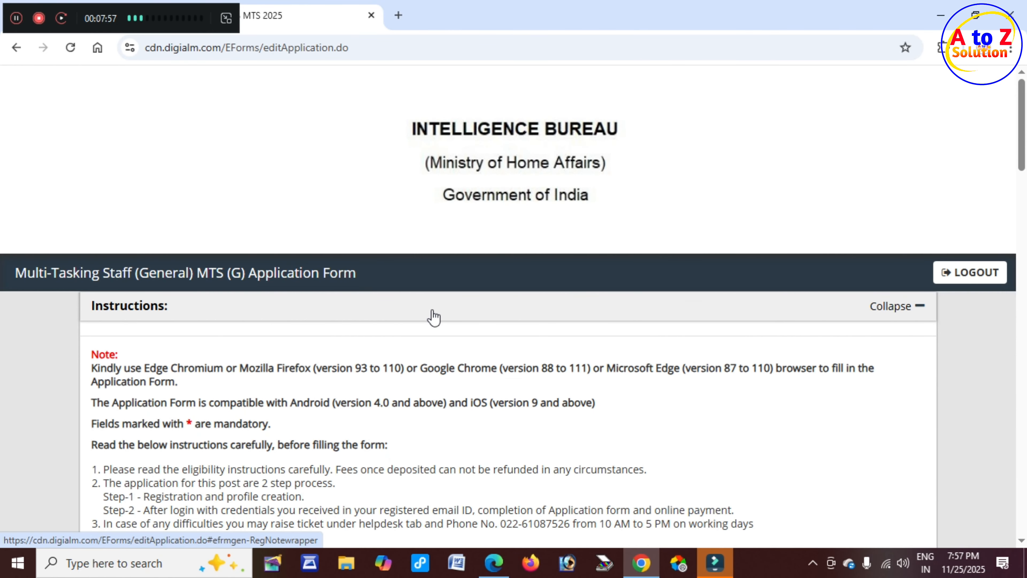
Review the category certificate number and certificate issue date fields in Eligibility Details.
{"action": "scroll", "coordinate": [433, 317], "scroll_direction": "down", "scroll_amount": 5}
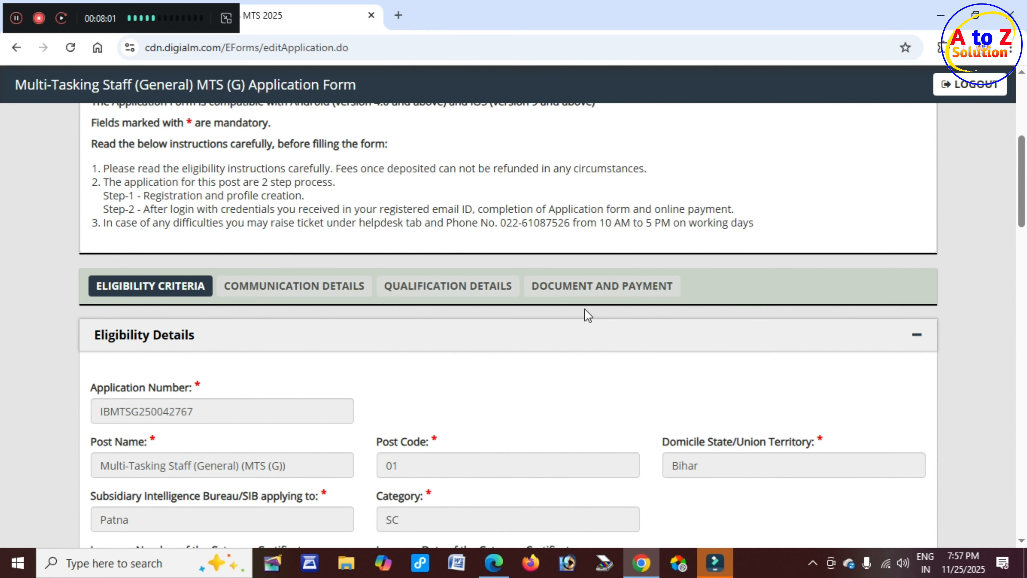
{"action": "scroll", "coordinate": [465, 328], "scroll_direction": "down", "scroll_amount": 4}
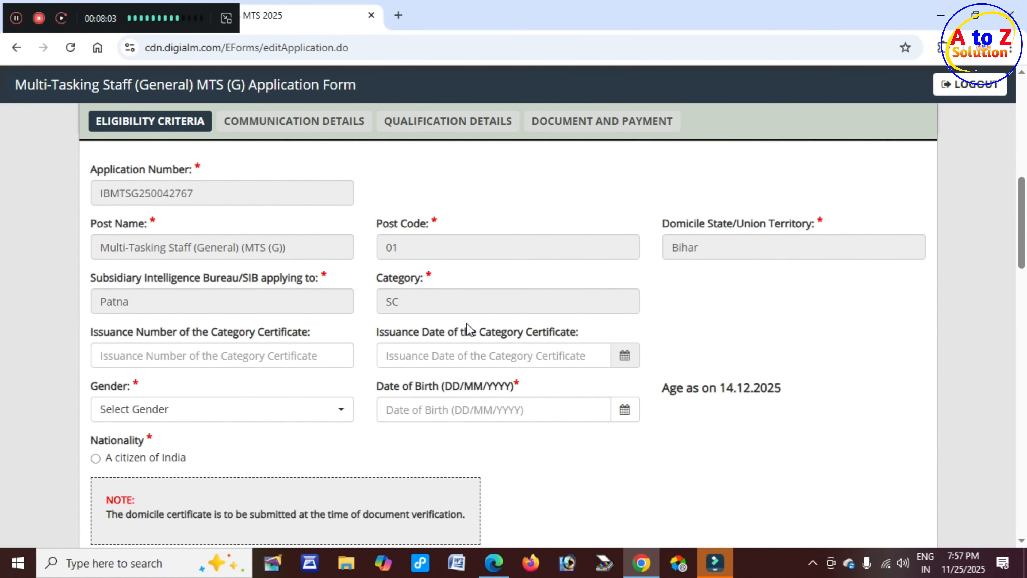
{"action": "scroll", "coordinate": [467, 328], "scroll_direction": "down", "scroll_amount": 1}
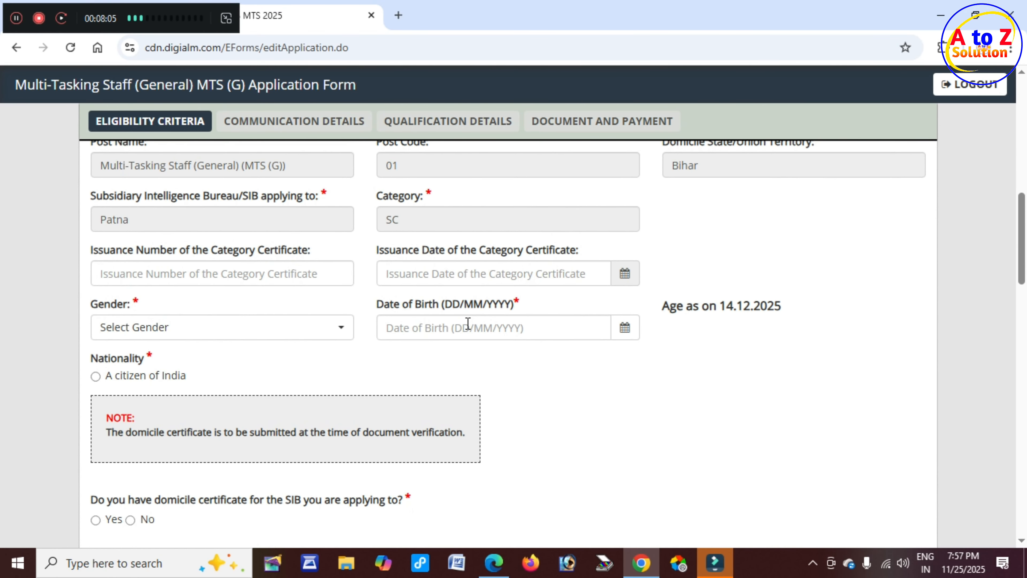
{"action": "scroll", "coordinate": [468, 328], "scroll_direction": "up", "scroll_amount": 1}
{"action": "left_click", "coordinate": [210, 328]}
{"action": "left_click_drag", "start_coordinate": [210, 325], "coordinate": [305, 326]}
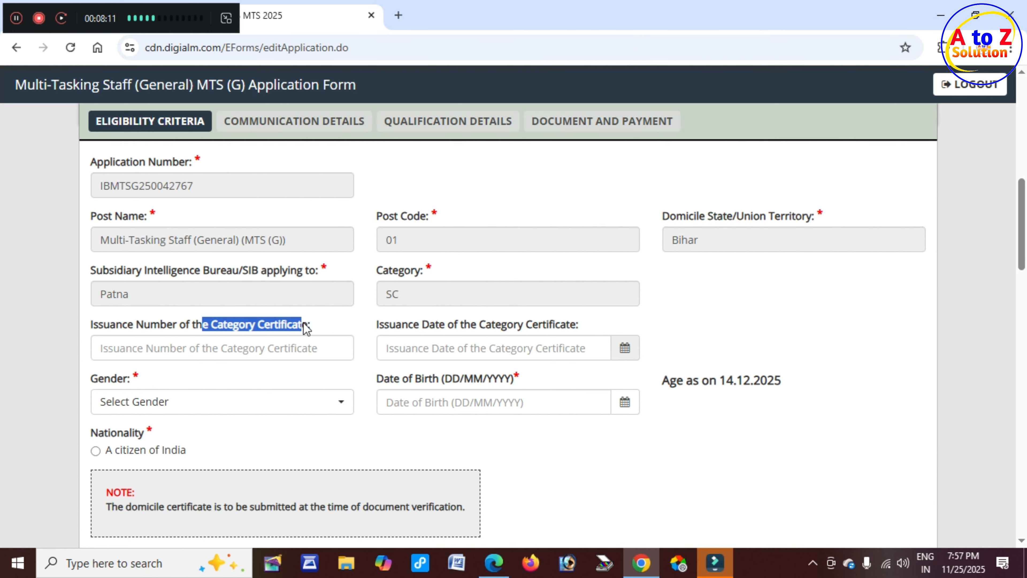
{"action": "left_click", "coordinate": [243, 358]}
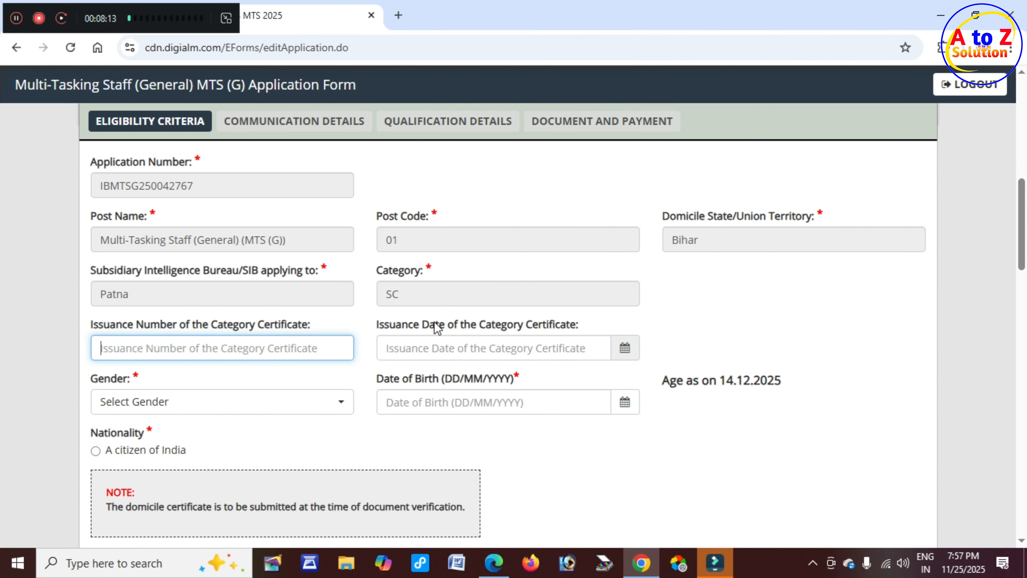
{"action": "left_click_drag", "start_coordinate": [435, 325], "coordinate": [574, 326]}
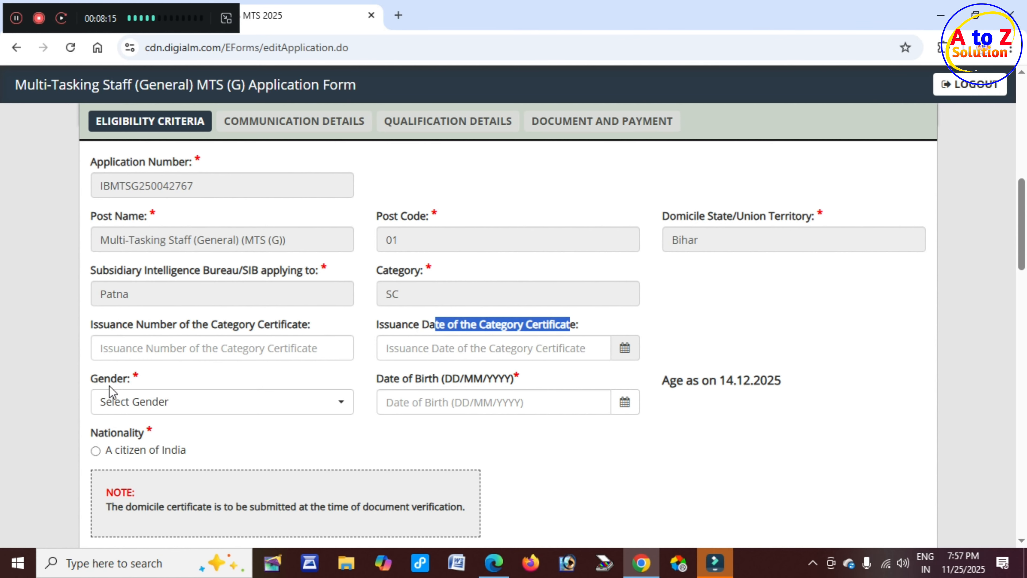
Choose Male as the applicant's Gender.
{"action": "left_click_drag", "start_coordinate": [86, 376], "coordinate": [137, 385]}
{"action": "left_click", "coordinate": [175, 400]}
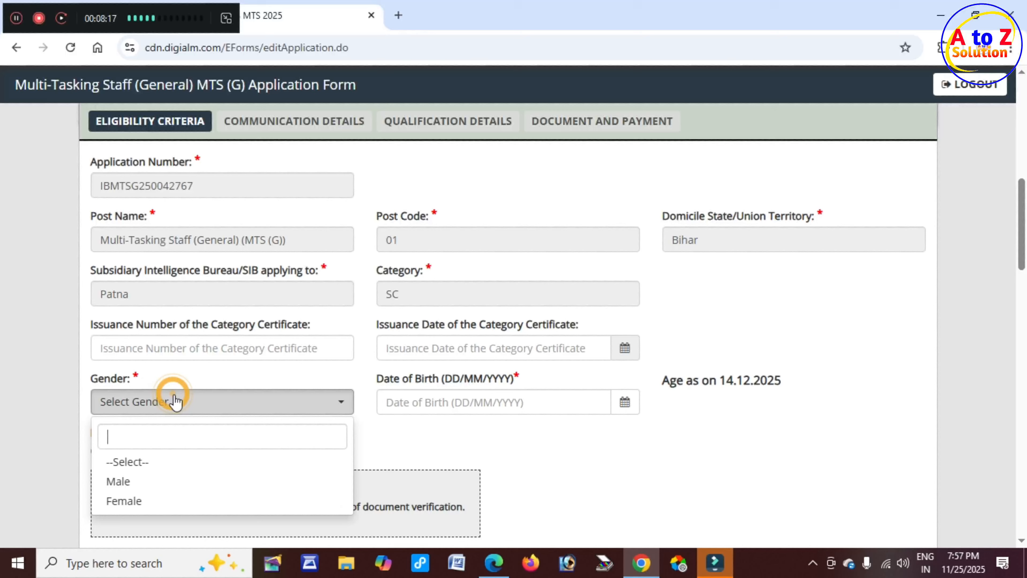
{"action": "left_click", "coordinate": [150, 481]}
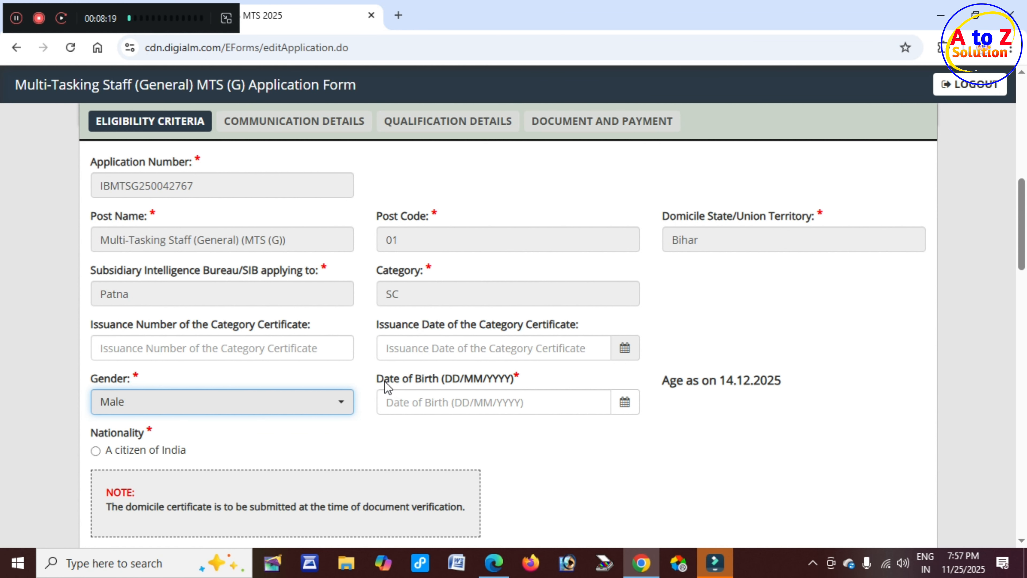
{"action": "left_click_drag", "start_coordinate": [385, 382], "coordinate": [505, 383]}
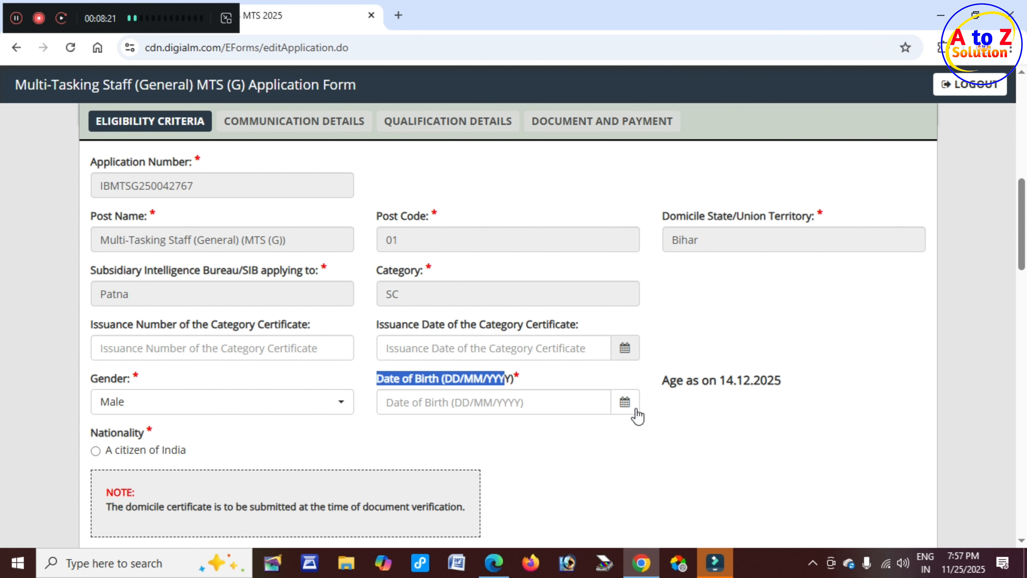
Pick 12 March 1996 as Date of Birth, giving an age of 29 Years 9 Months 3 Days.
{"action": "left_click", "coordinate": [625, 402]}
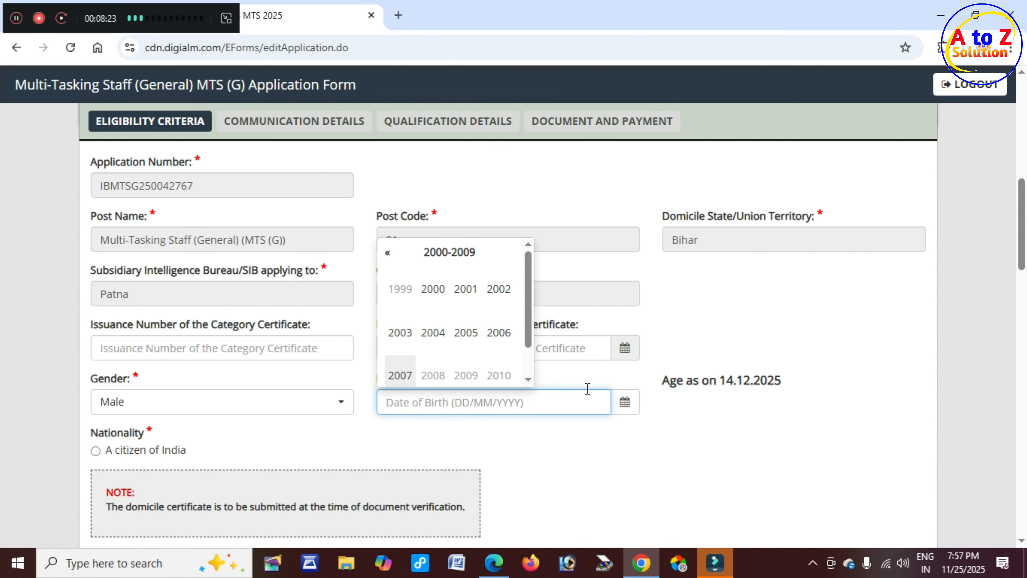
{"action": "left_click", "coordinate": [387, 253]}
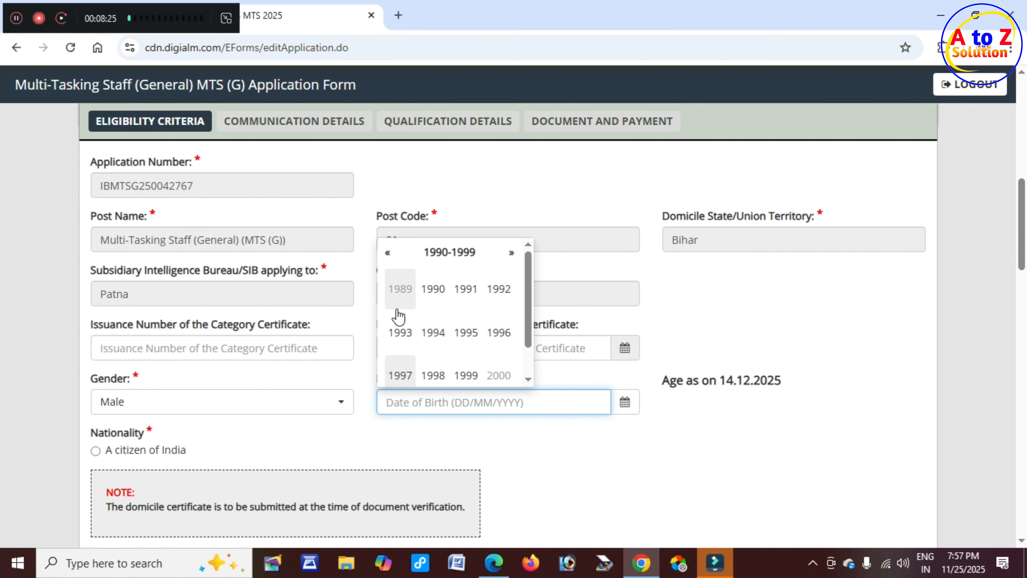
{"action": "left_click", "coordinate": [500, 337]}
{"action": "left_click", "coordinate": [465, 296]}
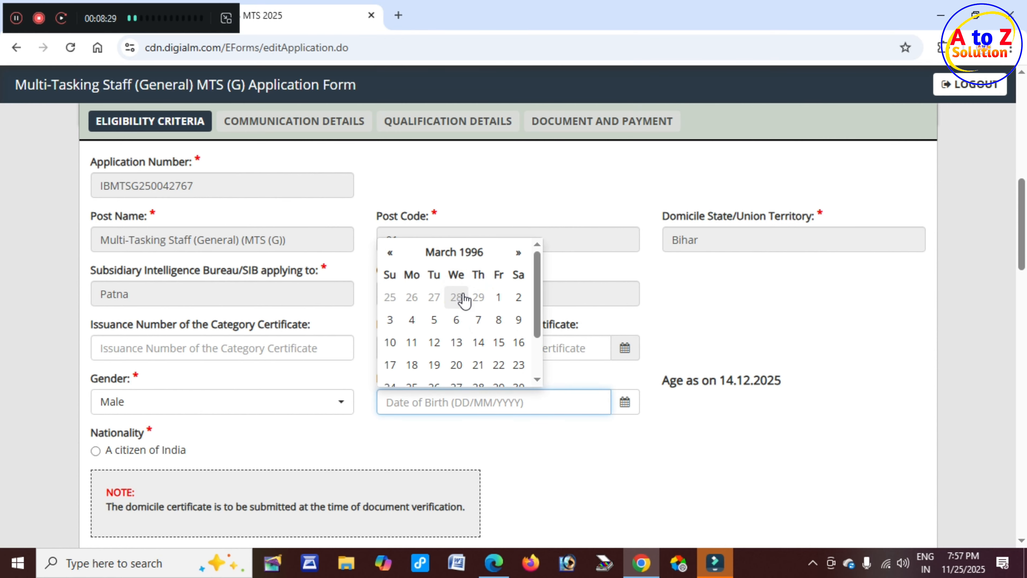
{"action": "left_click", "coordinate": [434, 342]}
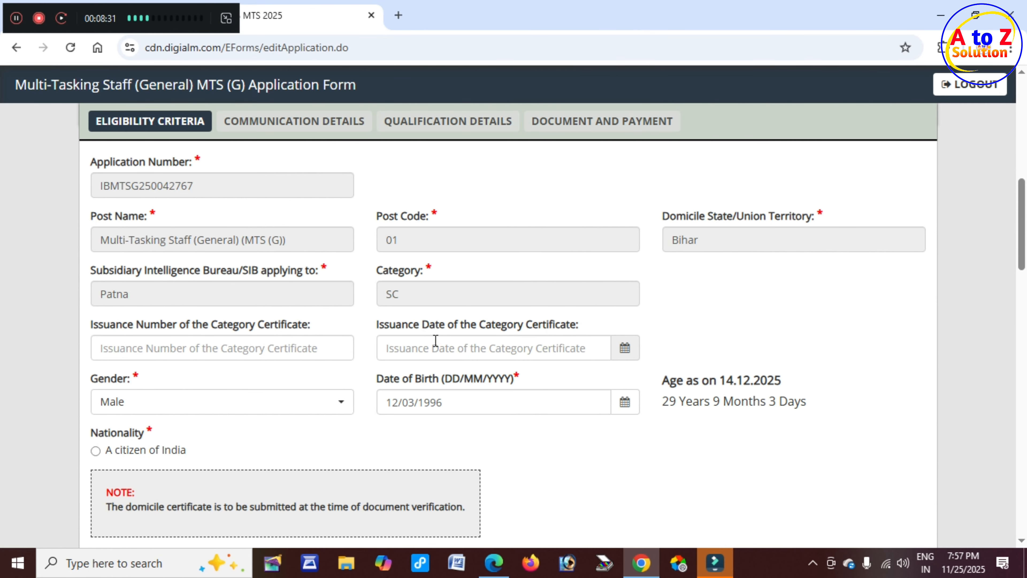
{"action": "left_click_drag", "start_coordinate": [422, 382], "coordinate": [473, 386]}
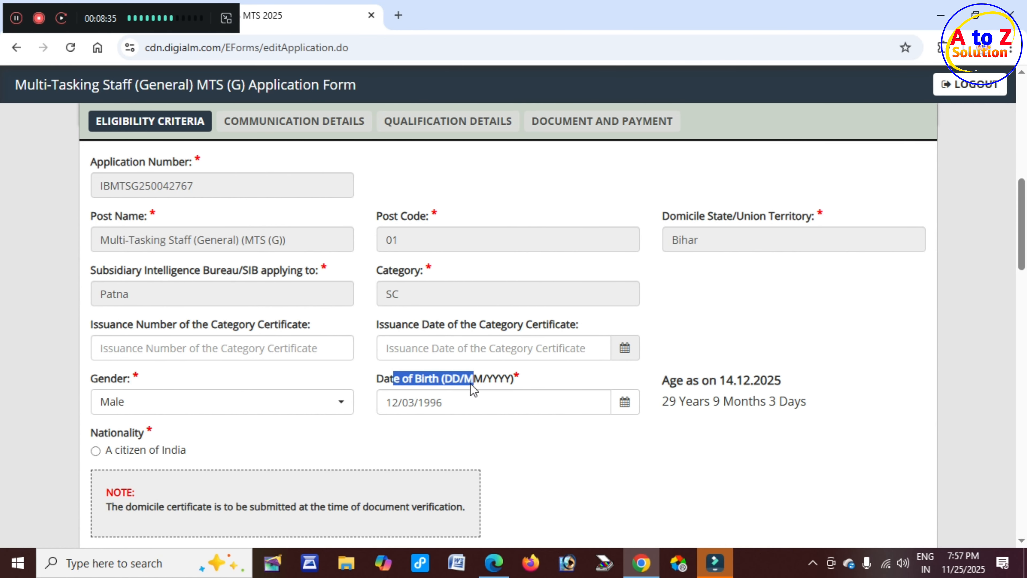
{"action": "left_click_drag", "start_coordinate": [663, 404], "coordinate": [807, 405]}
Mark nationality as 'A citizen of India'.
{"action": "scroll", "coordinate": [754, 406], "scroll_direction": "down", "scroll_amount": 2}
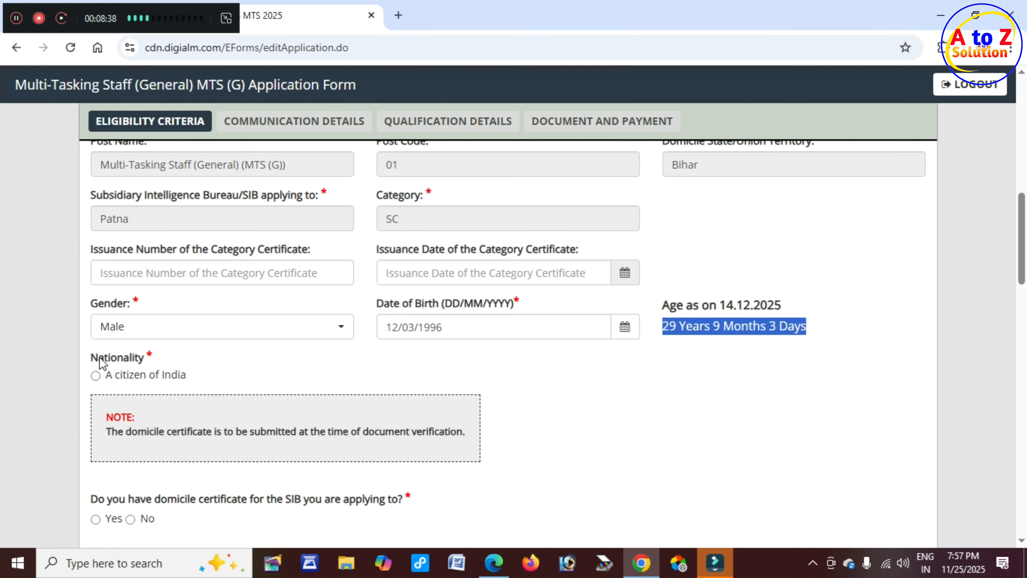
{"action": "left_click_drag", "start_coordinate": [98, 358], "coordinate": [153, 357]}
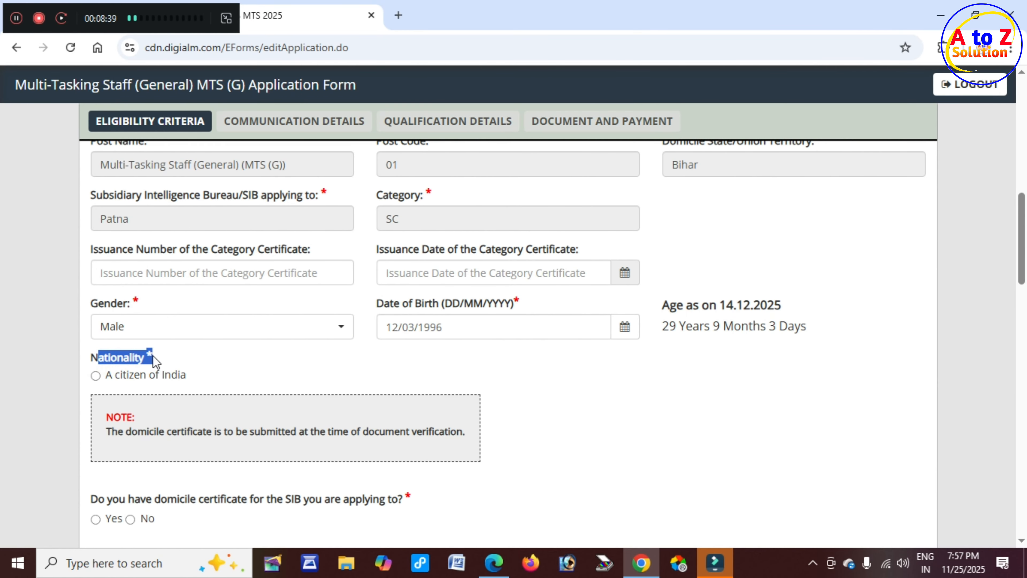
{"action": "left_click", "coordinate": [95, 376]}
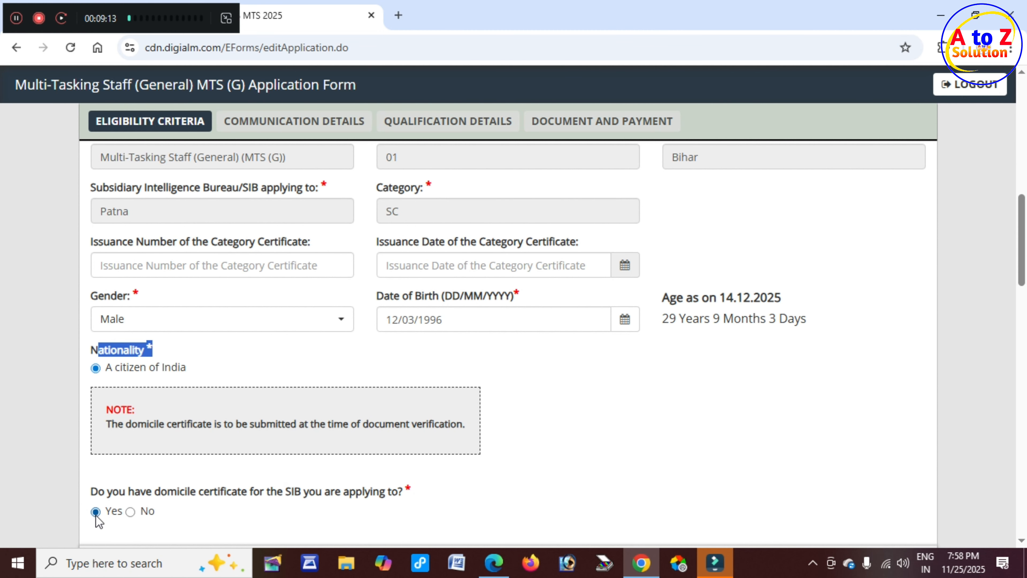
Answer Yes to having a domicile certificate, after dismissing the not-eligible alert for No.
{"action": "left_click", "coordinate": [130, 511]}
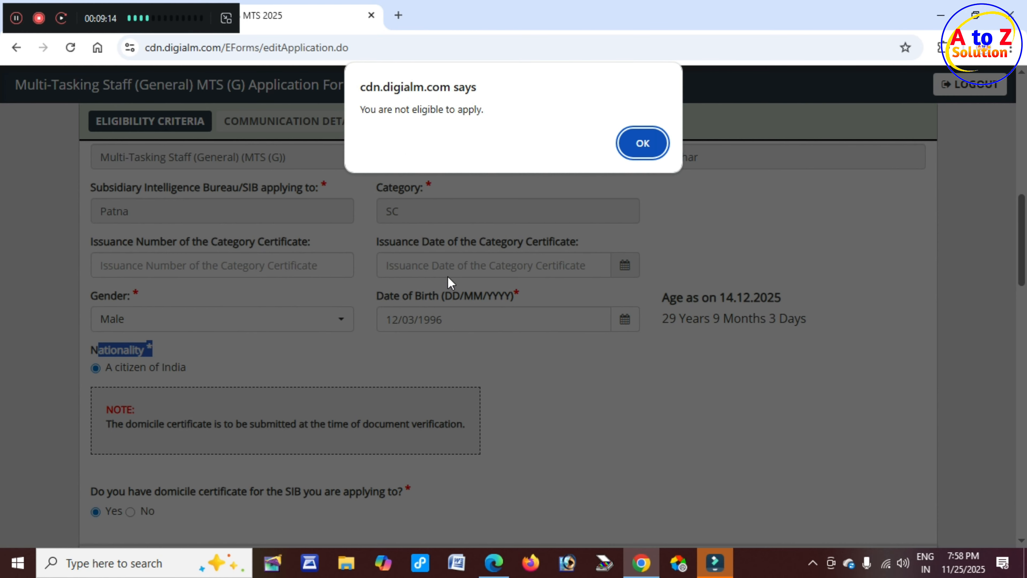
{"action": "left_click_drag", "start_coordinate": [401, 114], "coordinate": [488, 115]}
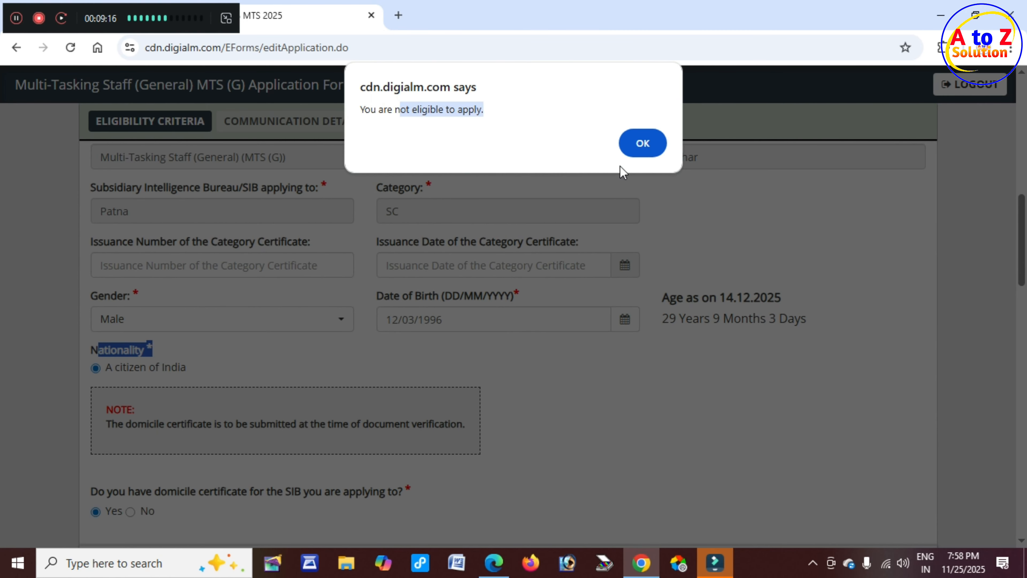
{"action": "left_click", "coordinate": [651, 154]}
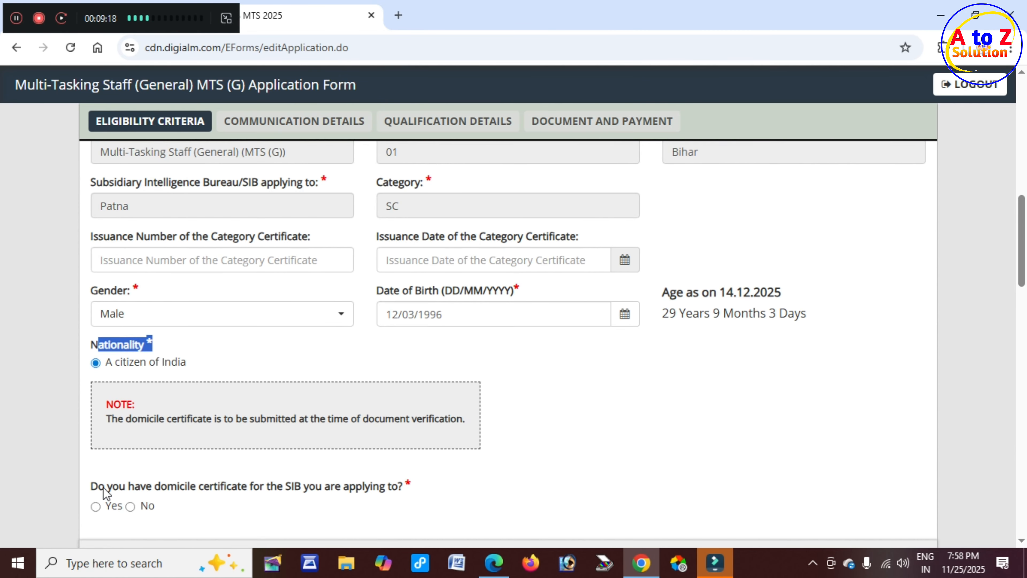
{"action": "scroll", "coordinate": [104, 441], "scroll_direction": "down", "scroll_amount": 2}
{"action": "left_click", "coordinate": [96, 436]}
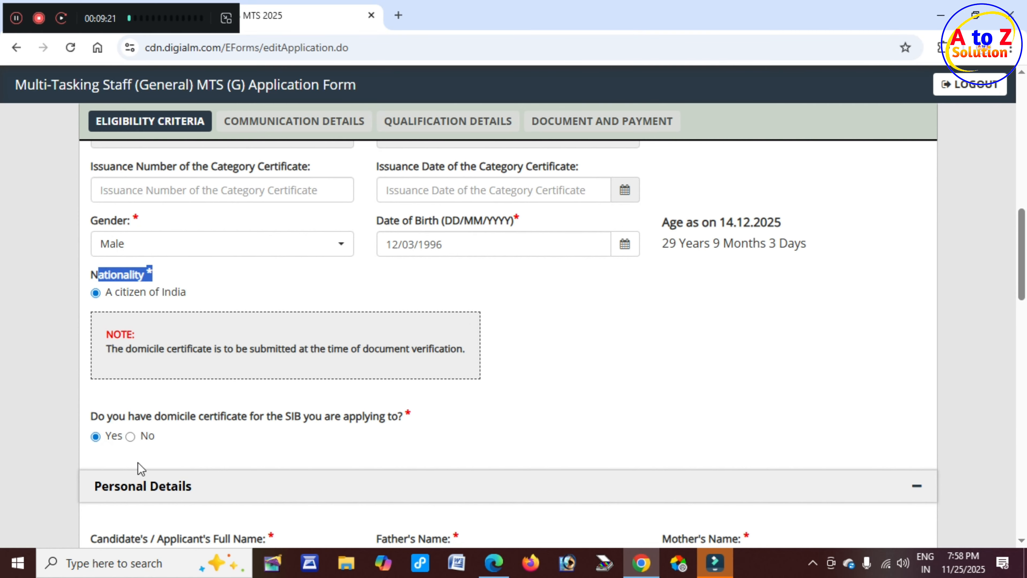
Set Marital Status to Unmarried in Personal Details.
{"action": "scroll", "coordinate": [187, 291], "scroll_direction": "down", "scroll_amount": 5}
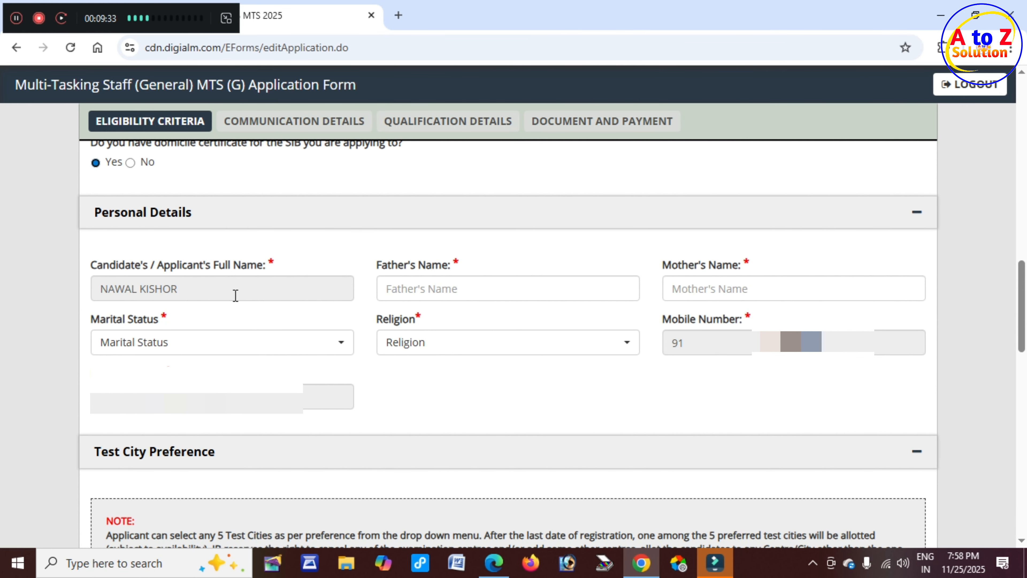
{"action": "left_click_drag", "start_coordinate": [389, 265], "coordinate": [441, 266]}
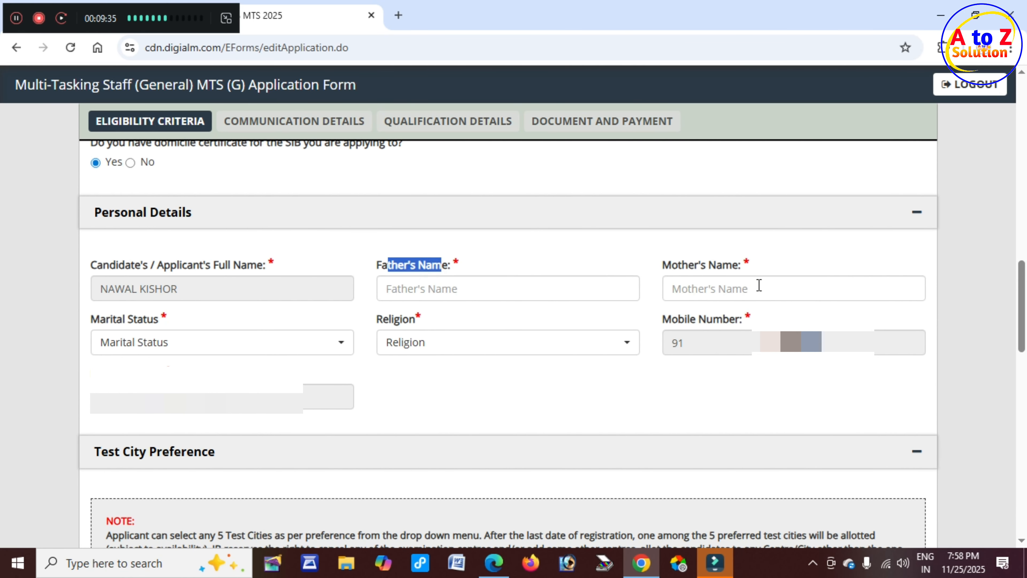
{"action": "left_click_drag", "start_coordinate": [664, 265], "coordinate": [751, 266]}
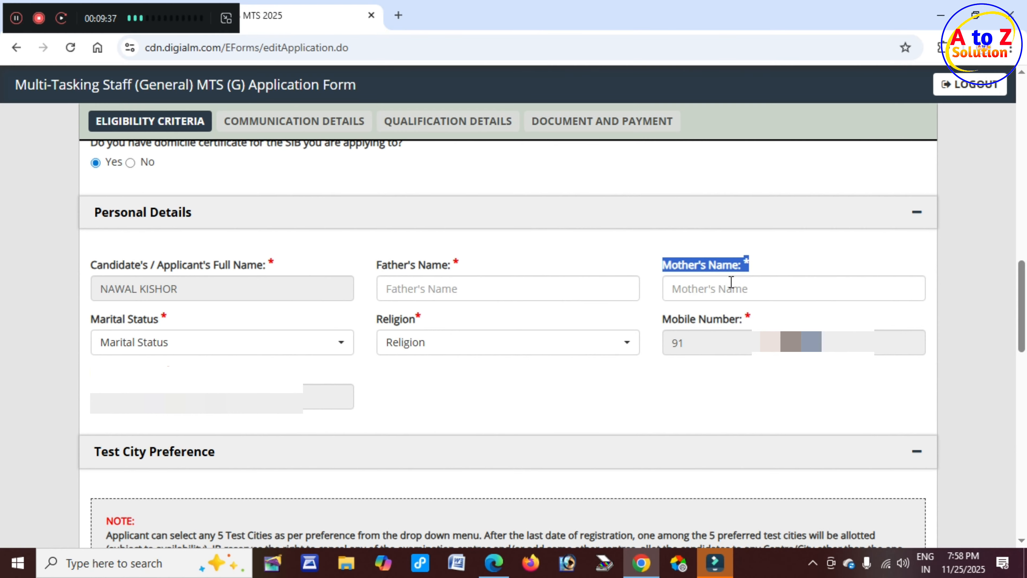
{"action": "left_click_drag", "start_coordinate": [90, 319], "coordinate": [160, 321]}
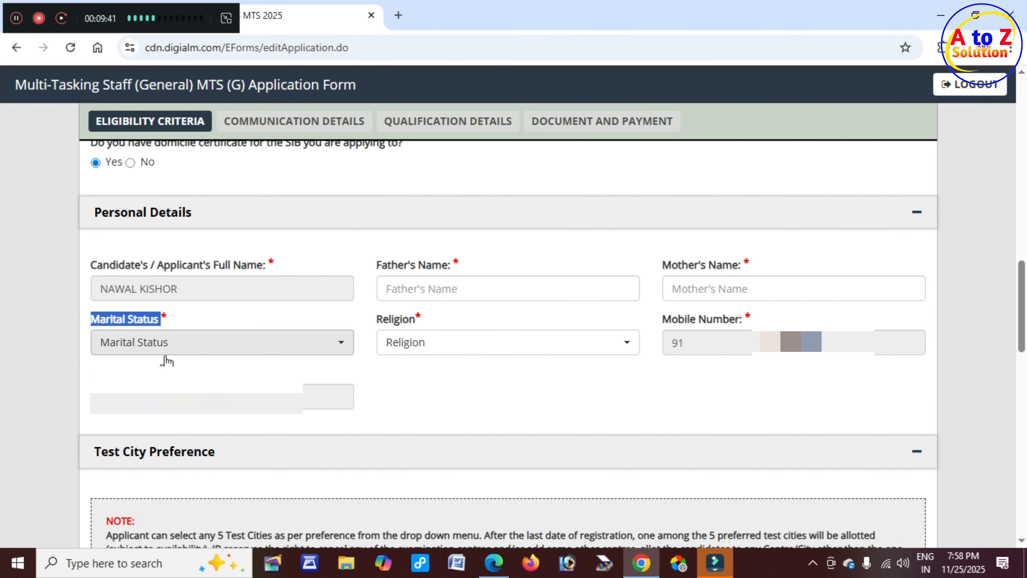
{"action": "left_click", "coordinate": [183, 354]}
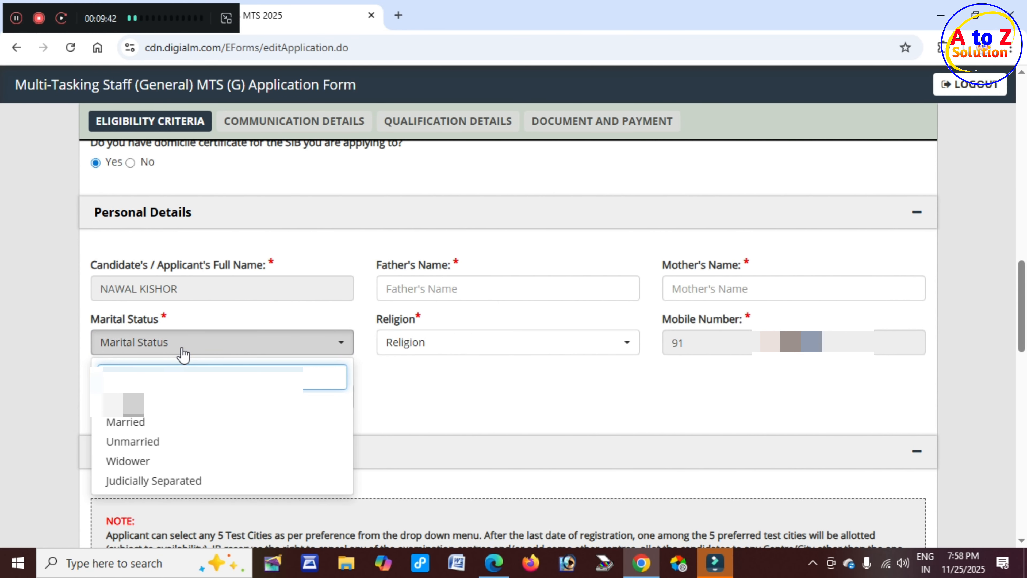
{"action": "left_click", "coordinate": [168, 442]}
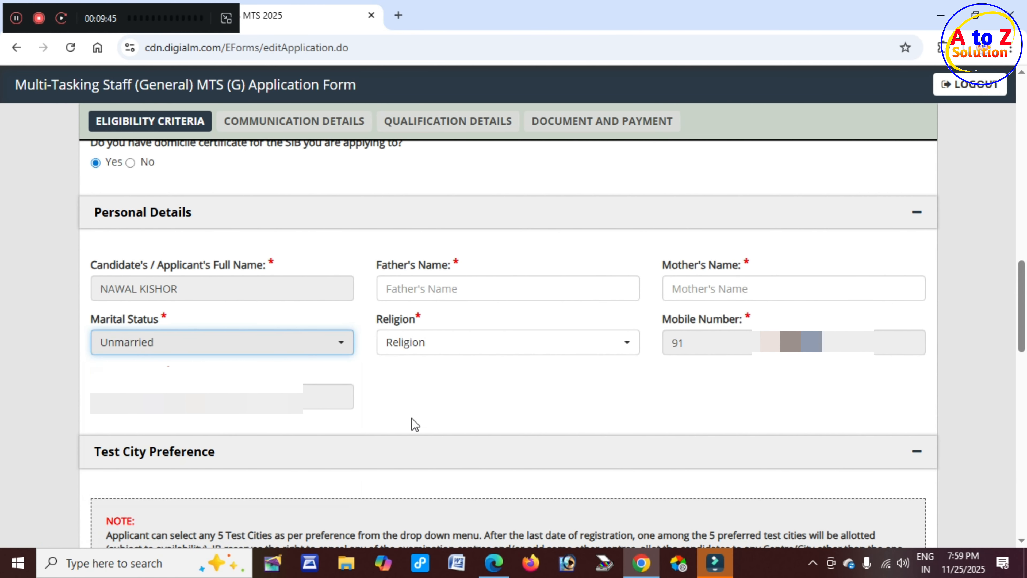
Set Religion to Hindu.
{"action": "left_click_drag", "start_coordinate": [378, 319], "coordinate": [424, 325]}
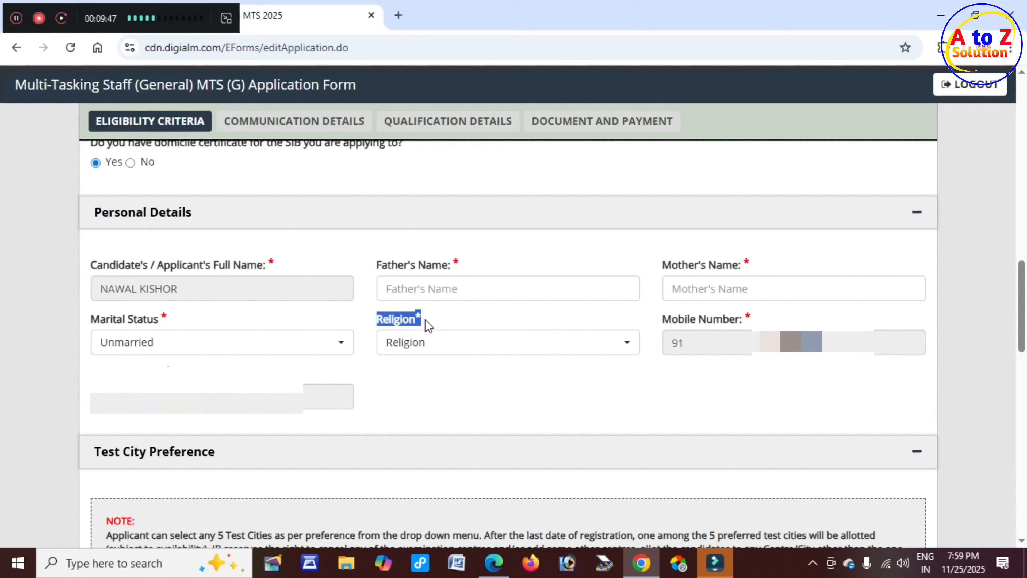
{"action": "left_click", "coordinate": [449, 350]}
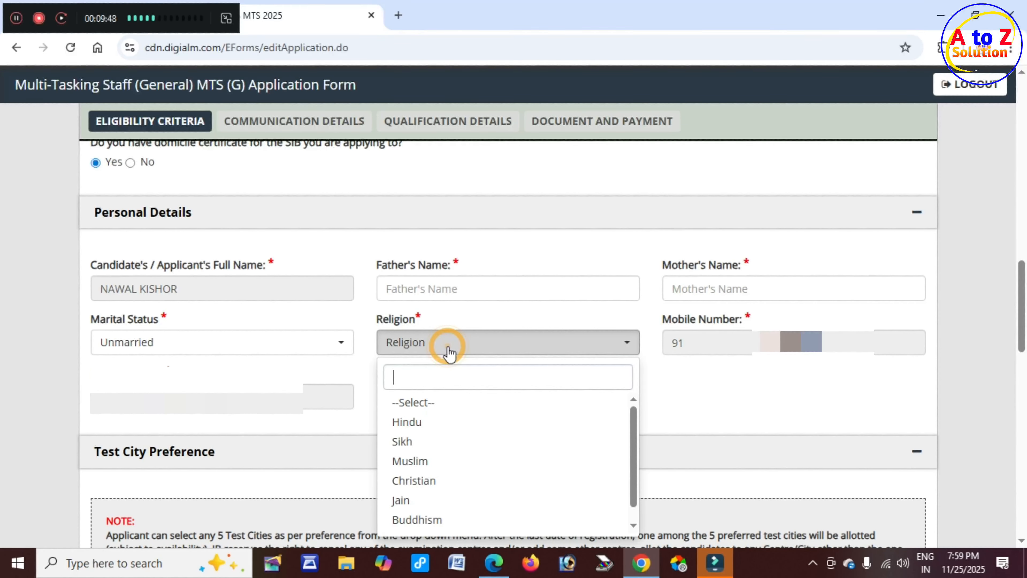
{"action": "left_click", "coordinate": [436, 430]}
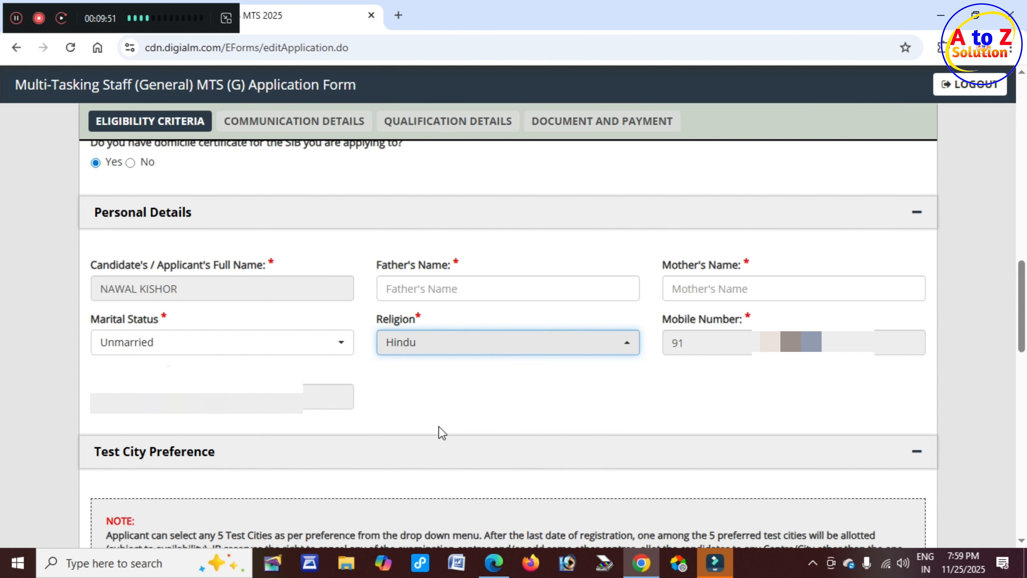
{"action": "scroll", "coordinate": [438, 426], "scroll_direction": "down", "scroll_amount": 5}
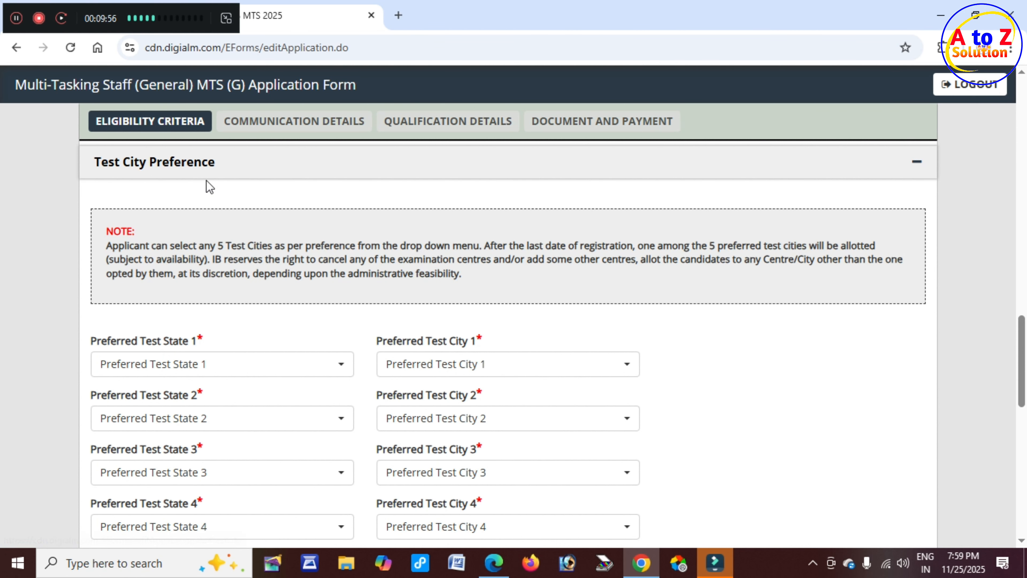
Choose Bihar as the first preferred test state and Patna as its city.
{"action": "scroll", "coordinate": [242, 336], "scroll_direction": "down", "scroll_amount": 2}
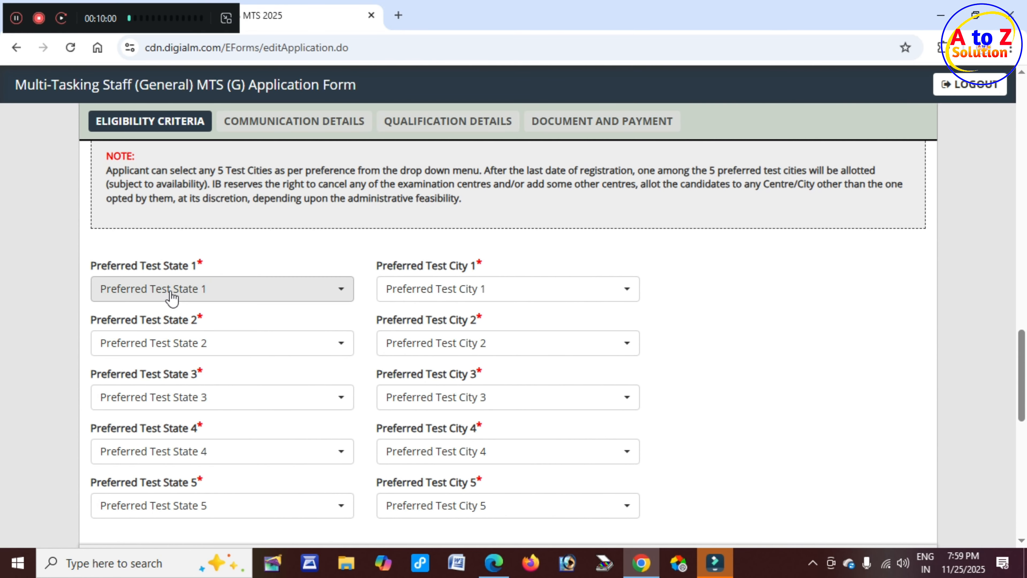
{"action": "left_click_drag", "start_coordinate": [143, 267], "coordinate": [174, 268]}
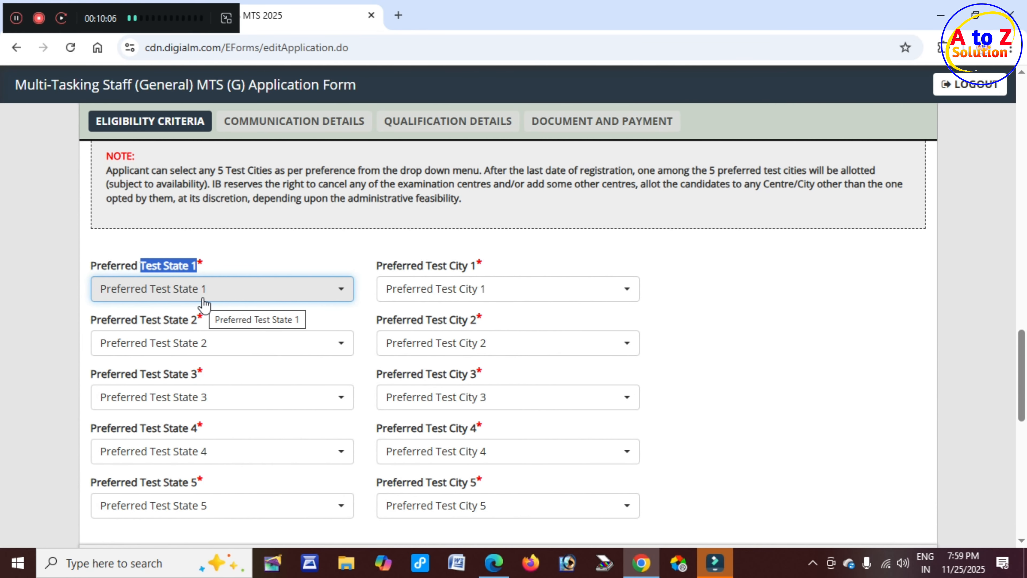
{"action": "left_click", "coordinate": [202, 292]}
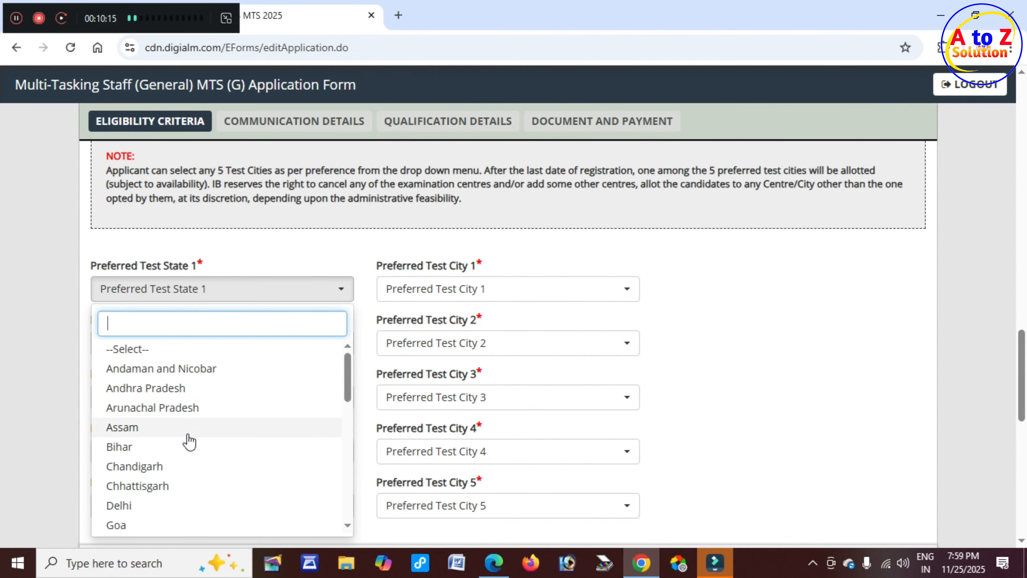
{"action": "left_click", "coordinate": [142, 447]}
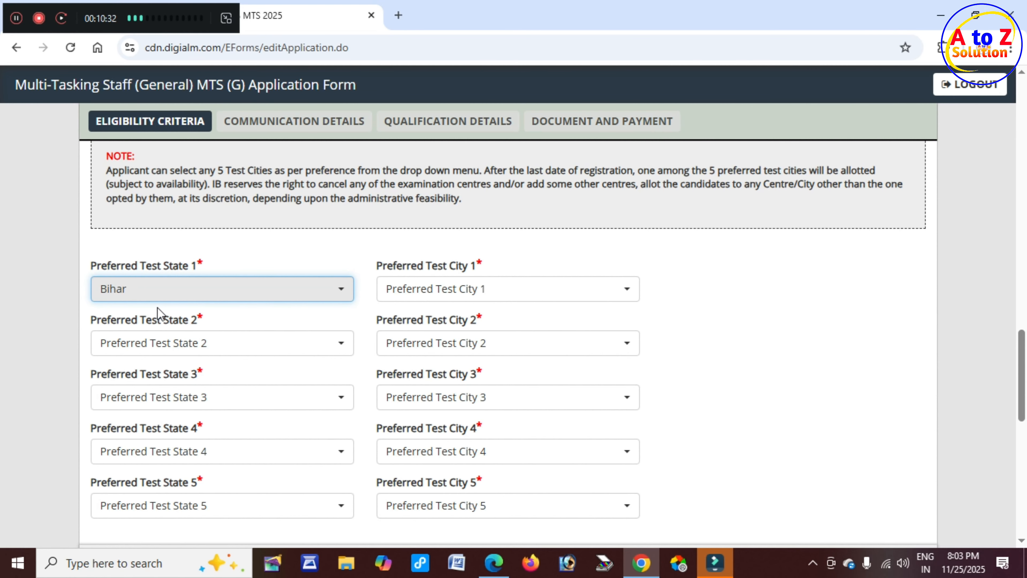
{"action": "left_click", "coordinate": [473, 294]}
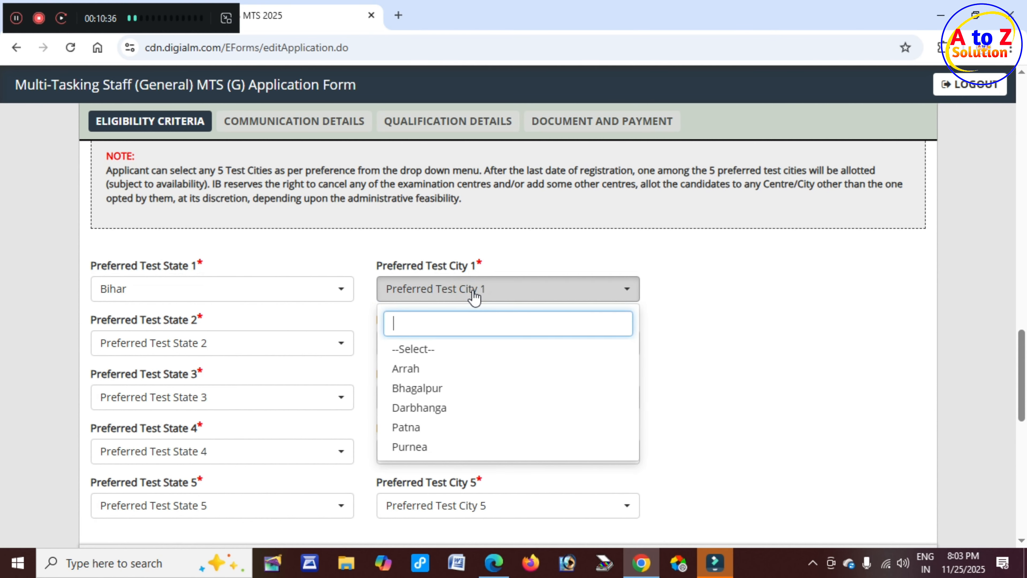
{"action": "left_click", "coordinate": [435, 434]}
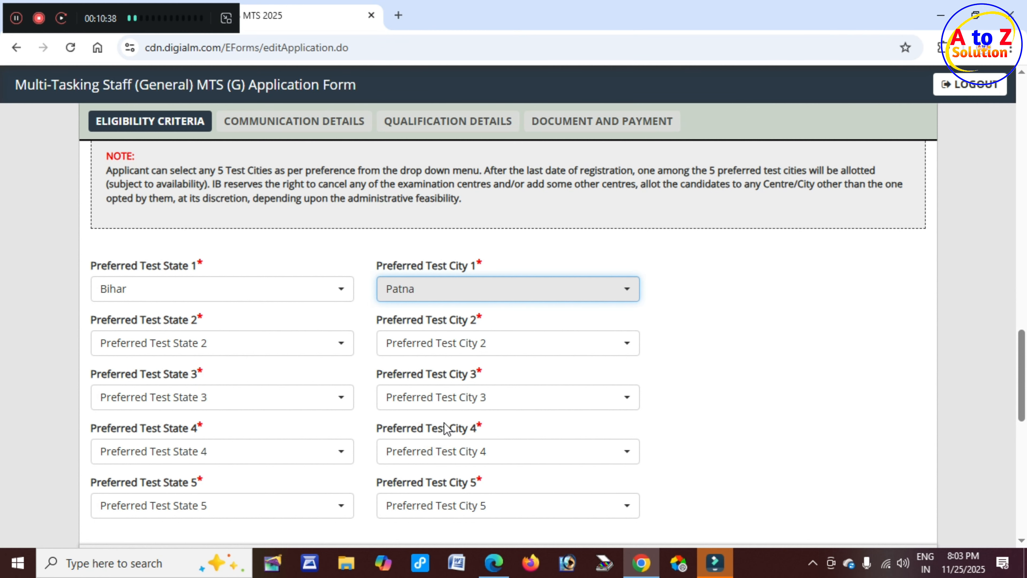
{"action": "scroll", "coordinate": [266, 328], "scroll_direction": "down", "scroll_amount": 2}
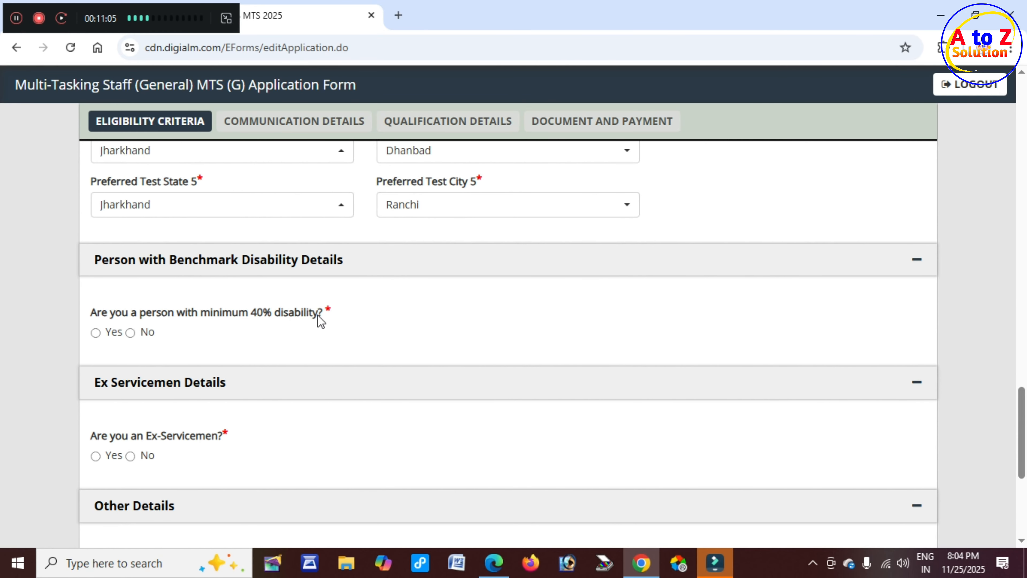
Answer No to the 40% disability and Ex-Servicemen questions.
{"action": "left_click", "coordinate": [96, 333]}
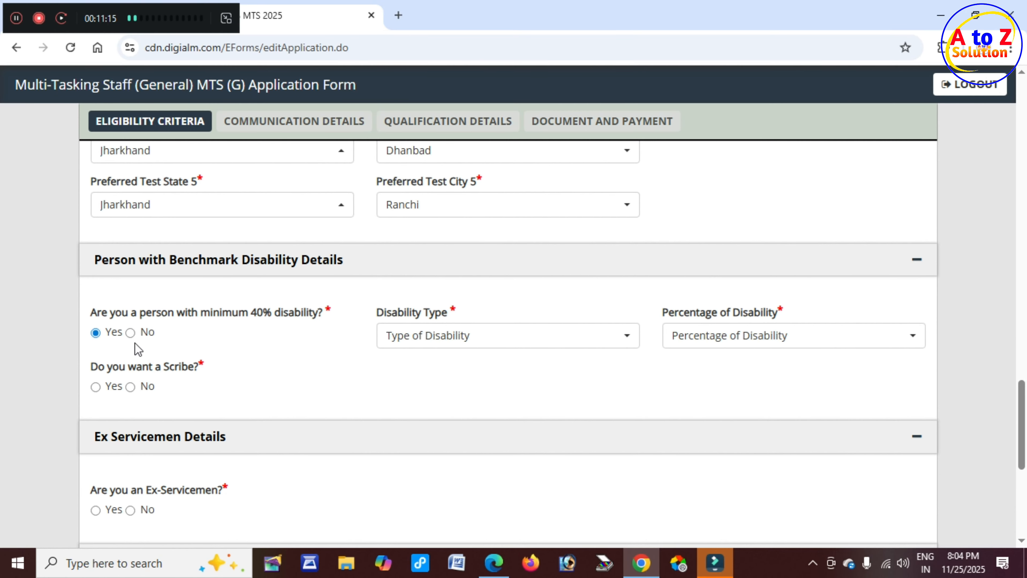
{"action": "left_click", "coordinate": [130, 332]}
{"action": "scroll", "coordinate": [182, 323], "scroll_direction": "down", "scroll_amount": 2}
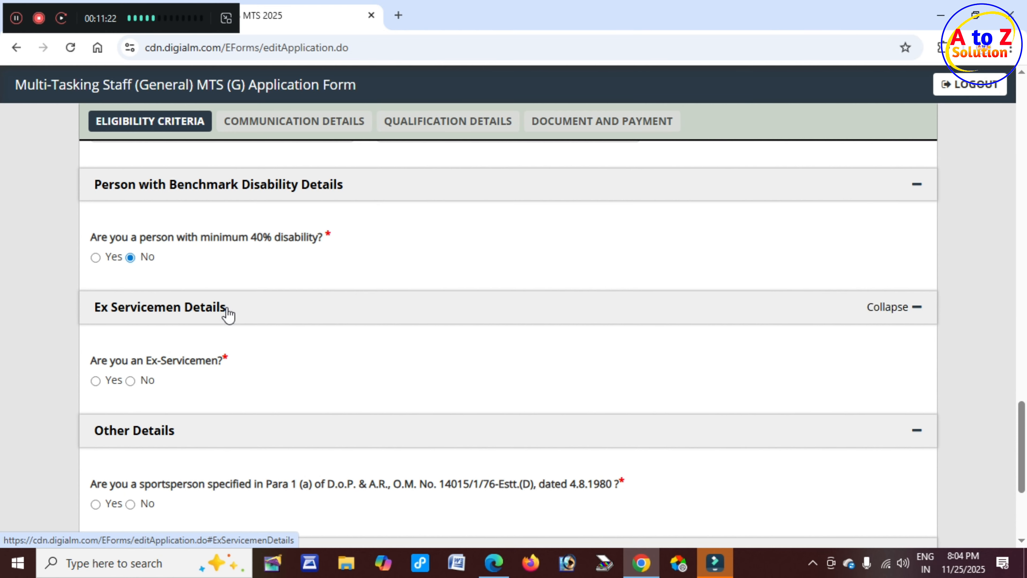
{"action": "left_click", "coordinate": [96, 381]}
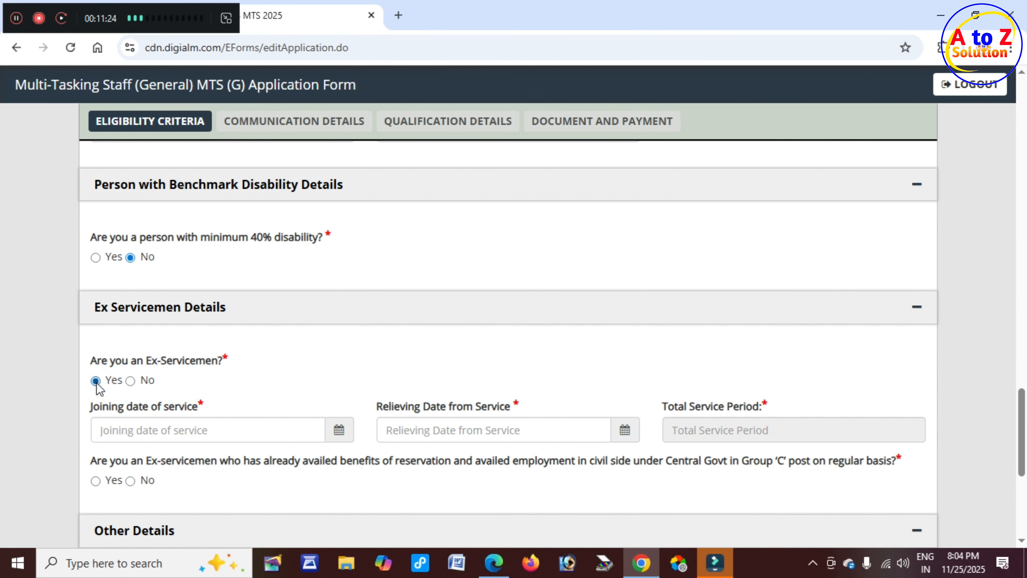
{"action": "left_click", "coordinate": [130, 381]}
Answer No to the sportsperson and government servant questions.
{"action": "scroll", "coordinate": [133, 383], "scroll_direction": "down", "scroll_amount": 4}
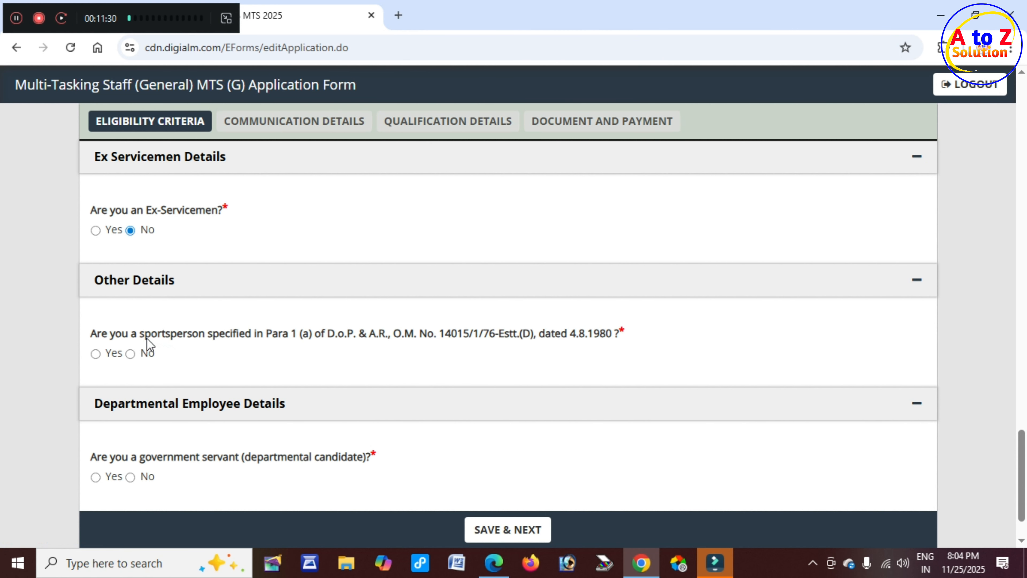
{"action": "left_click_drag", "start_coordinate": [142, 336], "coordinate": [211, 337]}
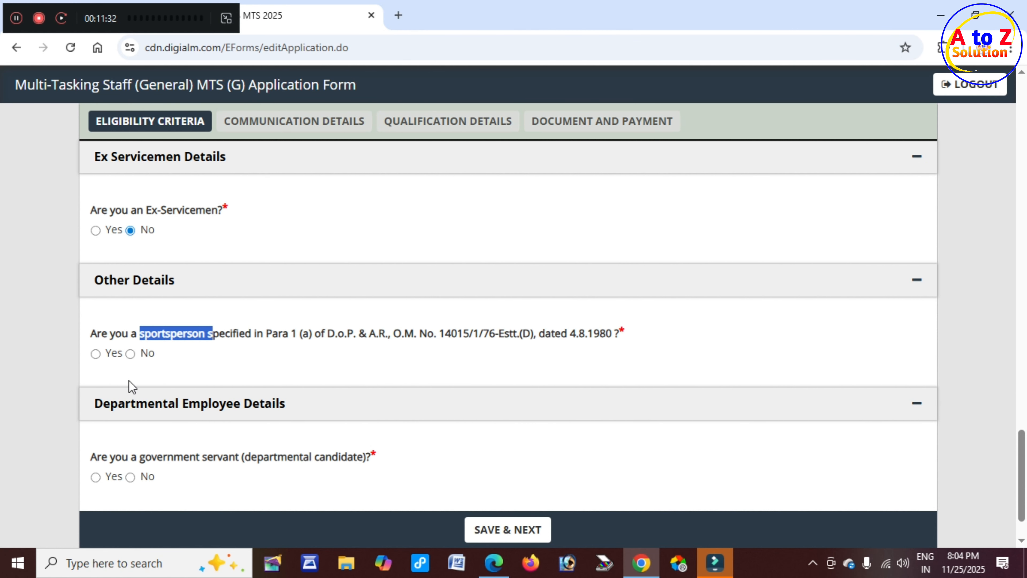
{"action": "left_click", "coordinate": [95, 354]}
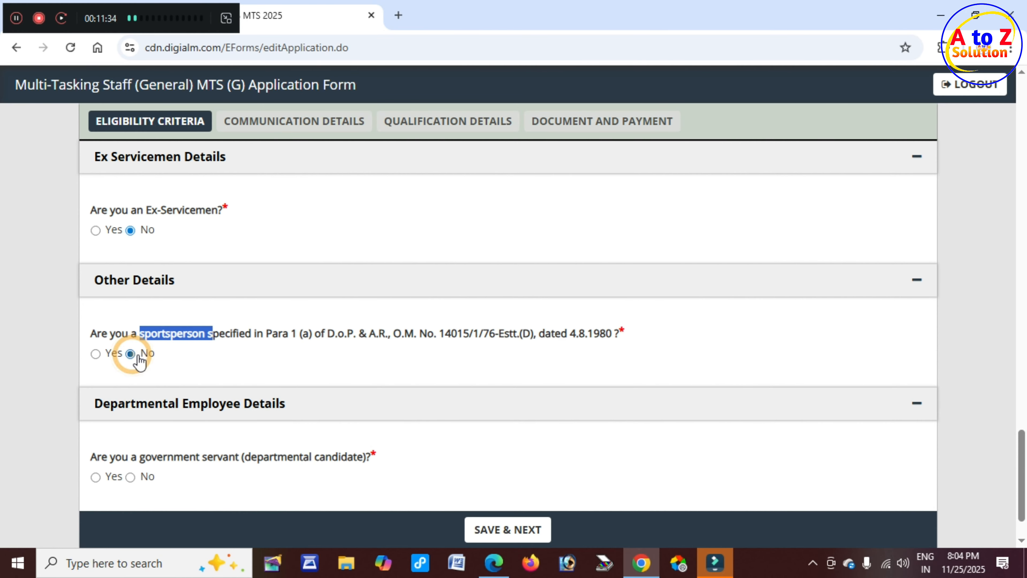
{"action": "scroll", "coordinate": [140, 358], "scroll_direction": "down", "scroll_amount": 2}
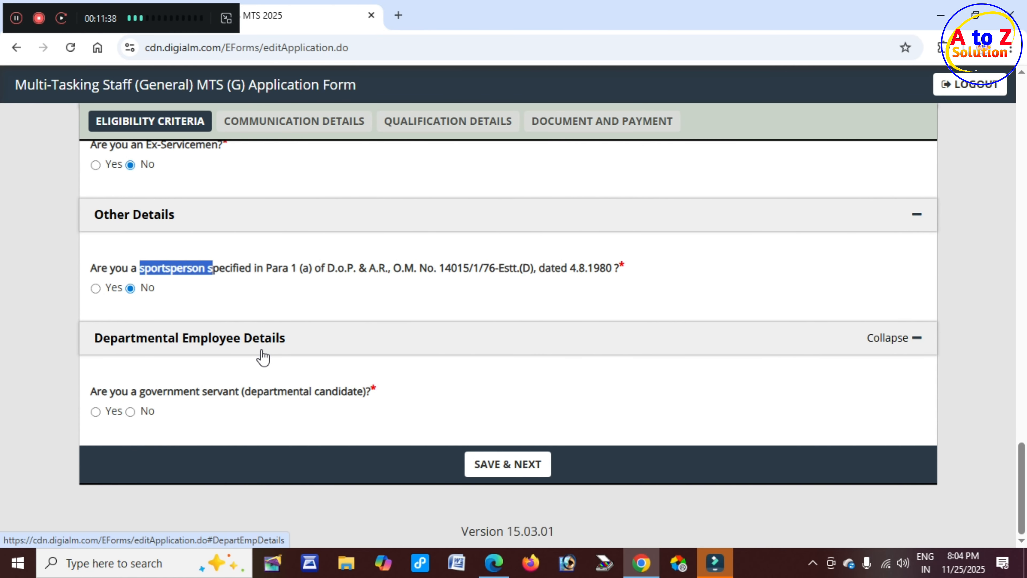
{"action": "left_click", "coordinate": [95, 411]}
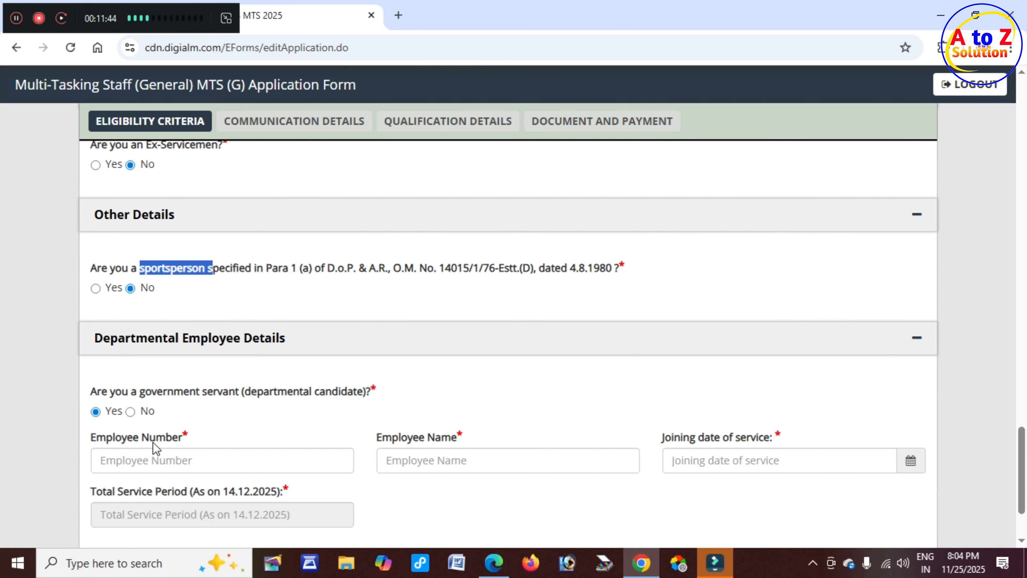
{"action": "left_click", "coordinate": [131, 411]}
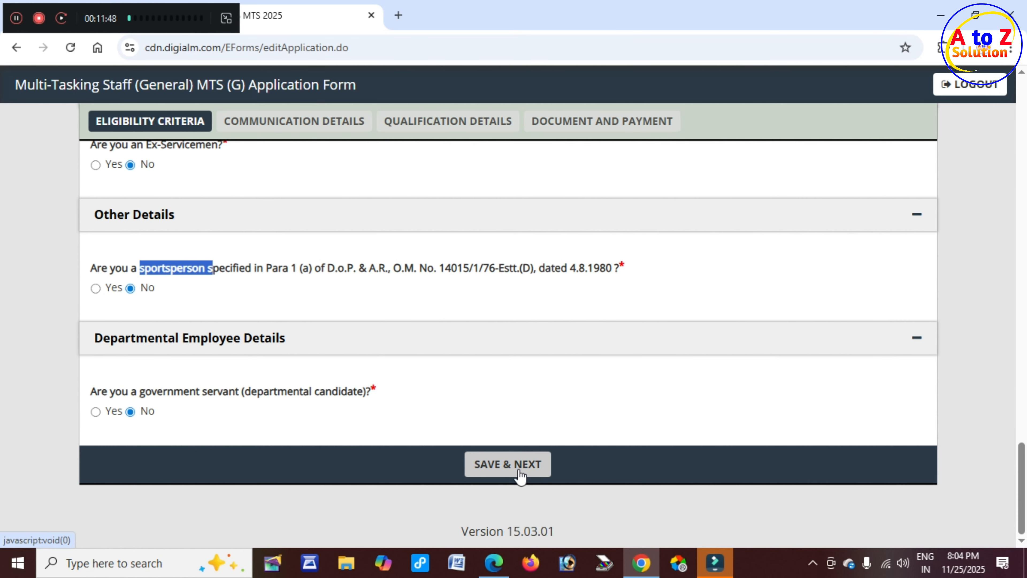
Save the Eligibility Criteria with SAVE & NEXT and acknowledge the 'Data Saved Successfully' alert.
{"action": "left_click", "coordinate": [519, 472]}
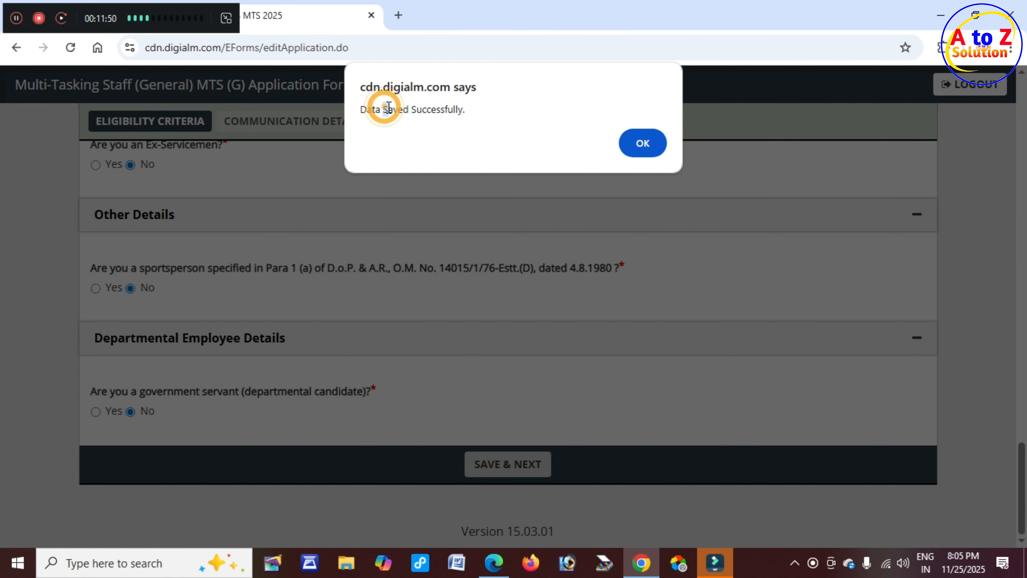
{"action": "left_click_drag", "start_coordinate": [383, 109], "coordinate": [472, 113]}
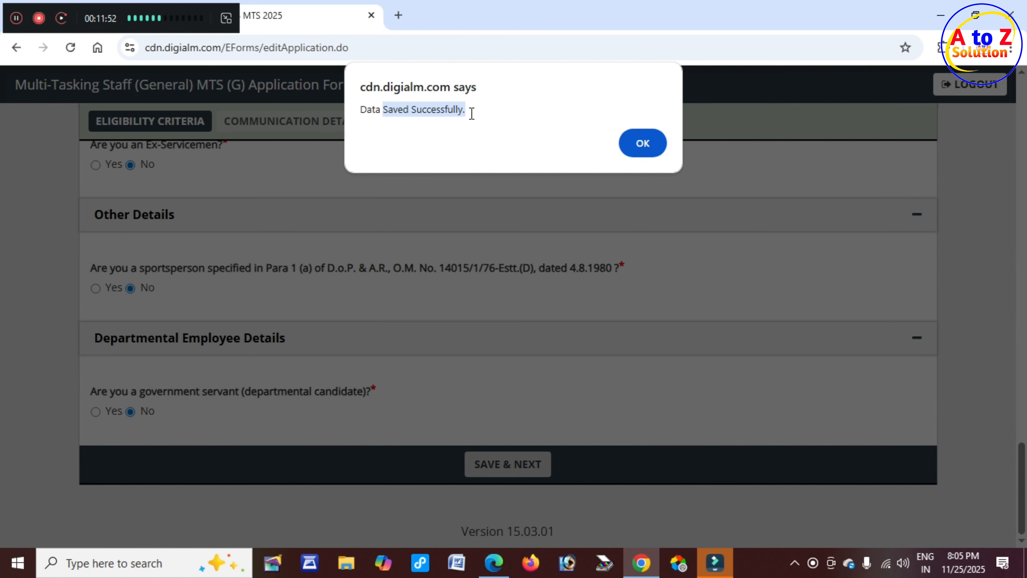
{"action": "left_click", "coordinate": [645, 147]}
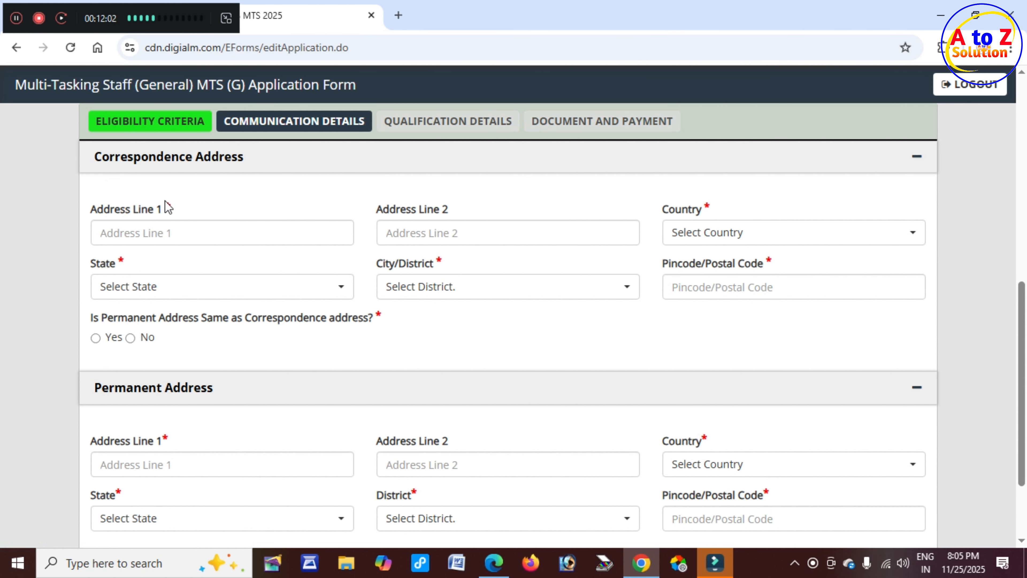
Set the correspondence address Country to India.
{"action": "left_click", "coordinate": [146, 237]}
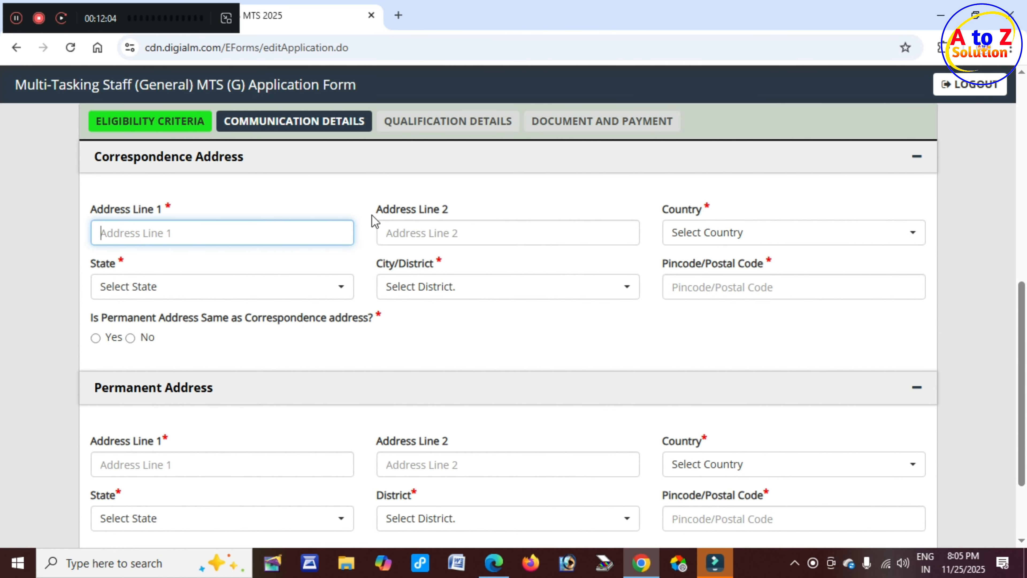
{"action": "left_click_drag", "start_coordinate": [374, 207], "coordinate": [449, 210]}
{"action": "left_click", "coordinate": [429, 239]}
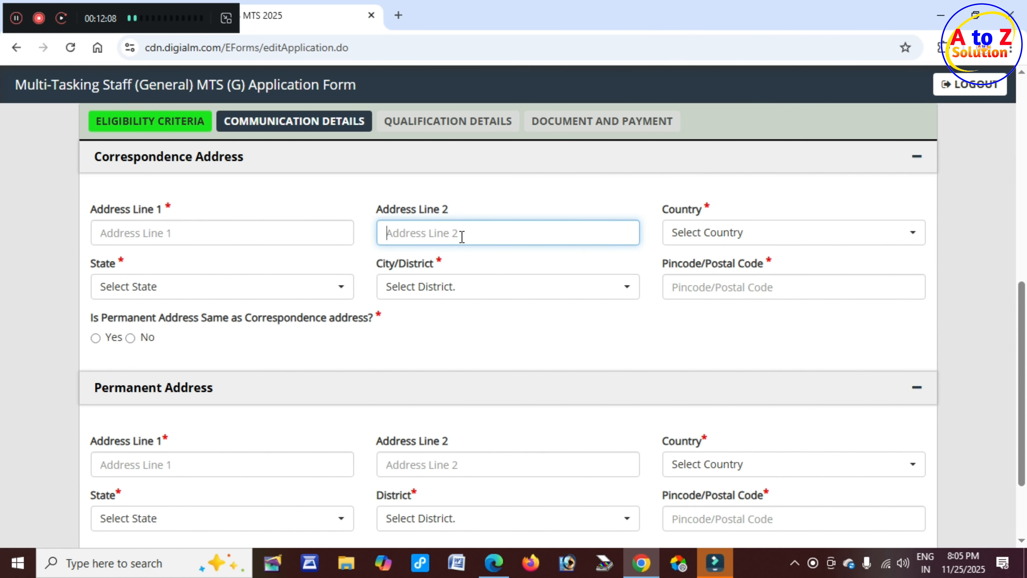
{"action": "left_click_drag", "start_coordinate": [660, 208], "coordinate": [703, 210]}
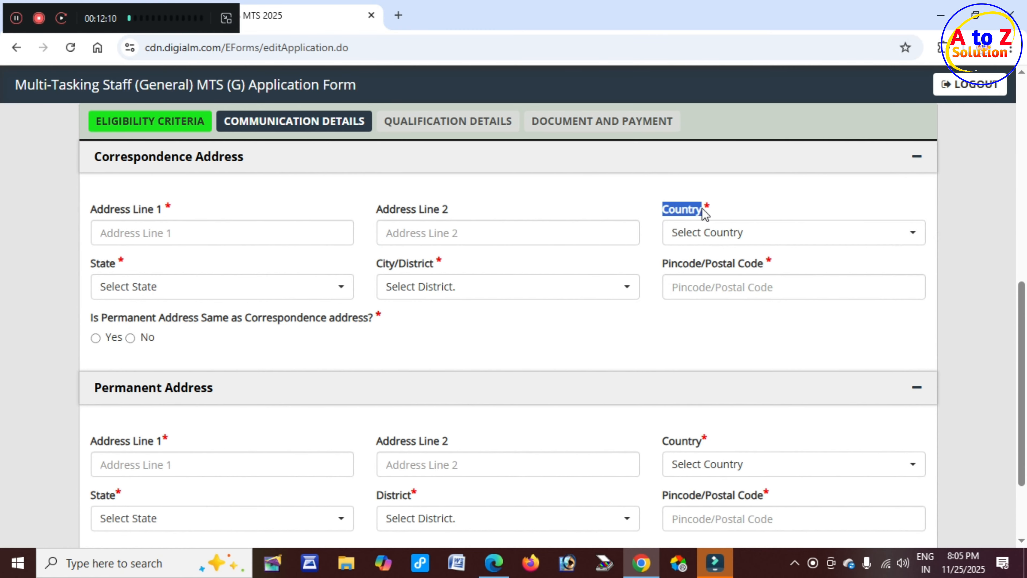
{"action": "left_click", "coordinate": [679, 237]}
{"action": "left_click", "coordinate": [693, 314]}
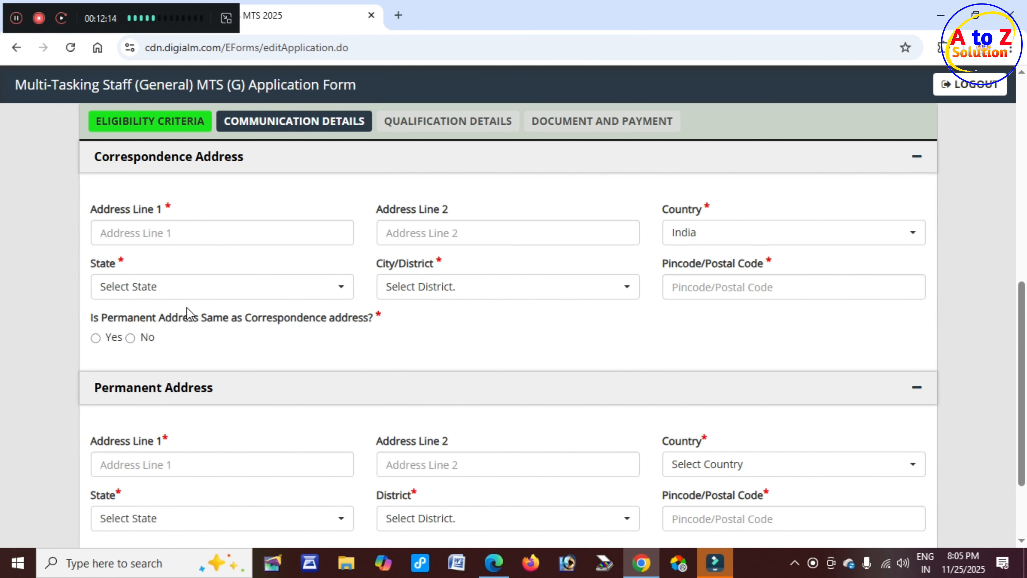
Set the correspondence State to Bihar and City/District to Gaya.
{"action": "left_click_drag", "start_coordinate": [88, 263], "coordinate": [134, 262]}
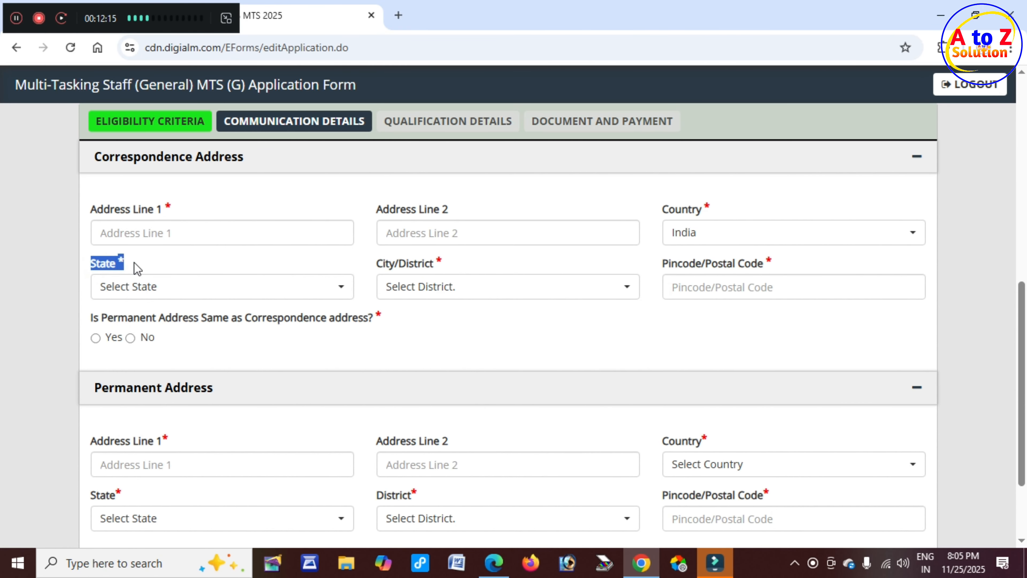
{"action": "left_click", "coordinate": [178, 295]}
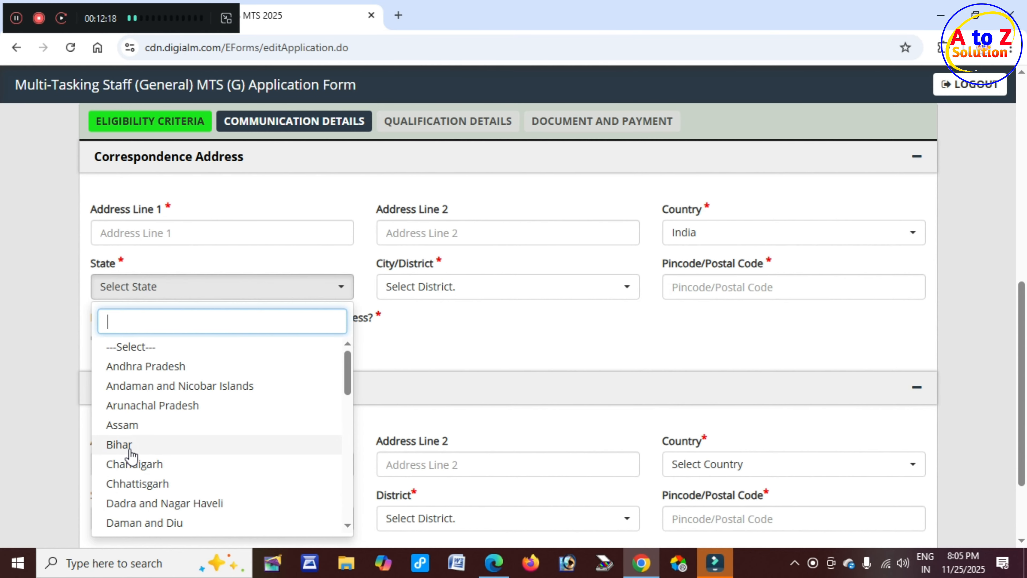
{"action": "left_click", "coordinate": [121, 444]}
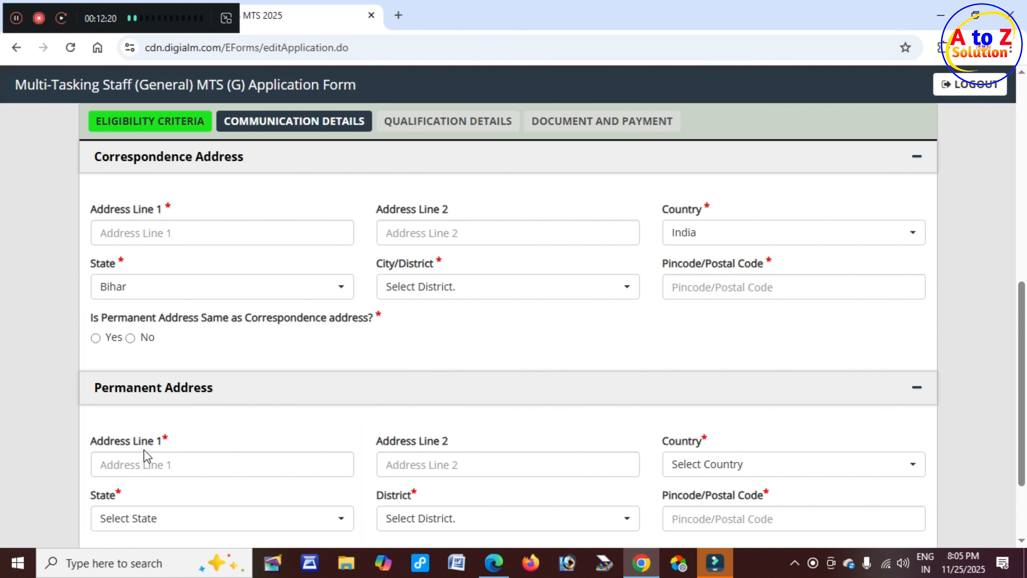
{"action": "left_click", "coordinate": [380, 267]}
{"action": "left_click_drag", "start_coordinate": [380, 267], "coordinate": [424, 266]}
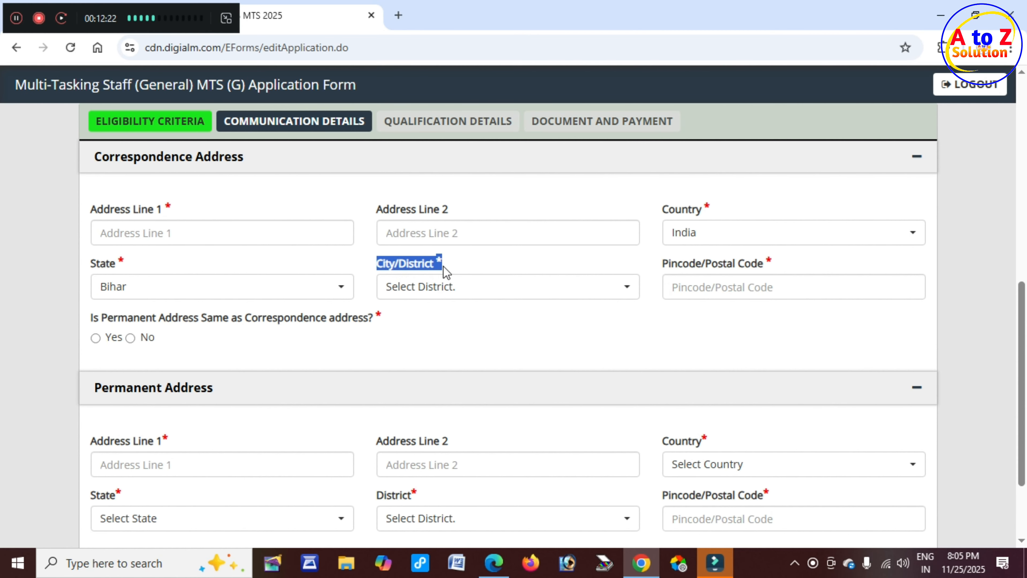
{"action": "left_click", "coordinate": [452, 291]}
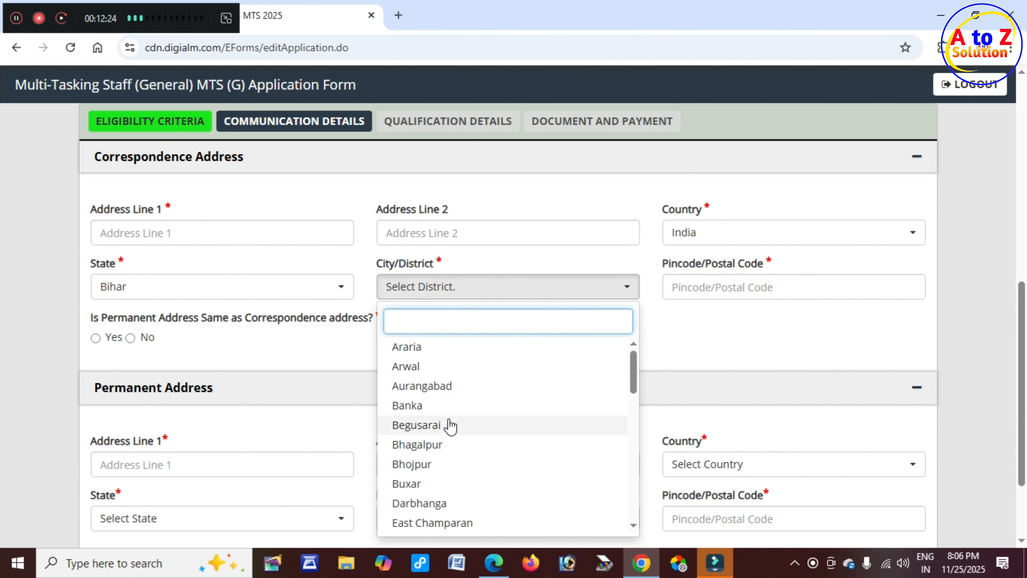
{"action": "scroll", "coordinate": [450, 425], "scroll_direction": "down", "scroll_amount": 3}
{"action": "left_click", "coordinate": [419, 394]}
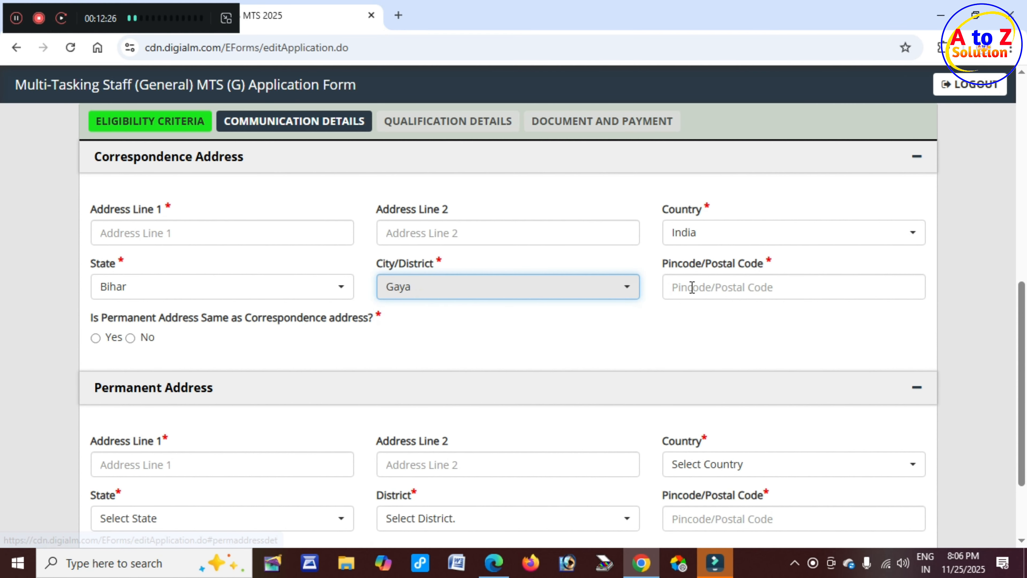
Enter pincode 824205 and answer No to permanent address being the same.
{"action": "left_click", "coordinate": [705, 285]}
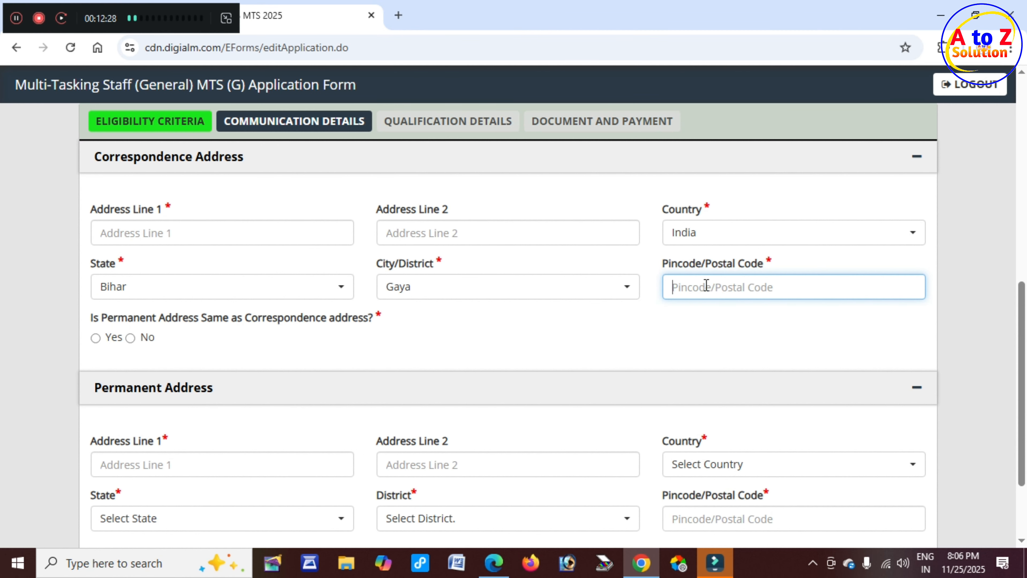
{"action": "type", "text": "824205"}
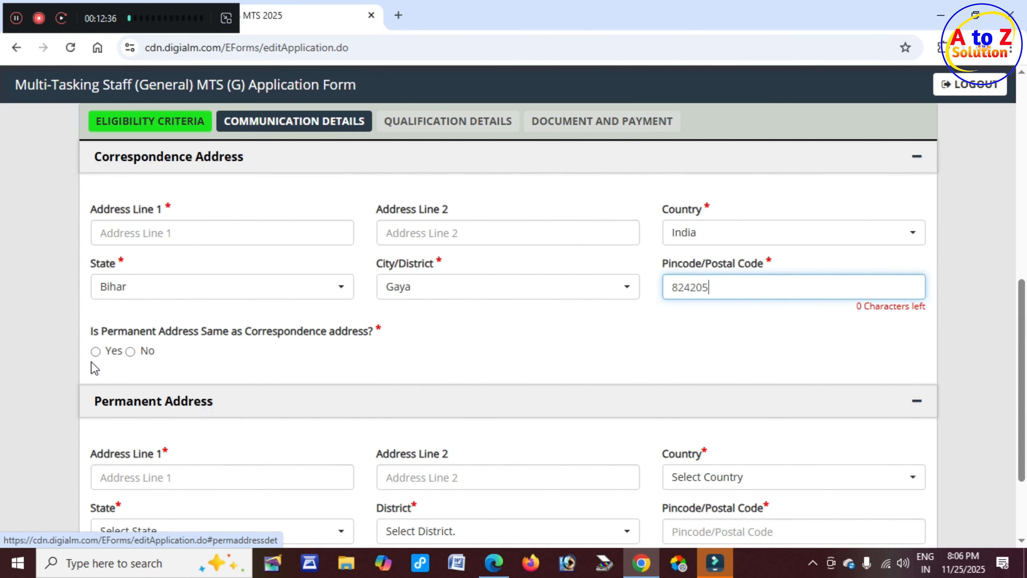
{"action": "left_click", "coordinate": [96, 352]}
{"action": "left_click", "coordinate": [95, 338]}
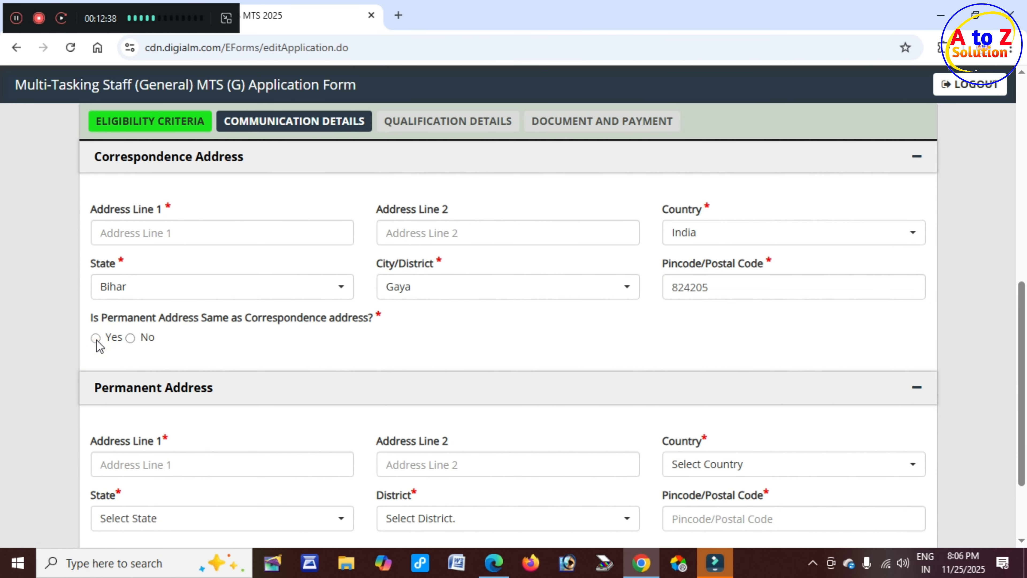
{"action": "left_click", "coordinate": [131, 339]}
{"action": "scroll", "coordinate": [218, 461], "scroll_direction": "down", "scroll_amount": 3}
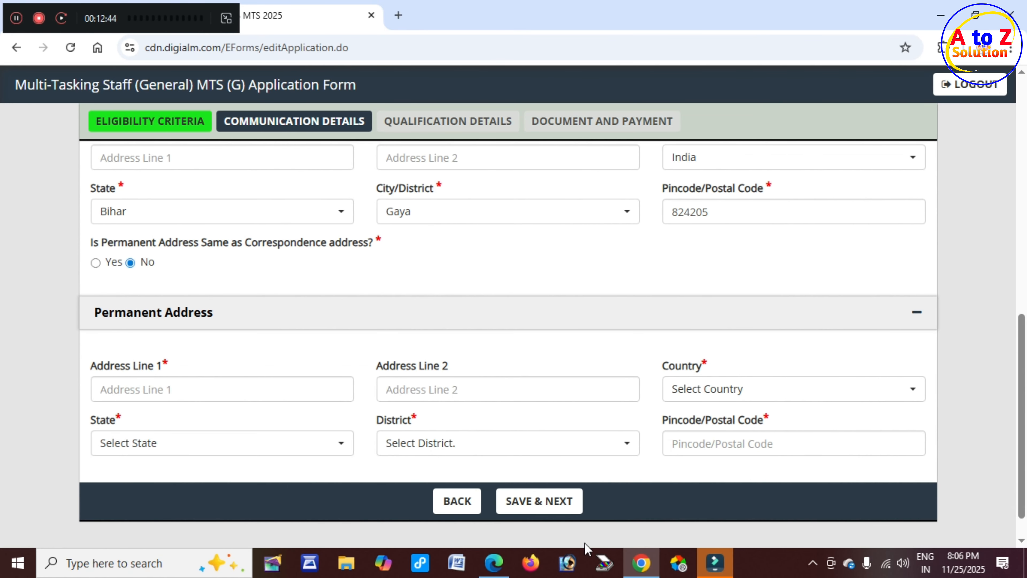
Save Communication Details with SAVE & NEXT and acknowledge the 'Data Saved Successfully' alert.
{"action": "left_click", "coordinate": [552, 512]}
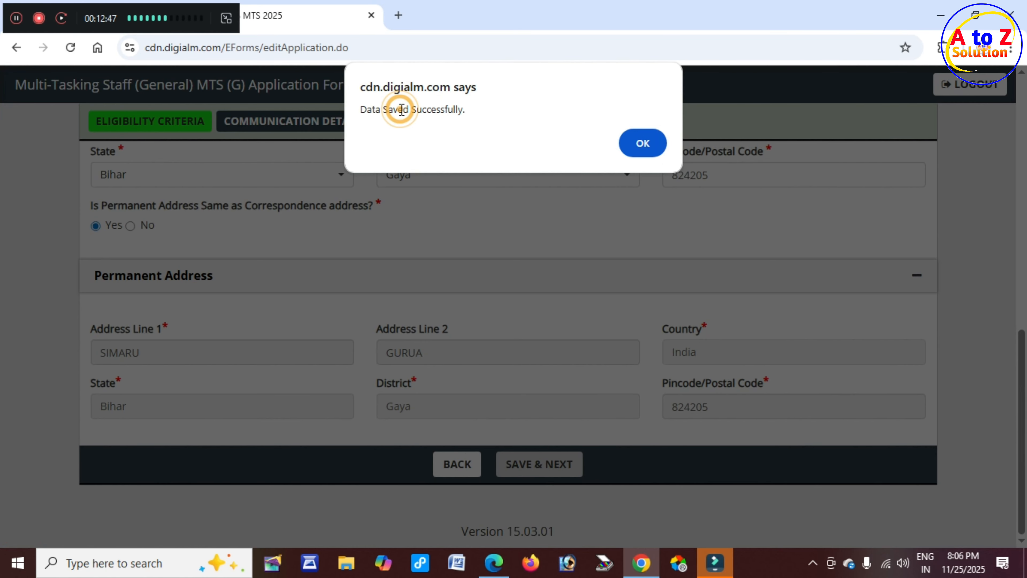
{"action": "left_click_drag", "start_coordinate": [398, 109], "coordinate": [463, 109]}
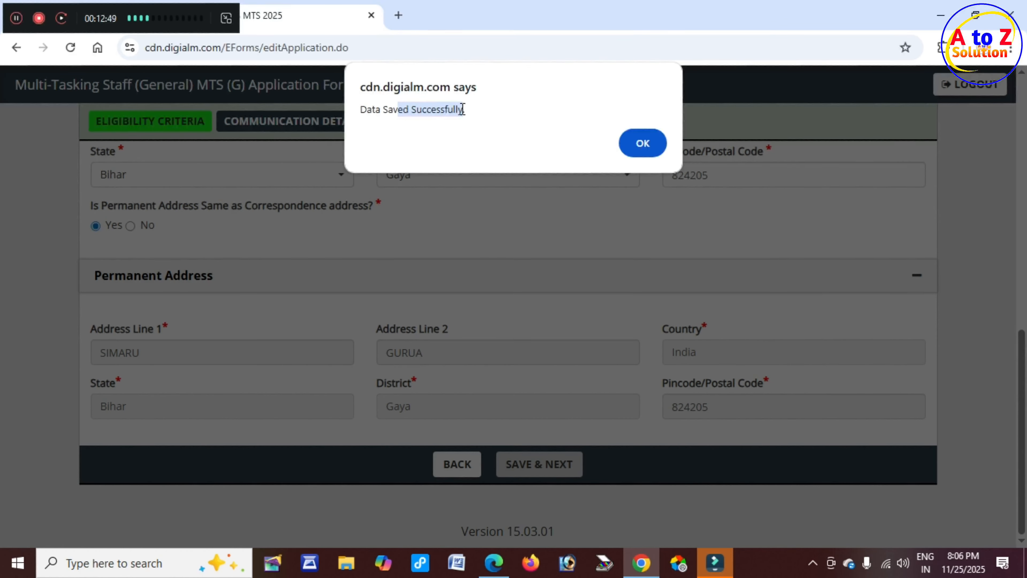
{"action": "left_click", "coordinate": [642, 143]}
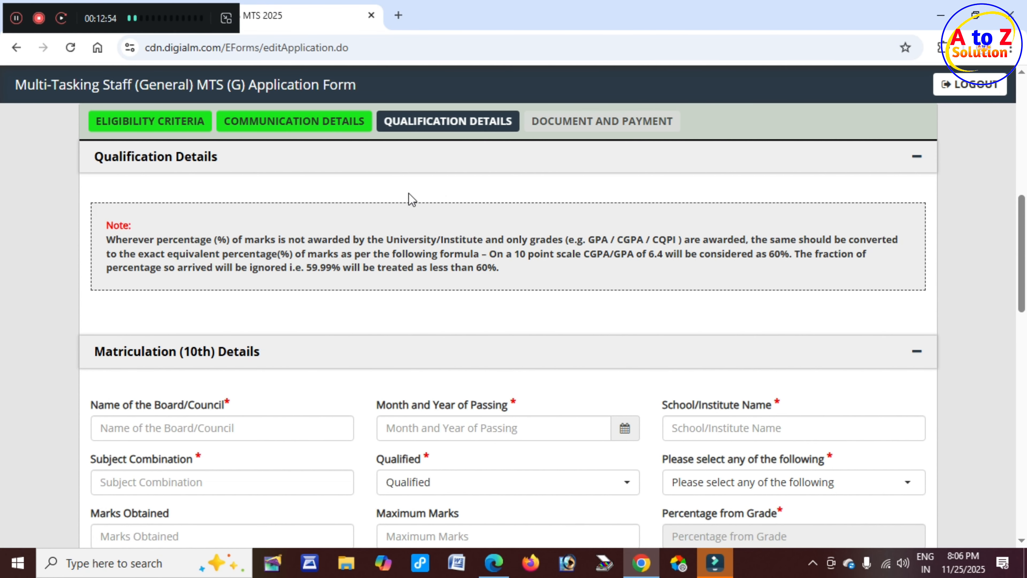
Set the Matriculation (10th) Month and Year of Passing to August 2021.
{"action": "scroll", "coordinate": [410, 198], "scroll_direction": "down", "scroll_amount": 3}
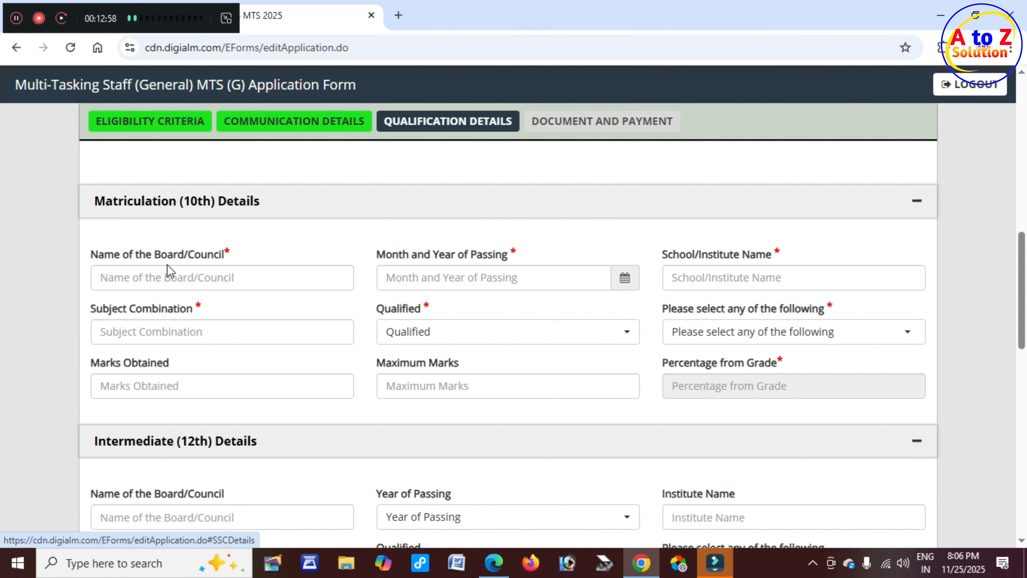
{"action": "left_click_drag", "start_coordinate": [121, 254], "coordinate": [193, 260]}
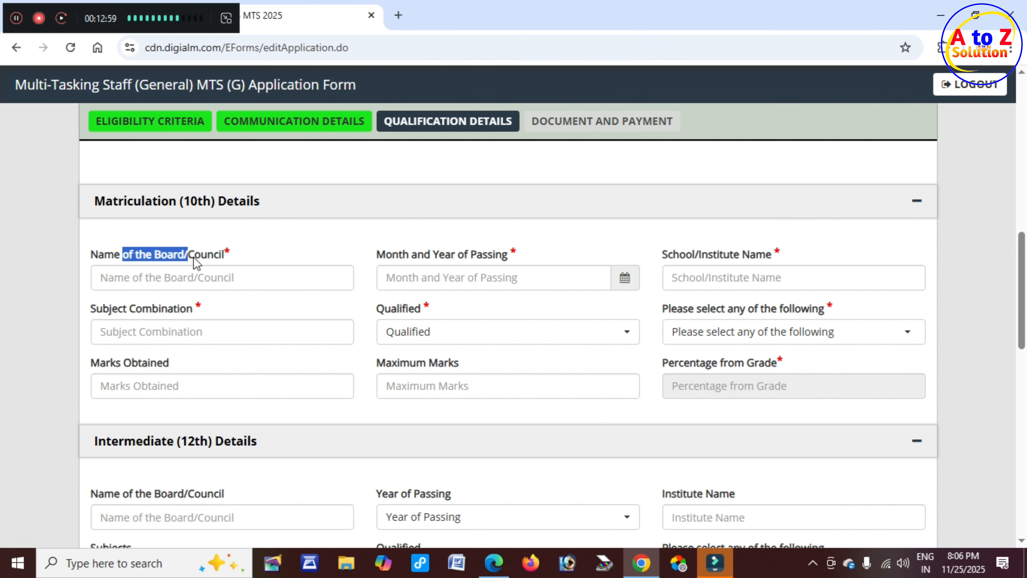
{"action": "left_click", "coordinate": [227, 278]}
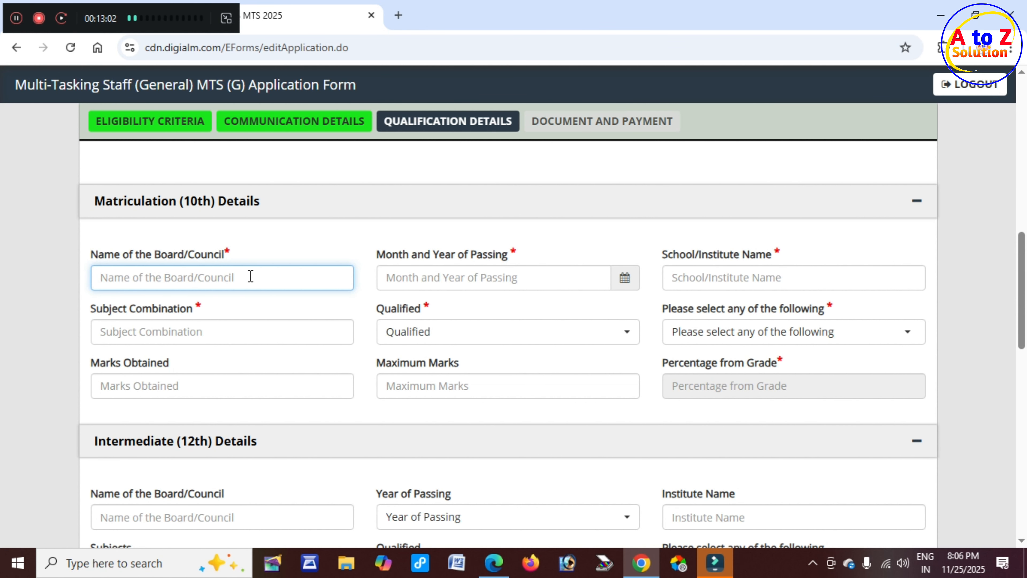
{"action": "left_click_drag", "start_coordinate": [402, 256], "coordinate": [507, 256]}
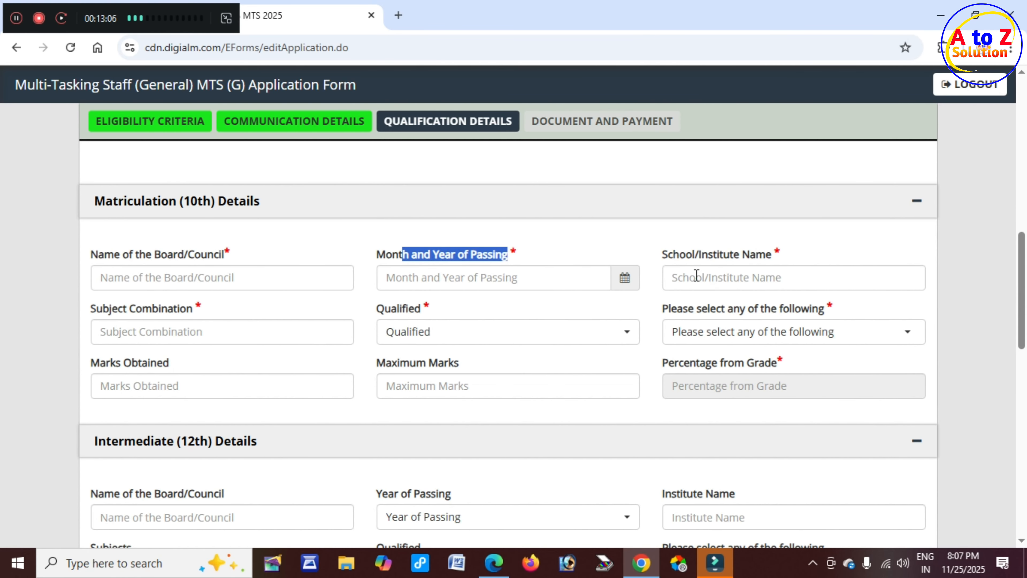
{"action": "left_click", "coordinate": [625, 280]}
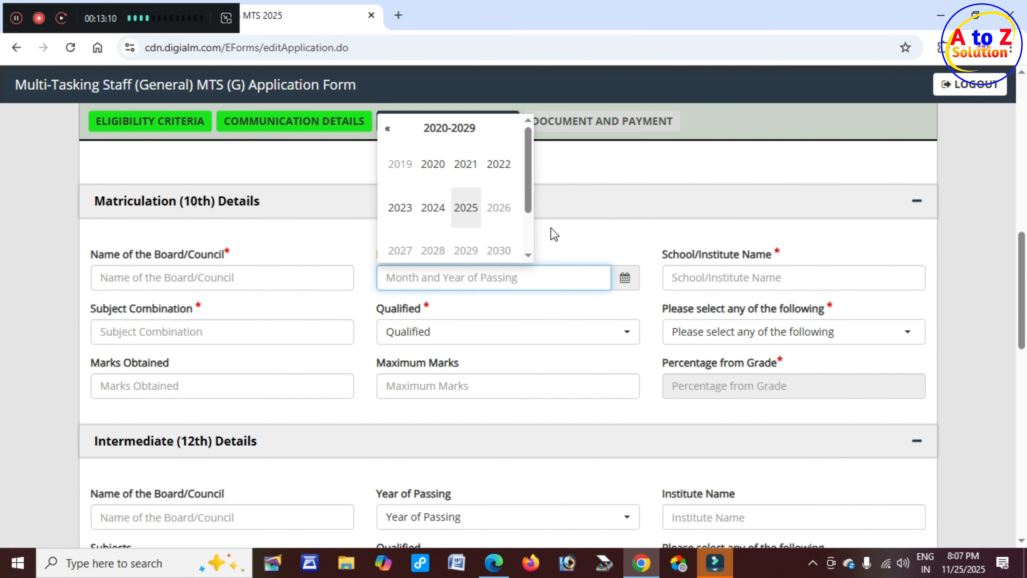
{"action": "left_click", "coordinate": [466, 166]}
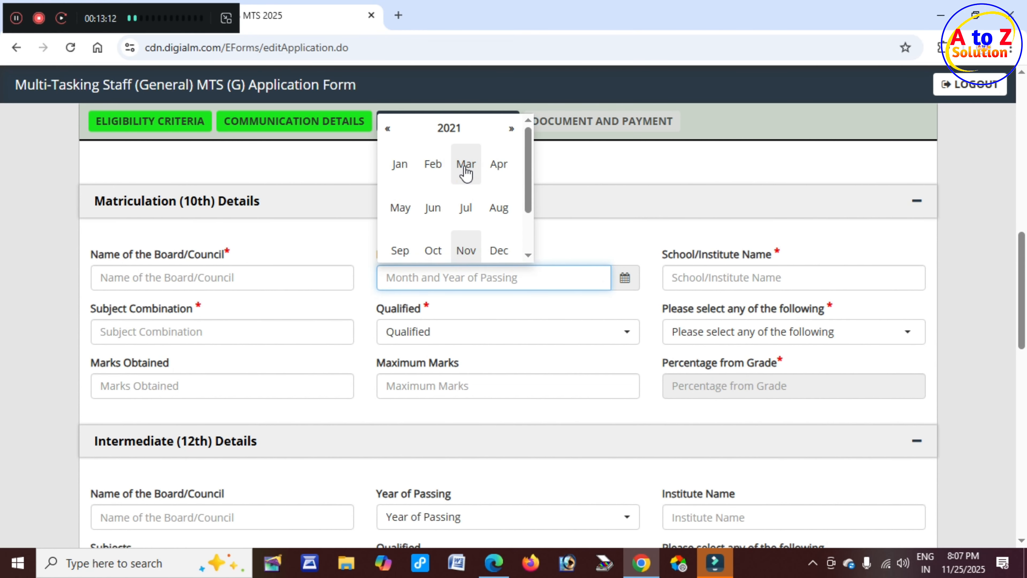
{"action": "left_click", "coordinate": [493, 215]}
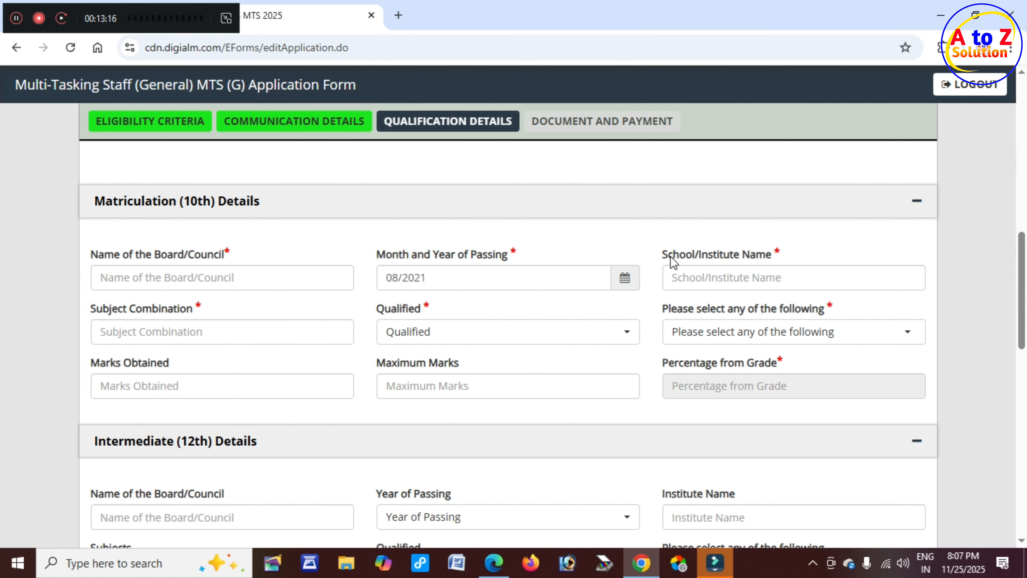
Visit the School/Institute and Subject Combination fields, leaving them empty.
{"action": "left_click", "coordinate": [747, 279]}
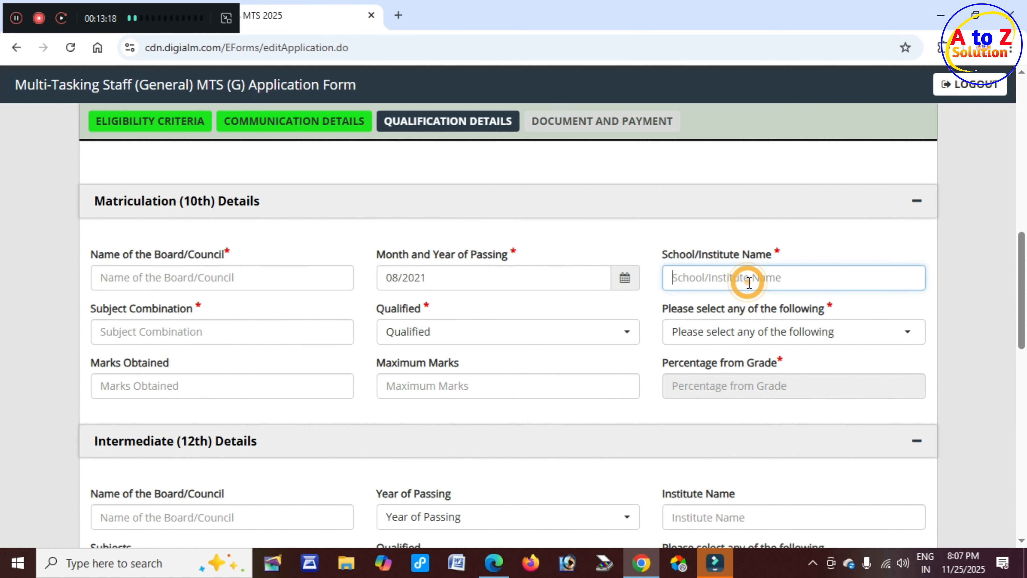
{"action": "left_click_drag", "start_coordinate": [131, 309], "coordinate": [187, 312]}
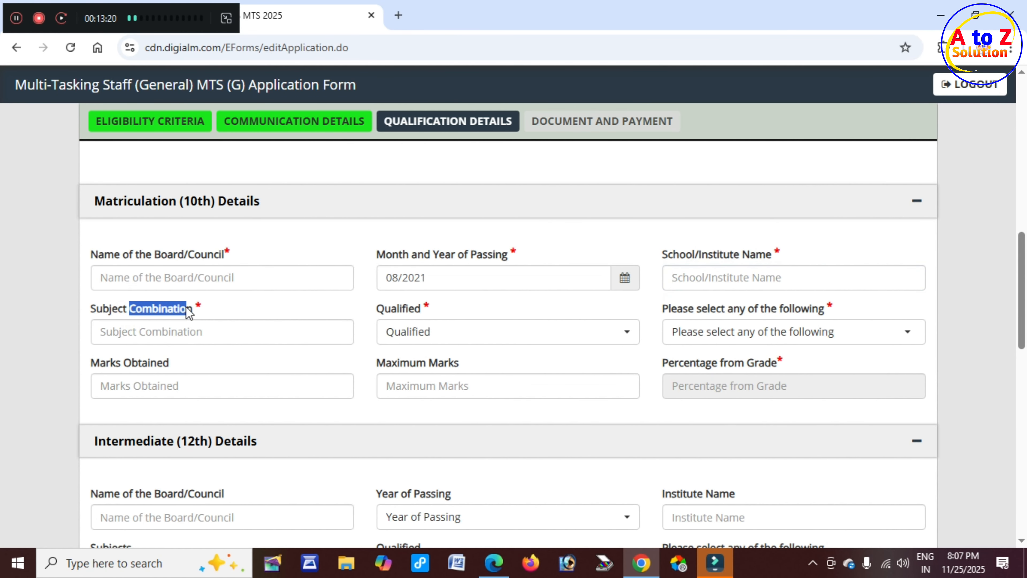
{"action": "left_click", "coordinate": [171, 333]}
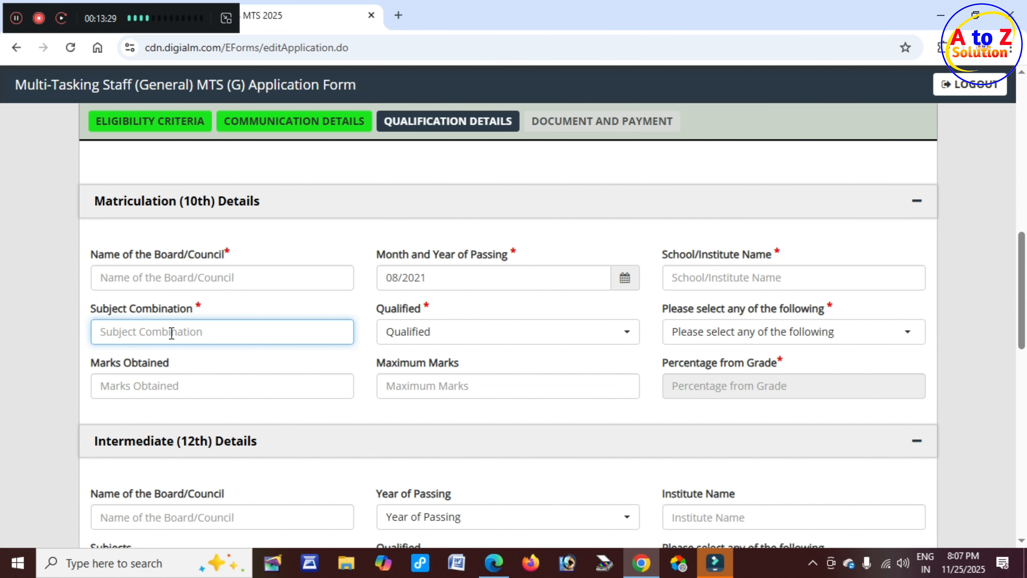
{"action": "left_click", "coordinate": [170, 332]}
{"action": "left_click_drag", "start_coordinate": [378, 310], "coordinate": [406, 311]}
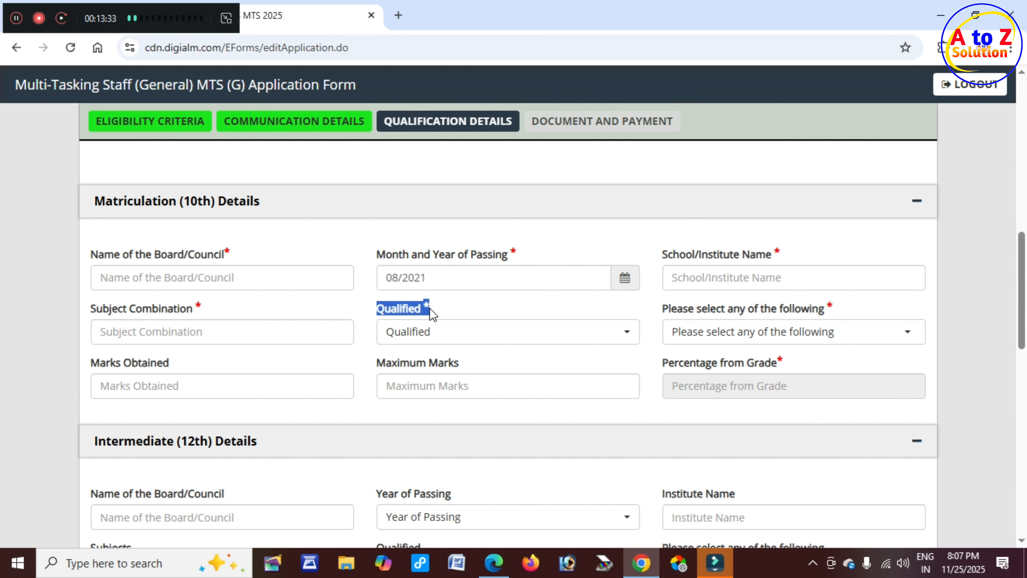
Set the Matriculation result to Qualified Pass with Percentage as the grading scheme.
{"action": "left_click", "coordinate": [439, 339]}
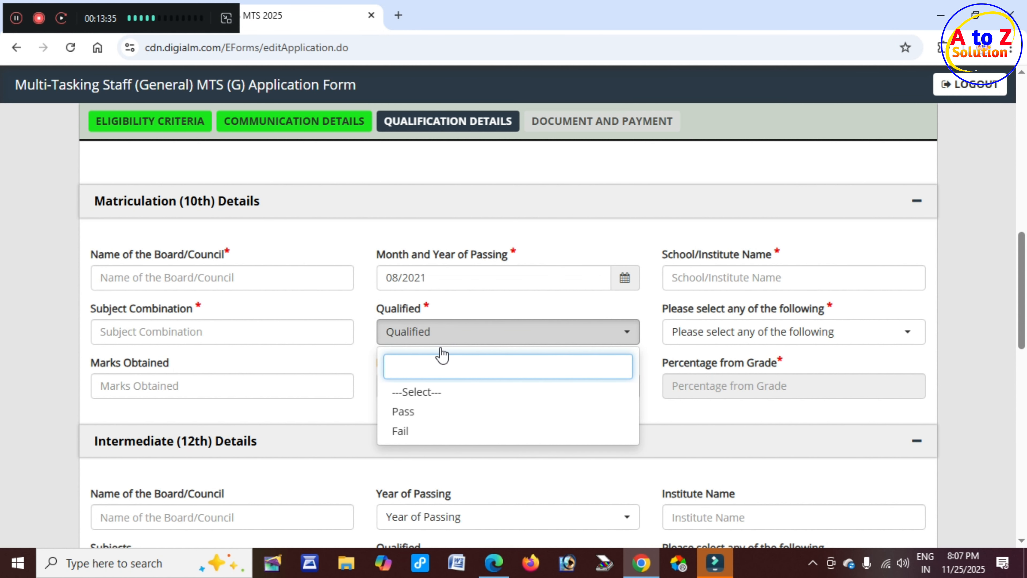
{"action": "left_click", "coordinate": [432, 417]}
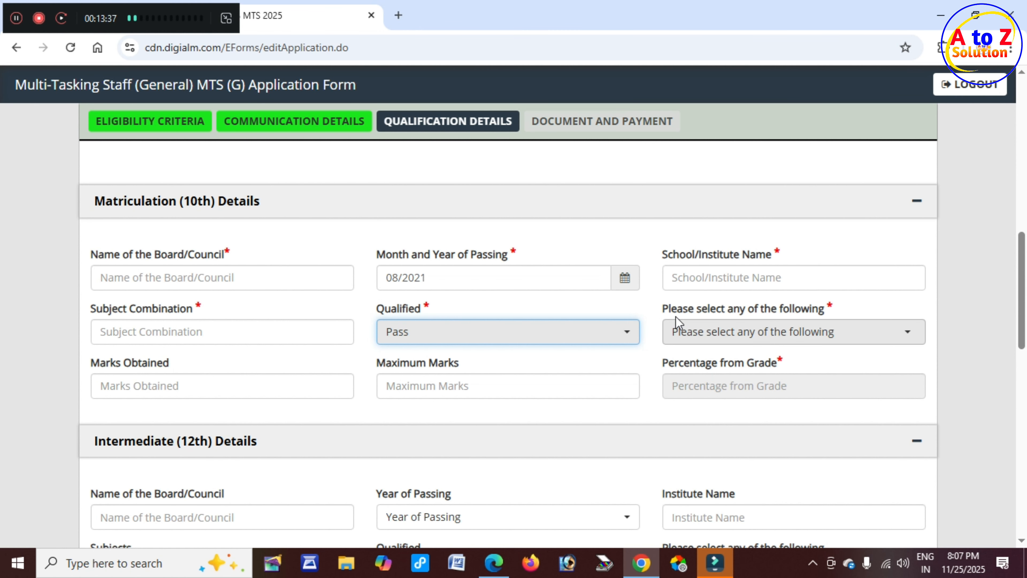
{"action": "left_click_drag", "start_coordinate": [666, 313], "coordinate": [775, 314]}
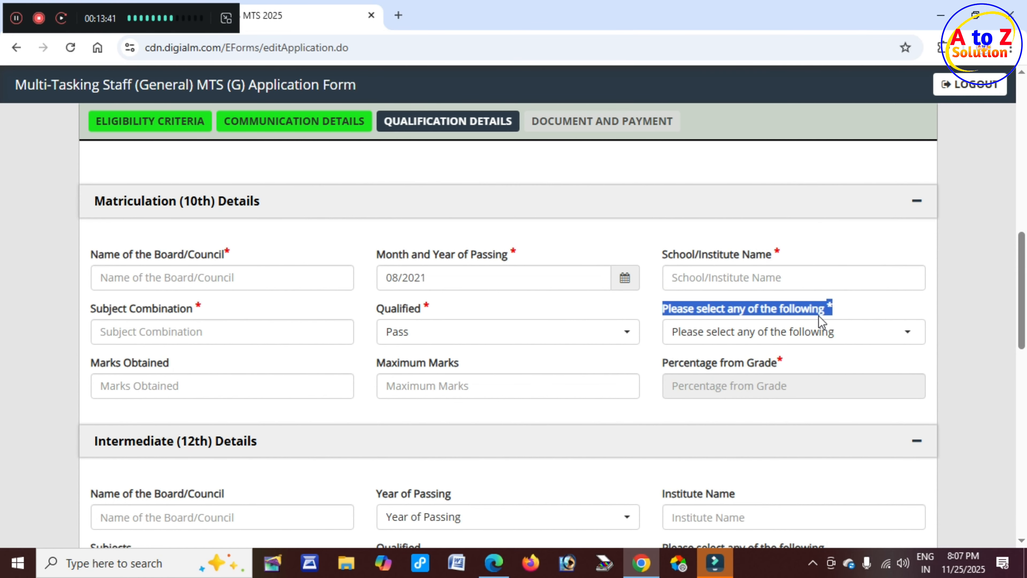
{"action": "left_click", "coordinate": [748, 339]}
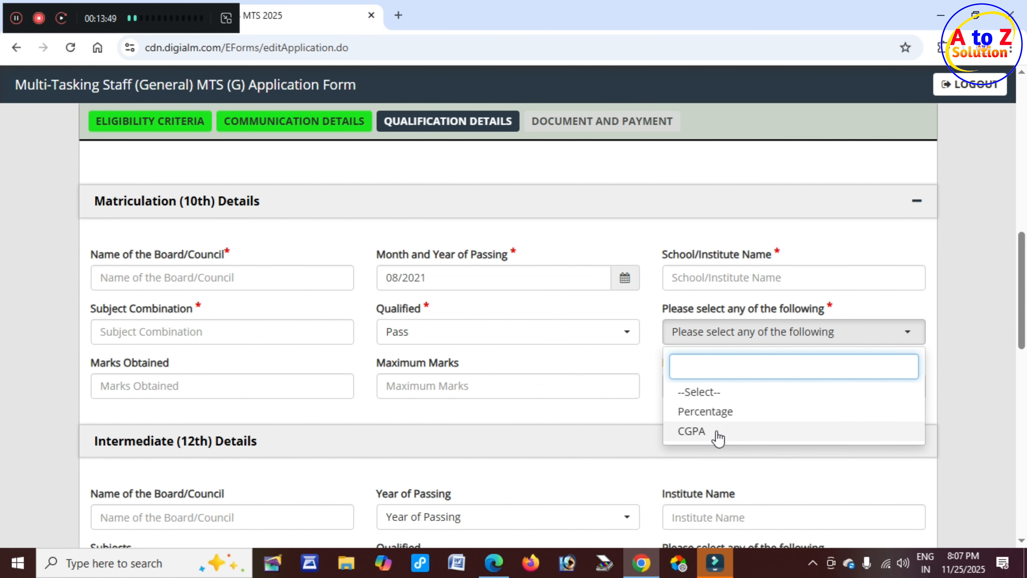
{"action": "left_click", "coordinate": [722, 419]}
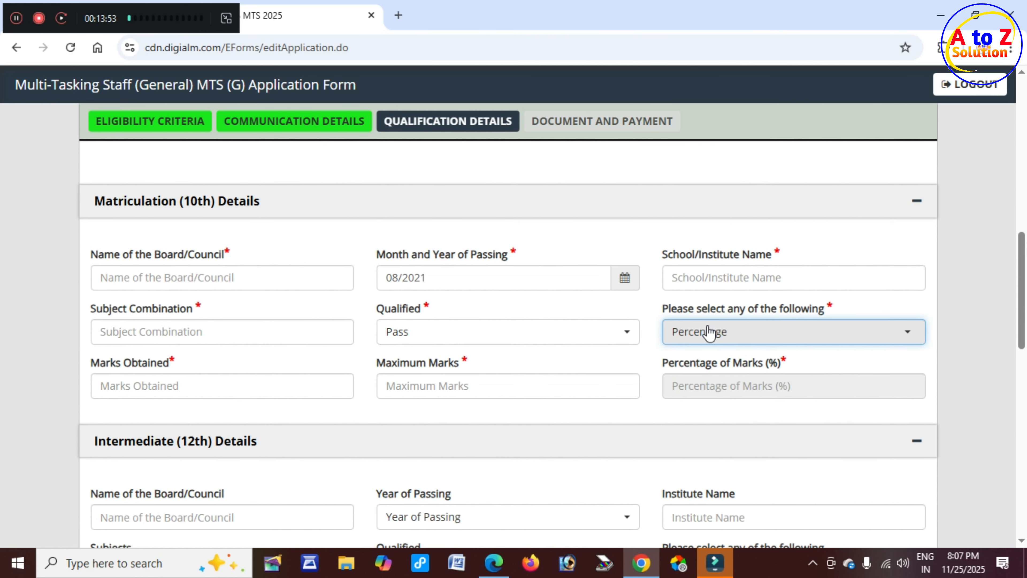
Enter Matriculation marks 360 out of 500, giving 72.00 percent.
{"action": "left_click_drag", "start_coordinate": [99, 364], "coordinate": [181, 364]}
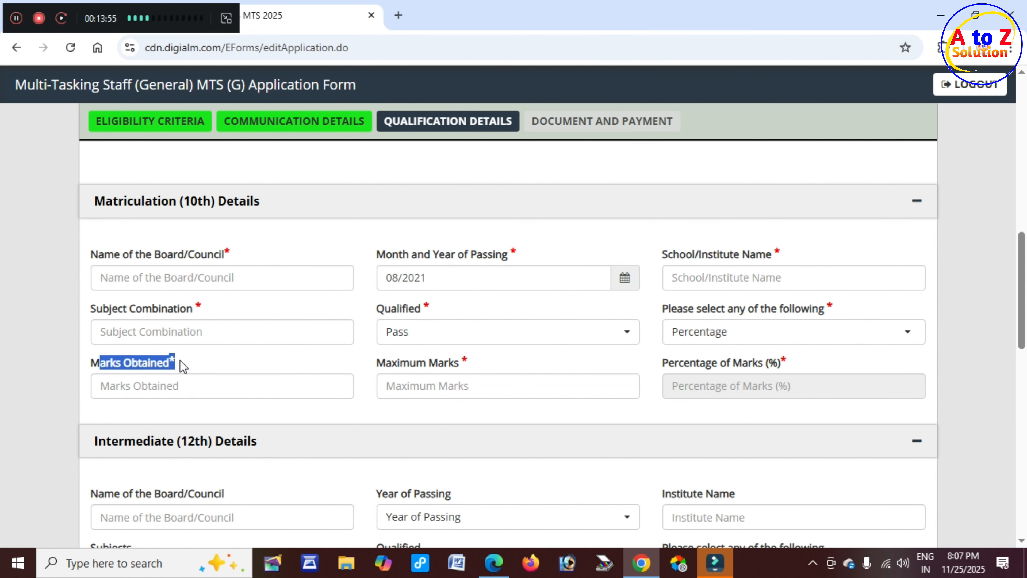
{"action": "left_click", "coordinate": [181, 384]}
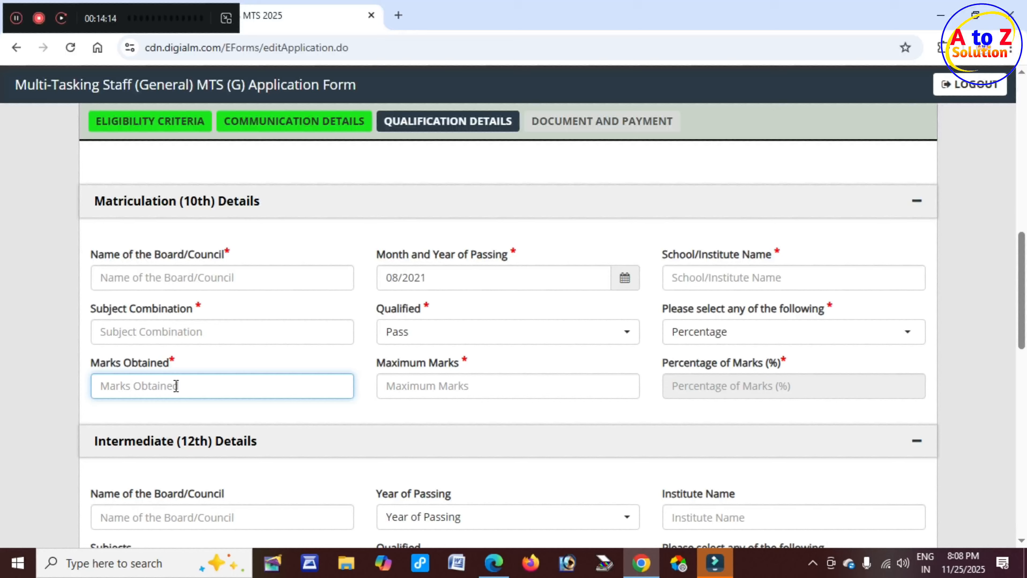
{"action": "type", "text": "360"}
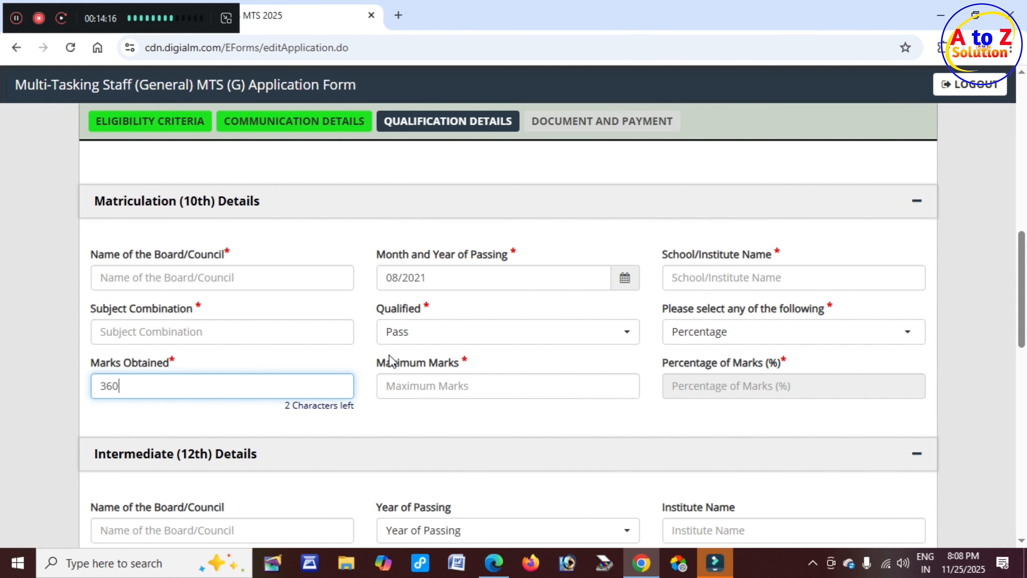
{"action": "left_click_drag", "start_coordinate": [390, 362], "coordinate": [465, 364]}
{"action": "left_click", "coordinate": [449, 387]}
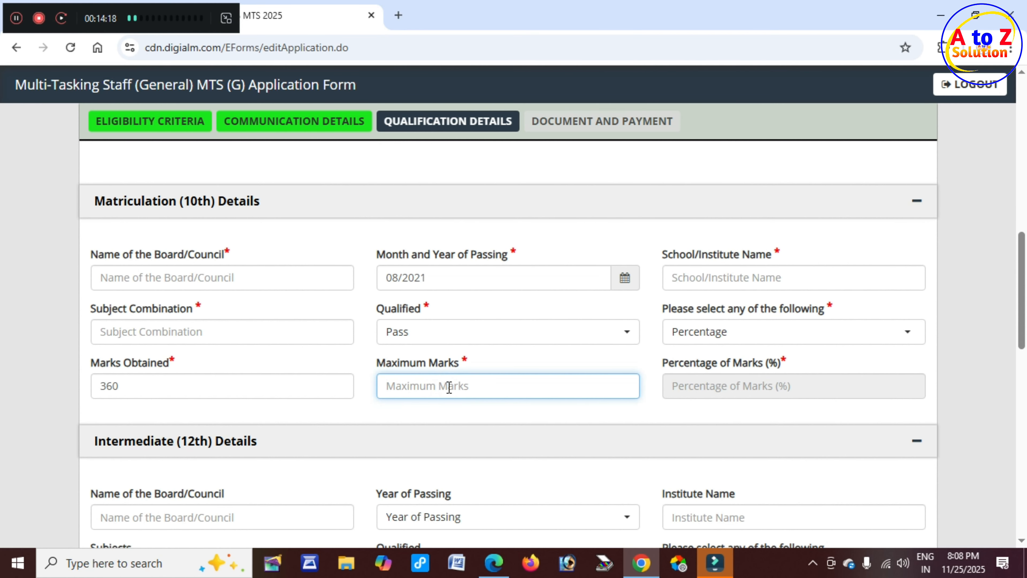
{"action": "type", "text": "500"}
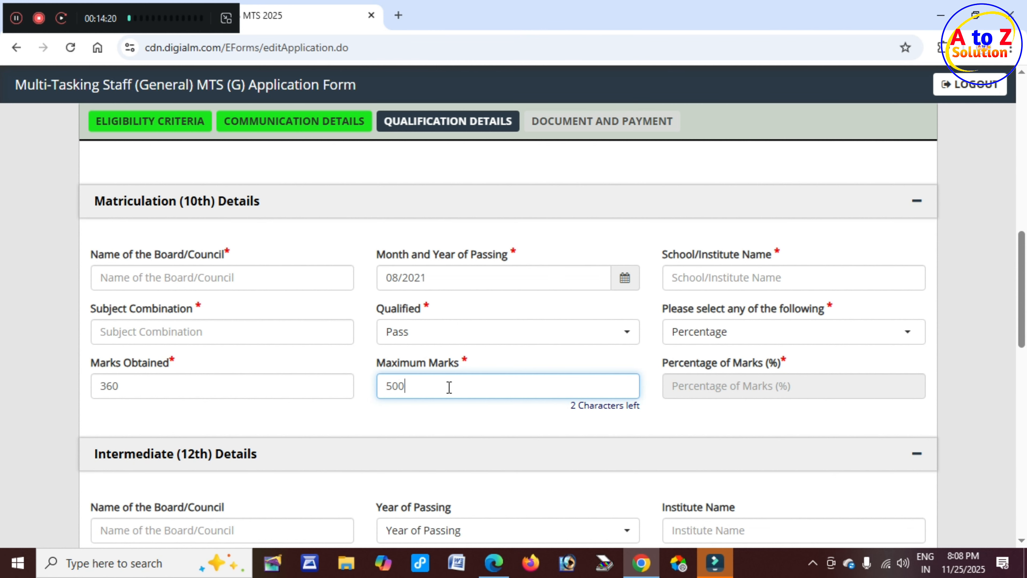
{"action": "left_click", "coordinate": [535, 416]}
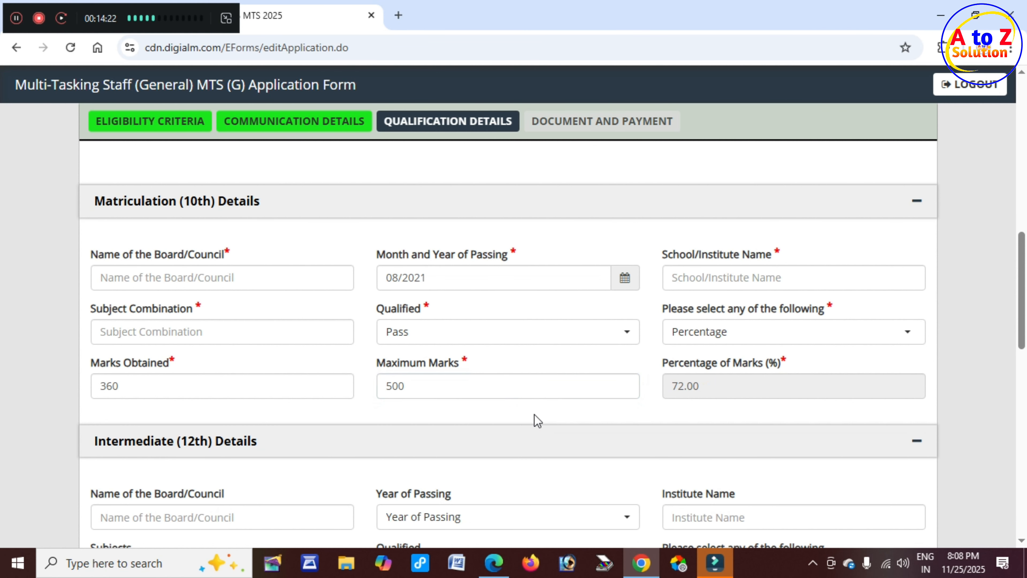
{"action": "left_click_drag", "start_coordinate": [666, 364], "coordinate": [773, 363]}
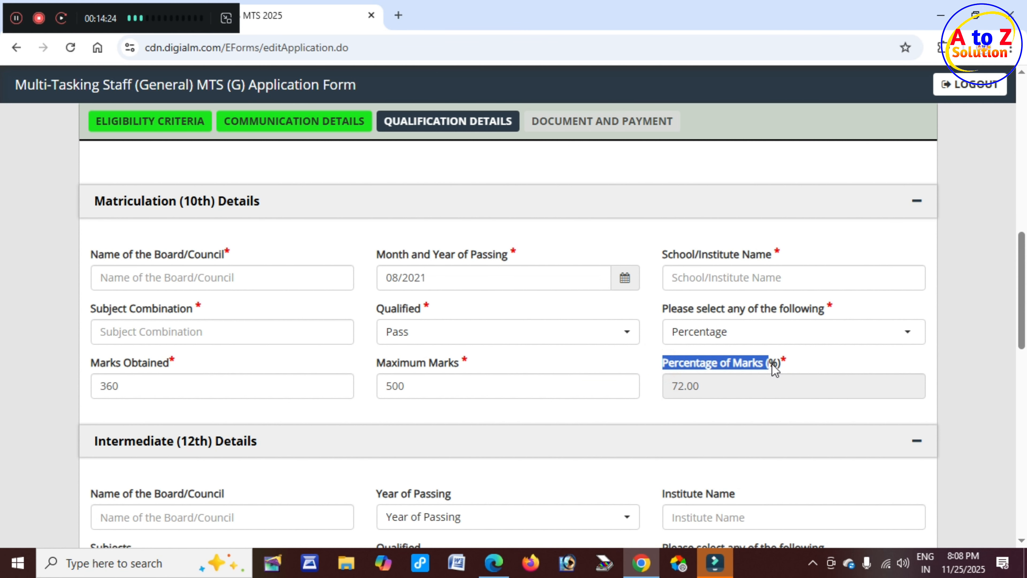
{"action": "scroll", "coordinate": [283, 399], "scroll_direction": "down", "scroll_amount": 3}
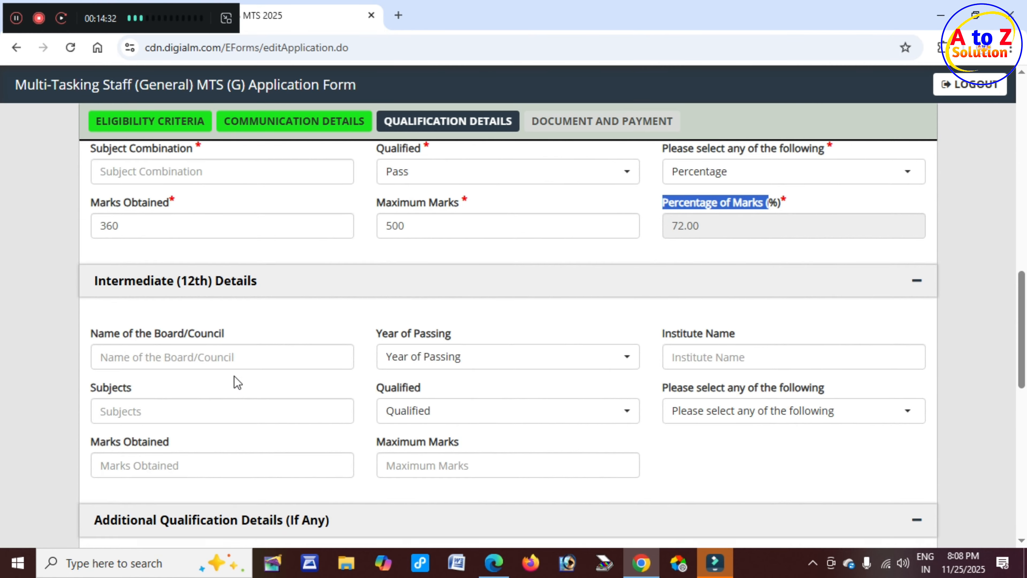
{"action": "scroll", "coordinate": [234, 376], "scroll_direction": "down", "scroll_amount": 3}
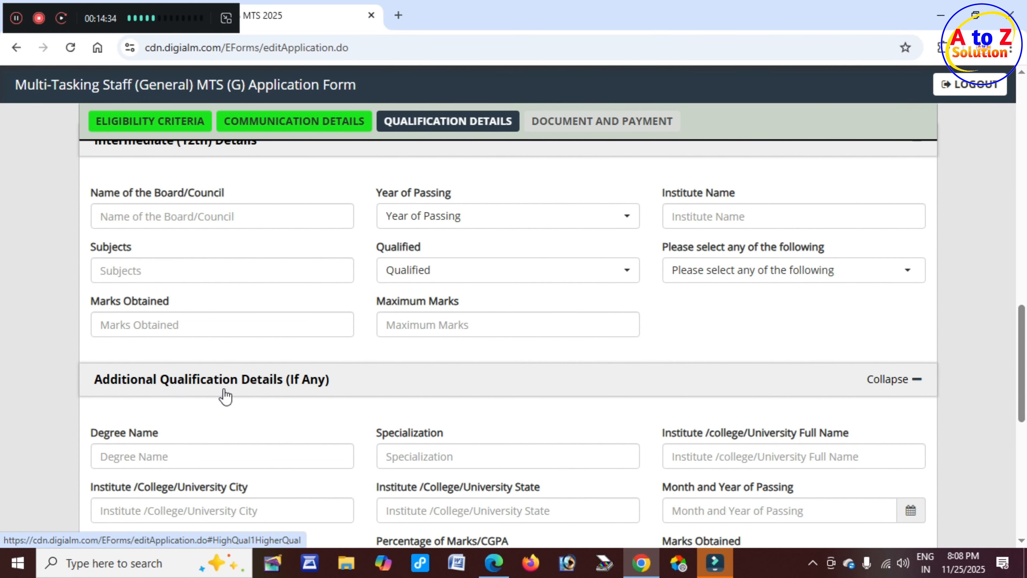
{"action": "scroll", "coordinate": [247, 399], "scroll_direction": "down", "scroll_amount": 3}
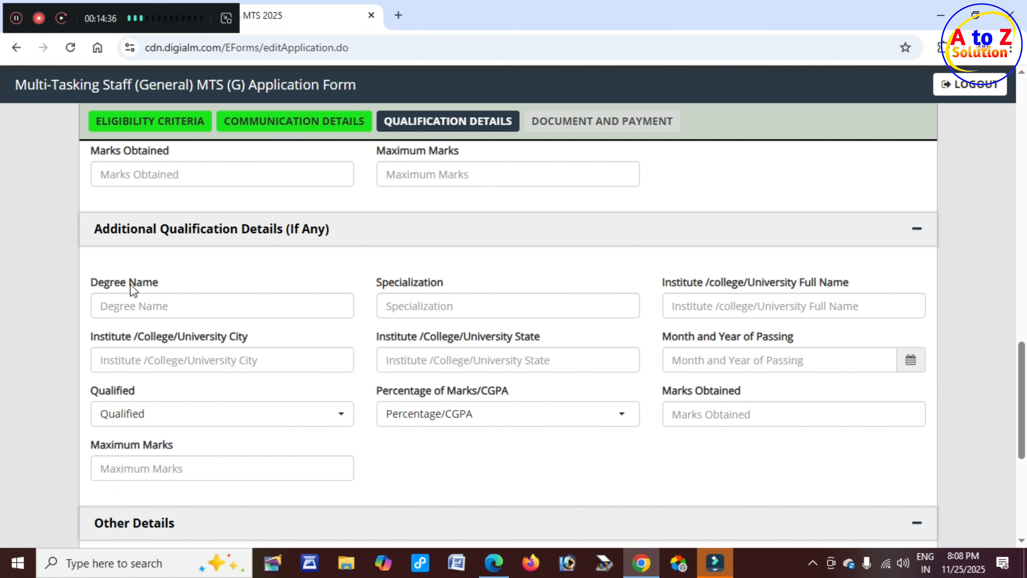
{"action": "left_click_drag", "start_coordinate": [130, 282], "coordinate": [161, 282]}
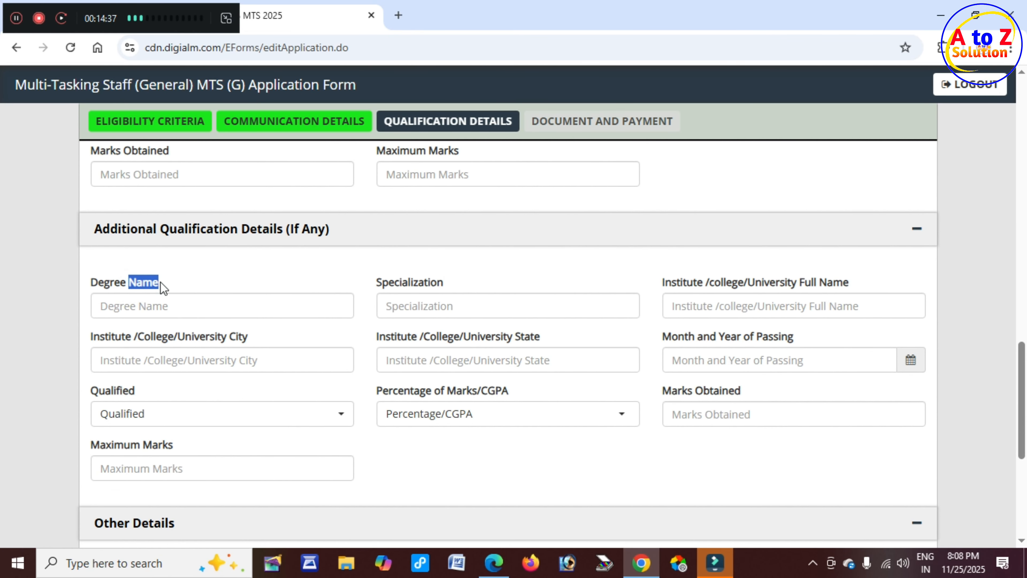
{"action": "left_click", "coordinate": [183, 308]}
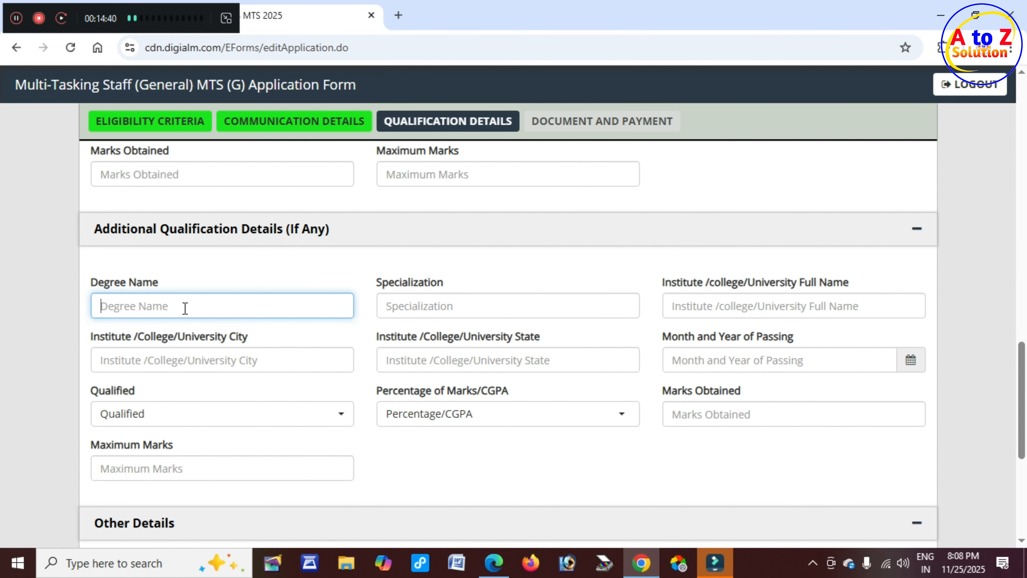
{"action": "scroll", "coordinate": [185, 312], "scroll_direction": "down", "scroll_amount": 5}
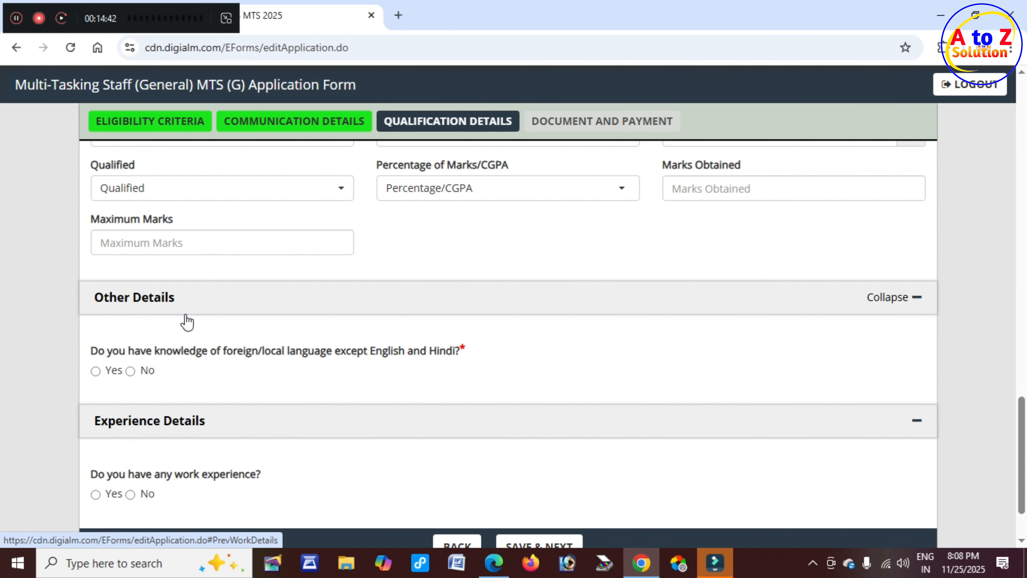
Answer No to knowing a foreign or local language besides English and Hindi.
{"action": "left_click", "coordinate": [97, 353]}
{"action": "left_click_drag", "start_coordinate": [138, 354], "coordinate": [204, 355]}
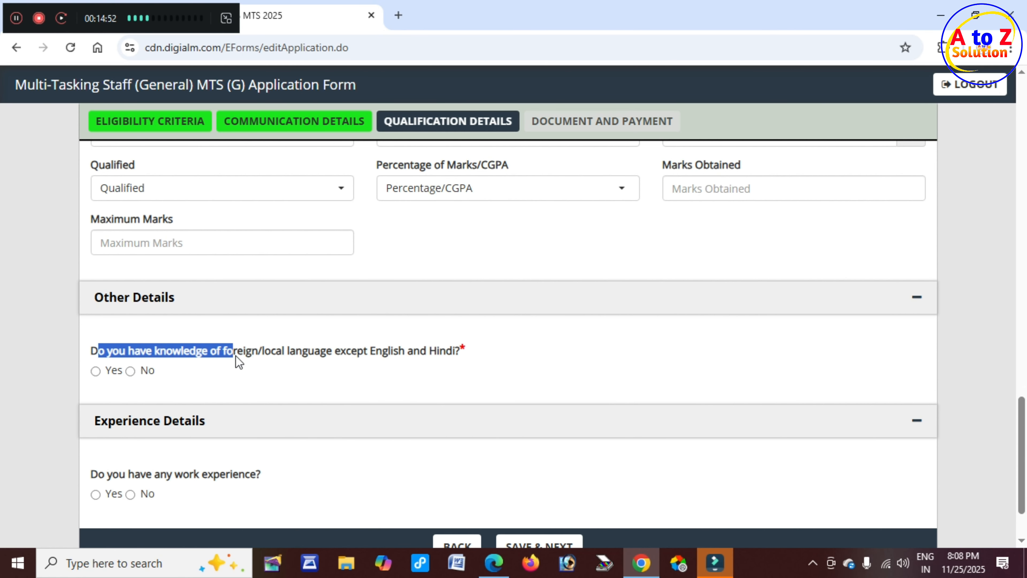
{"action": "left_click_drag", "start_coordinate": [278, 355], "coordinate": [312, 356]}
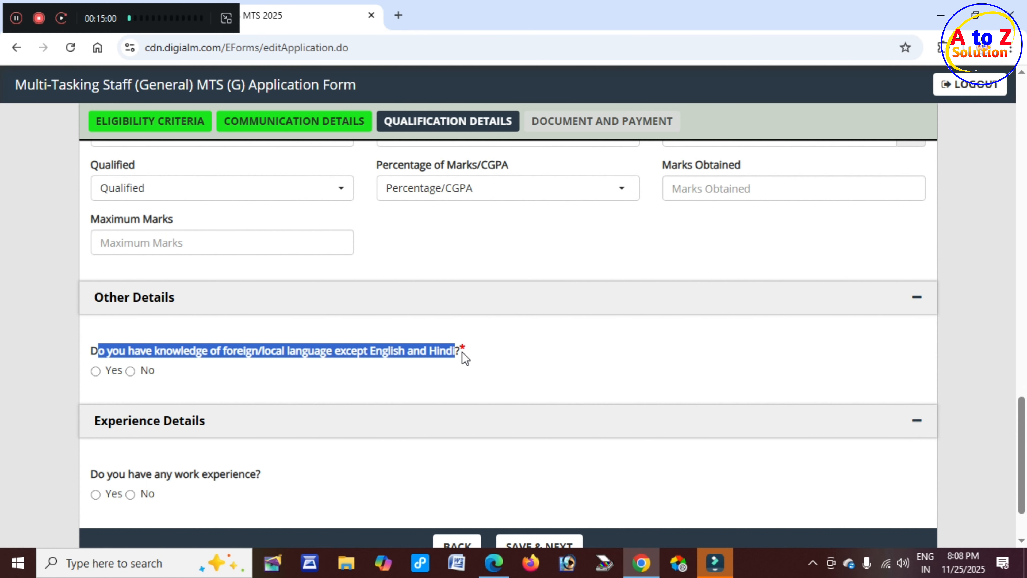
{"action": "left_click", "coordinate": [95, 371]}
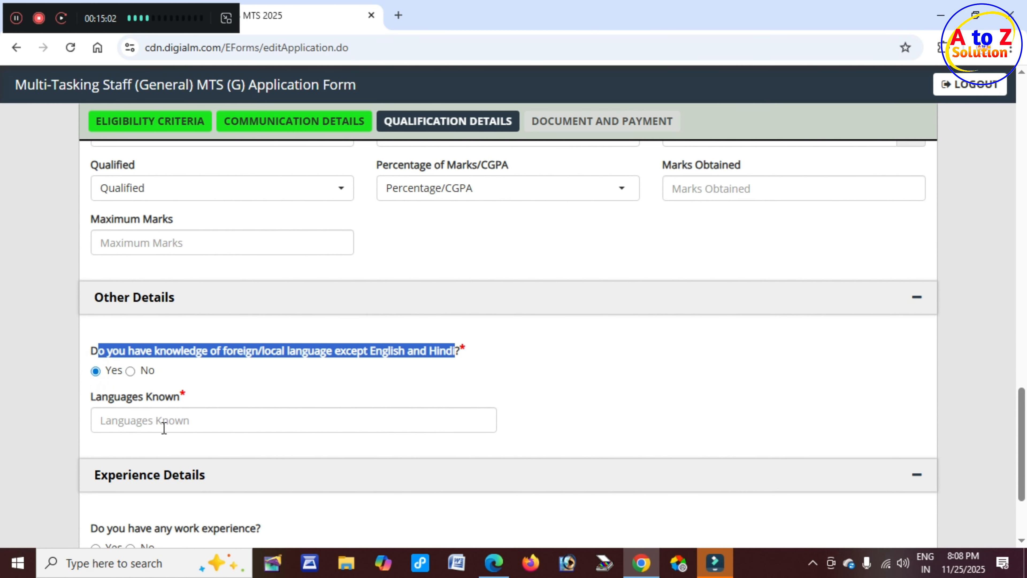
{"action": "left_click", "coordinate": [165, 423]}
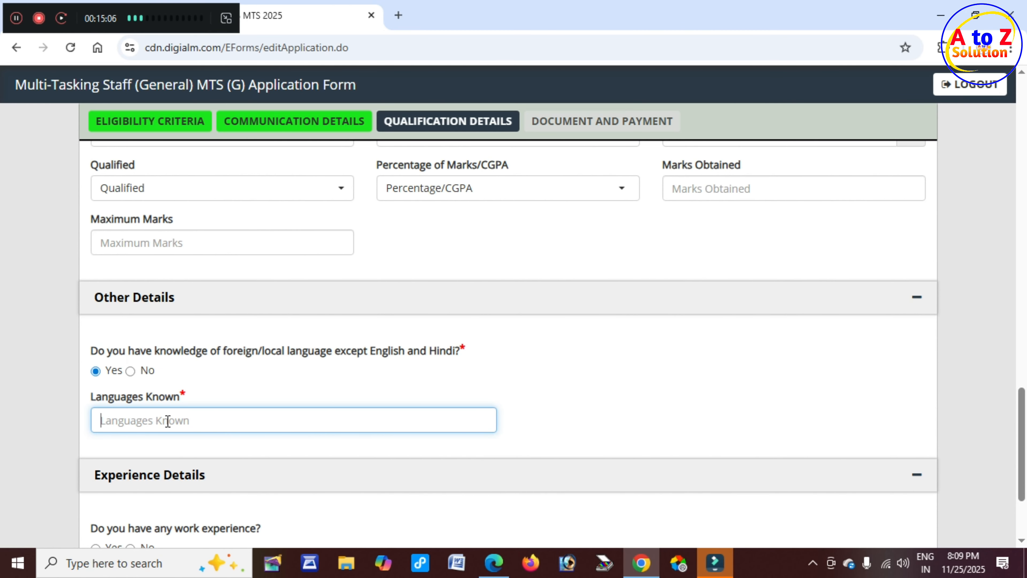
{"action": "left_click", "coordinate": [130, 371]}
{"action": "scroll", "coordinate": [178, 433], "scroll_direction": "down", "scroll_amount": 2}
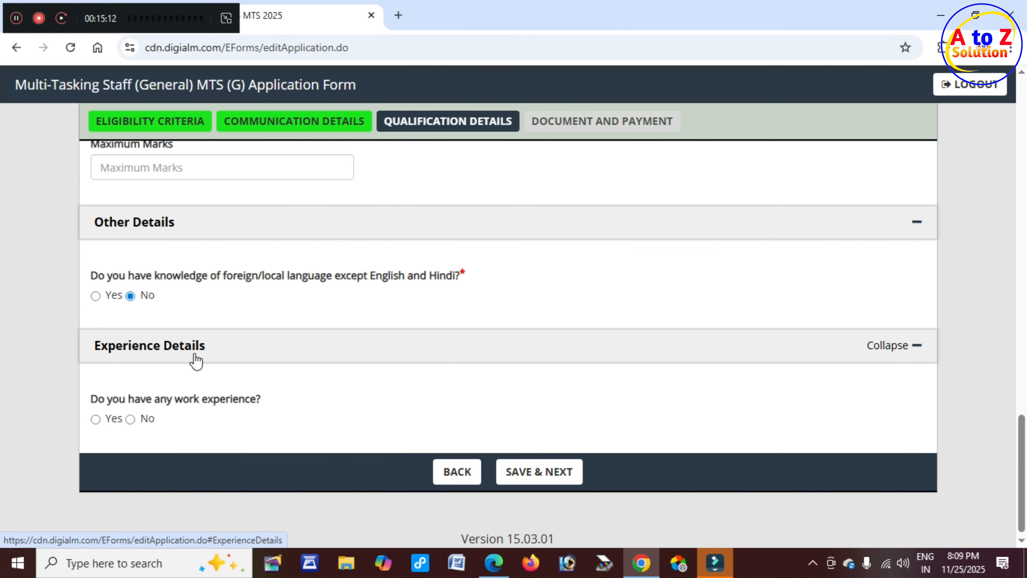
Answer No to the work experience question.
{"action": "left_click", "coordinate": [95, 419]}
{"action": "scroll", "coordinate": [315, 509], "scroll_direction": "down", "scroll_amount": 3}
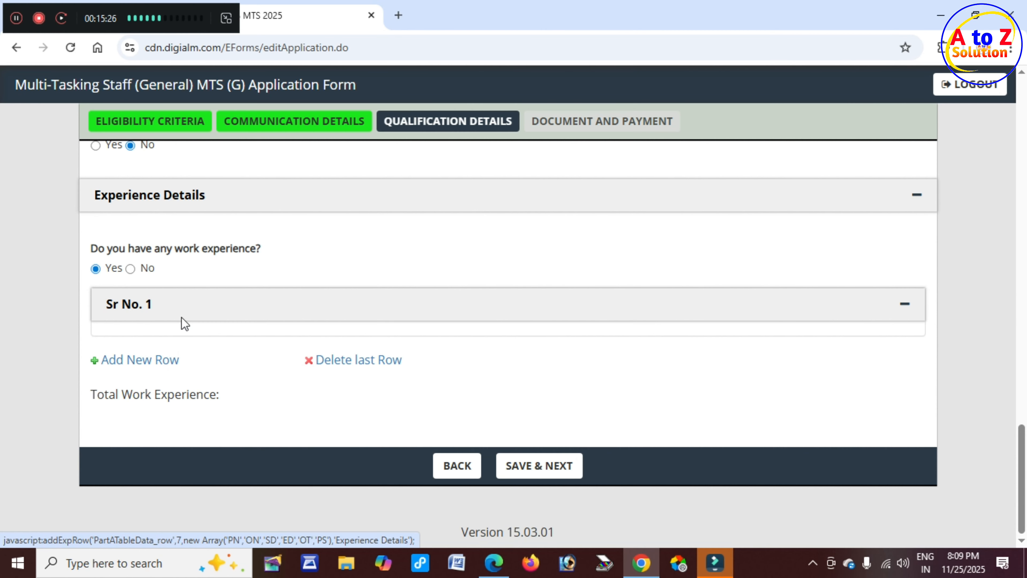
{"action": "left_click", "coordinate": [131, 269]}
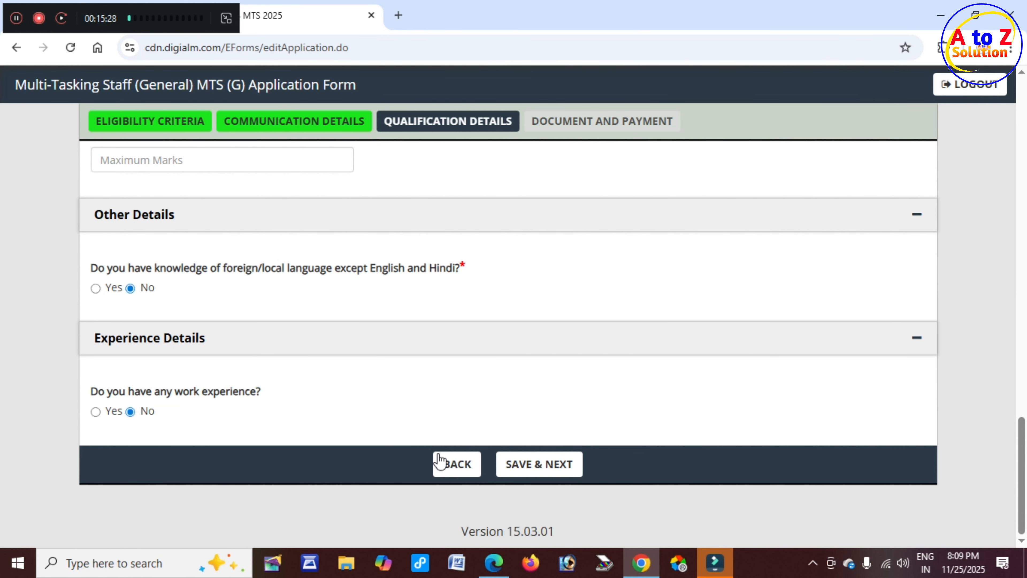
Save the qualification details and dismiss the Data Saved Successfully alert.
{"action": "left_click", "coordinate": [530, 465]}
{"action": "left_click_drag", "start_coordinate": [393, 110], "coordinate": [467, 109]}
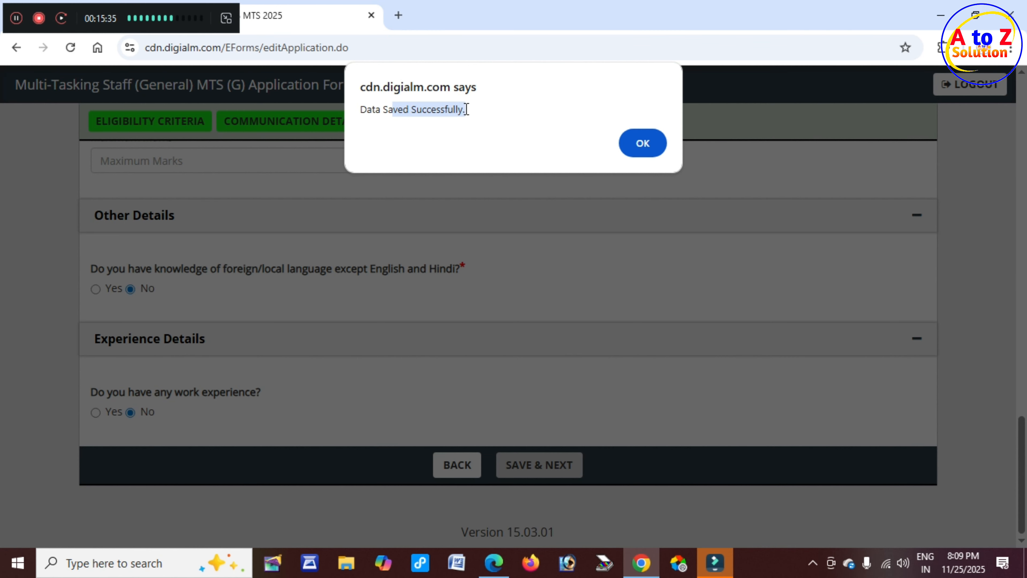
{"action": "left_click", "coordinate": [650, 148]}
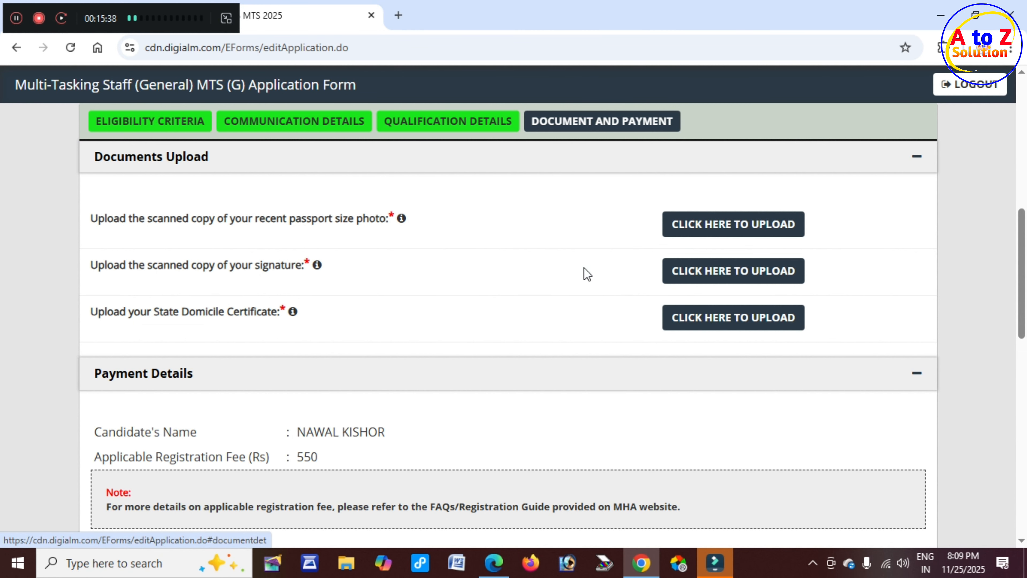
{"action": "scroll", "coordinate": [582, 273], "scroll_direction": "up", "scroll_amount": 1}
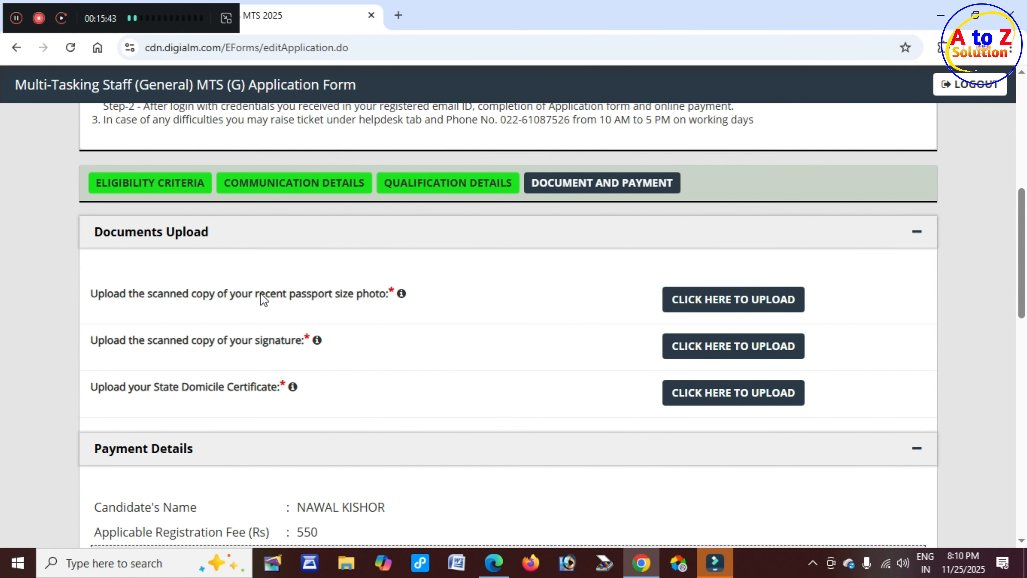
{"action": "left_click_drag", "start_coordinate": [258, 292], "coordinate": [388, 294]}
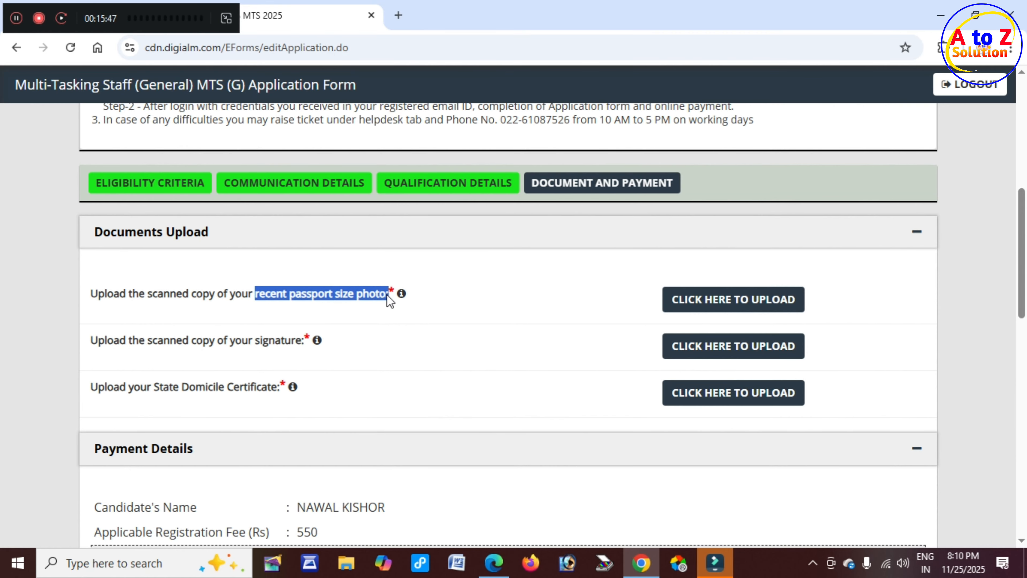
{"action": "double_click", "coordinate": [202, 340]}
{"action": "left_click_drag", "start_coordinate": [224, 341], "coordinate": [305, 342]}
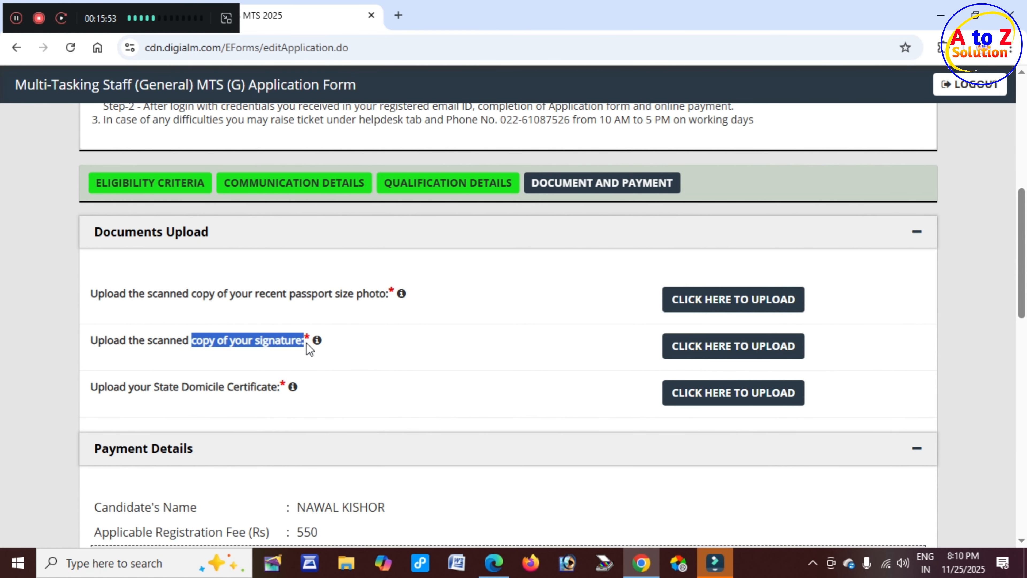
{"action": "left_click_drag", "start_coordinate": [174, 386], "coordinate": [264, 392]}
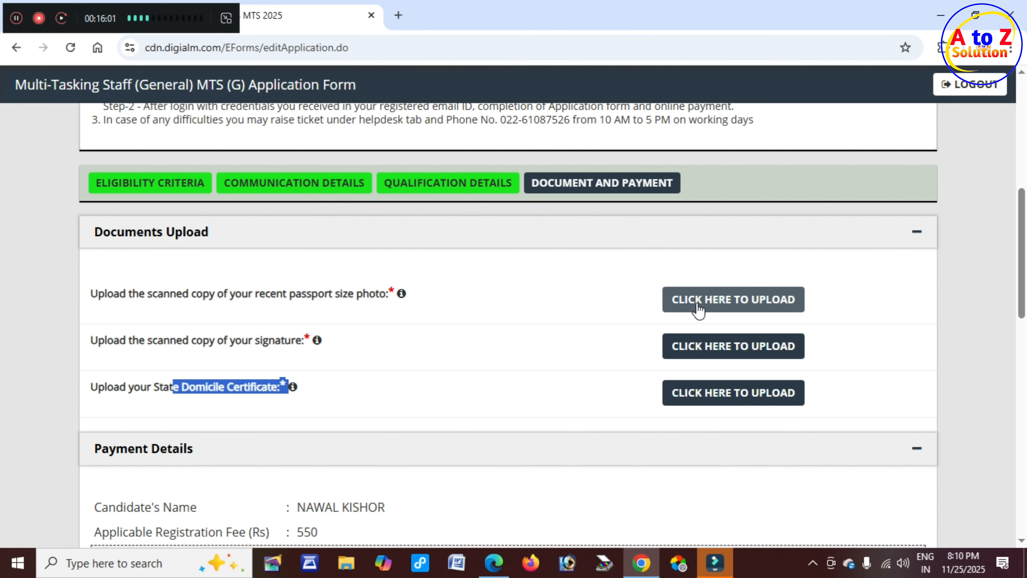
Upload P.jpg as the passport photo (white background, 100–200 KB).
{"action": "left_click", "coordinate": [723, 308]}
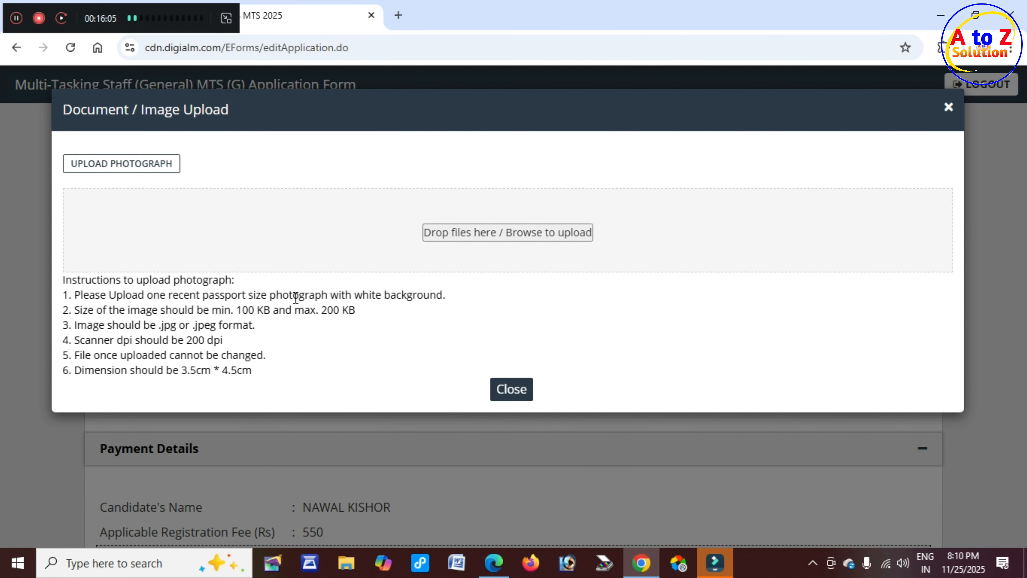
{"action": "left_click_drag", "start_coordinate": [300, 295], "coordinate": [447, 295]}
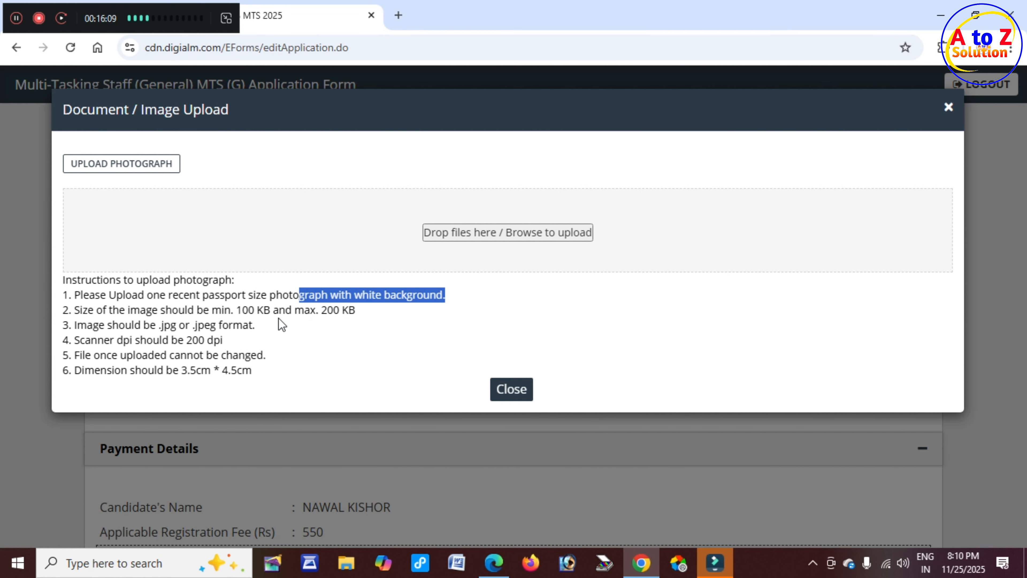
{"action": "left_click_drag", "start_coordinate": [234, 310], "coordinate": [355, 315]}
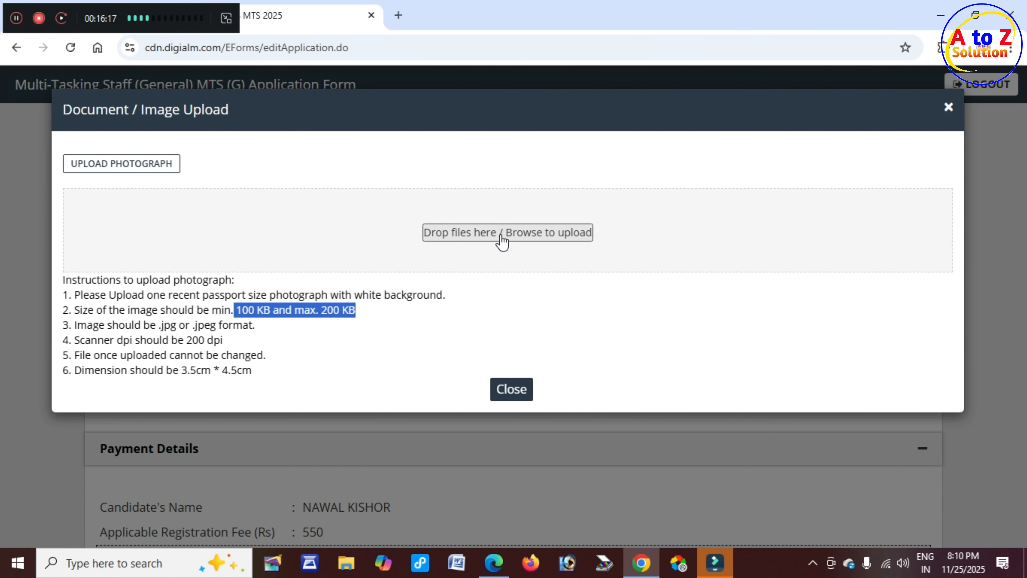
{"action": "left_click", "coordinate": [512, 234]}
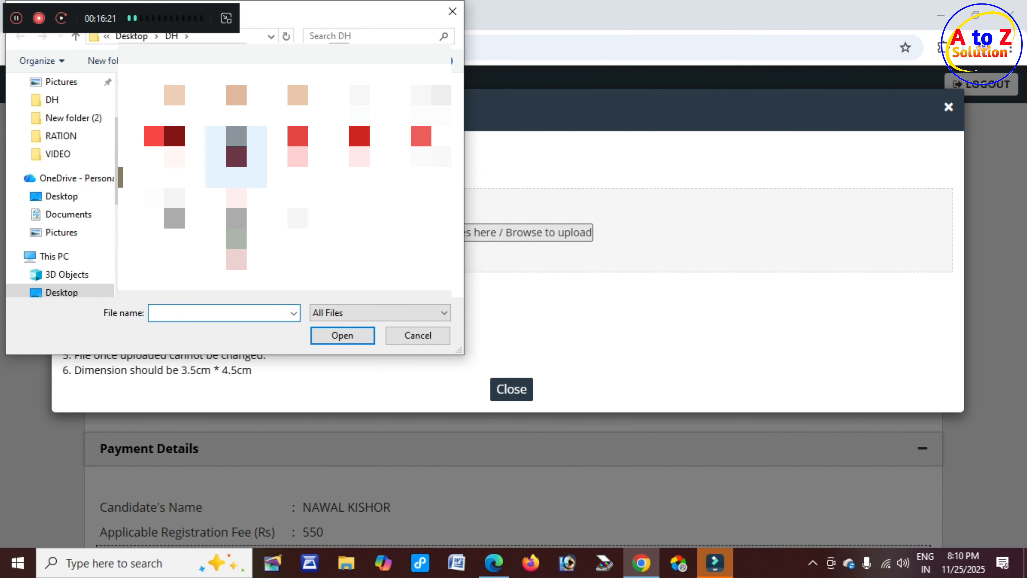
{"action": "left_click", "coordinate": [237, 156]}
{"action": "left_click", "coordinate": [344, 336]}
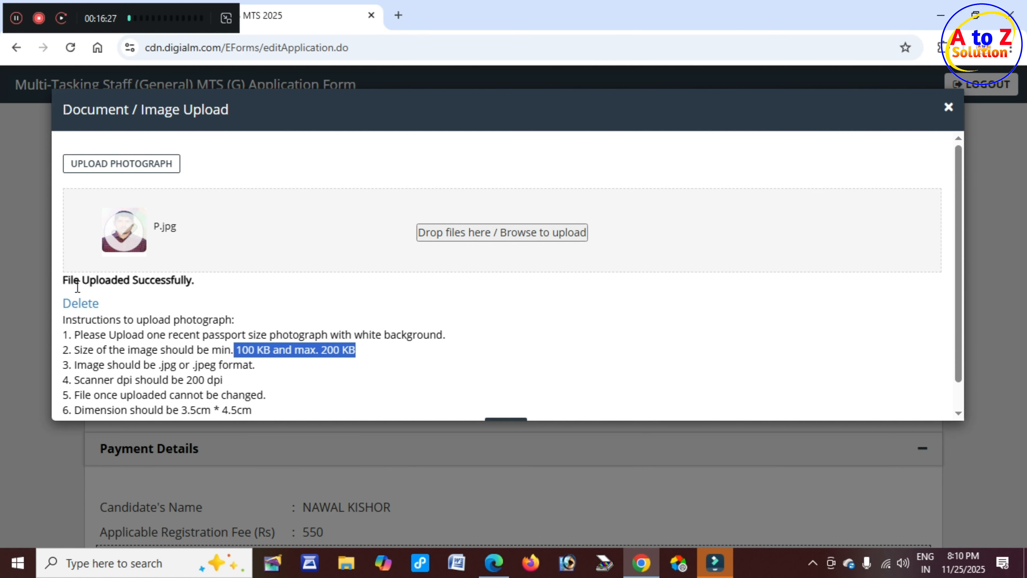
{"action": "left_click_drag", "start_coordinate": [63, 283], "coordinate": [199, 291]}
{"action": "scroll", "coordinate": [511, 395], "scroll_direction": "down", "scroll_amount": 2}
{"action": "left_click", "coordinate": [509, 397]}
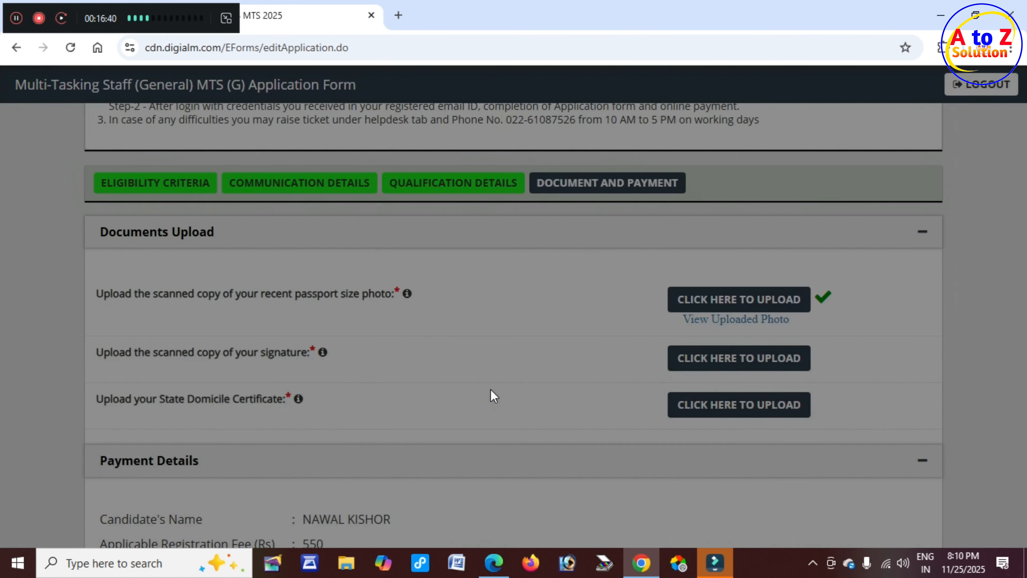
{"action": "left_click_drag", "start_coordinate": [192, 354], "coordinate": [286, 358]}
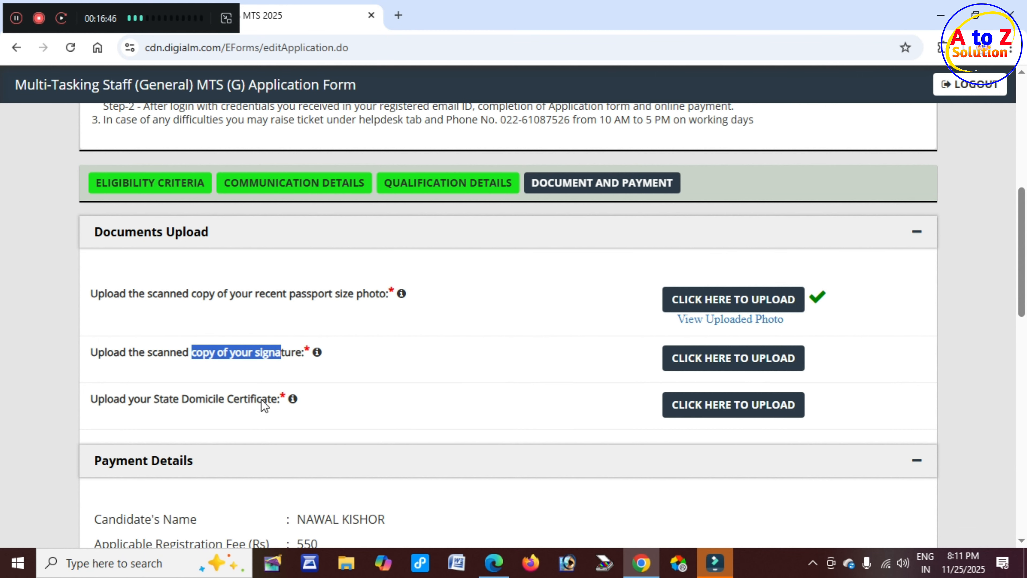
Upload H.pdf as the State Domicile Certificate (PDF, 100KB–1MB).
{"action": "left_click", "coordinate": [729, 412]}
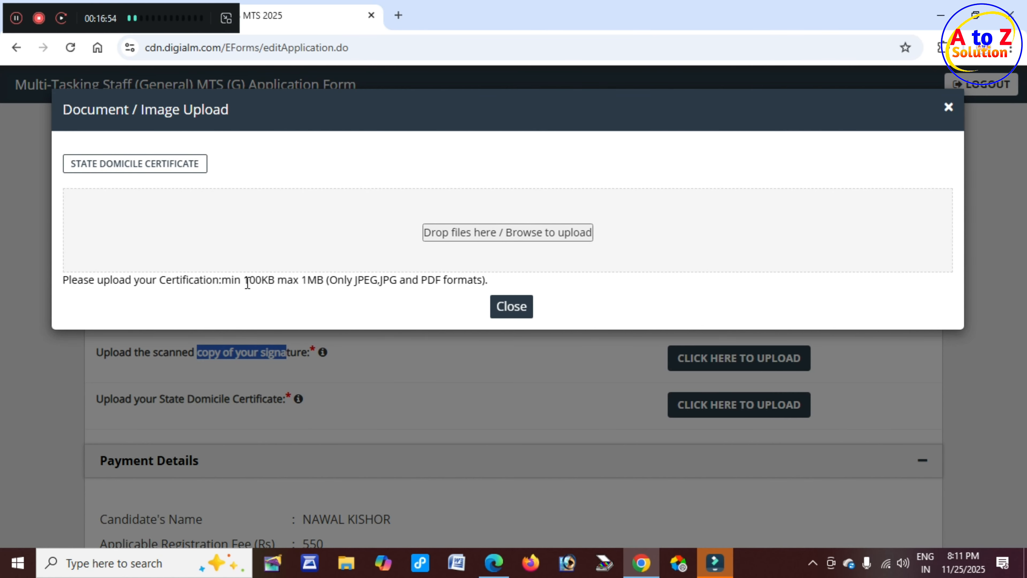
{"action": "left_click_drag", "start_coordinate": [421, 280], "coordinate": [471, 279]}
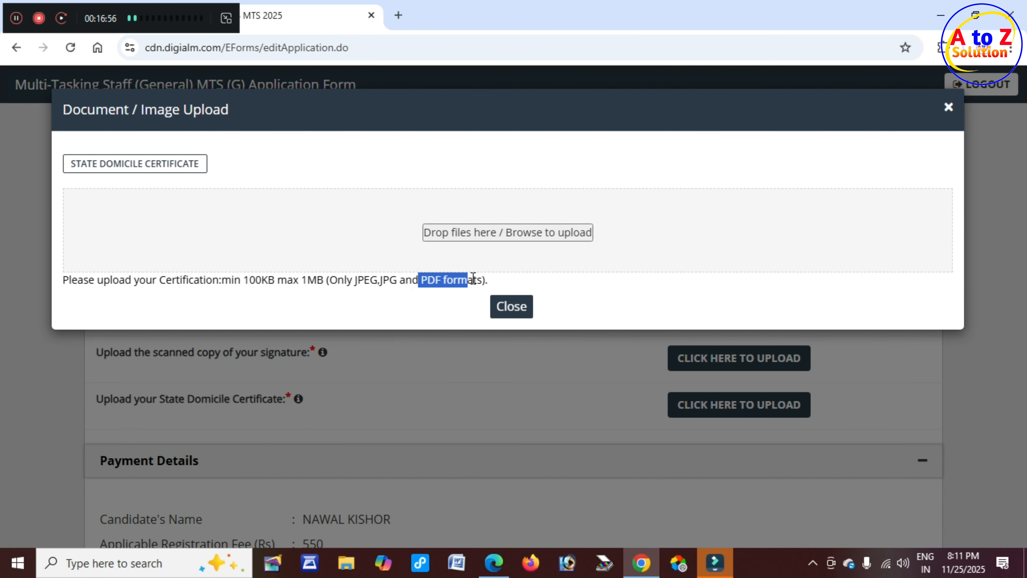
{"action": "left_click_drag", "start_coordinate": [244, 280], "coordinate": [330, 285]}
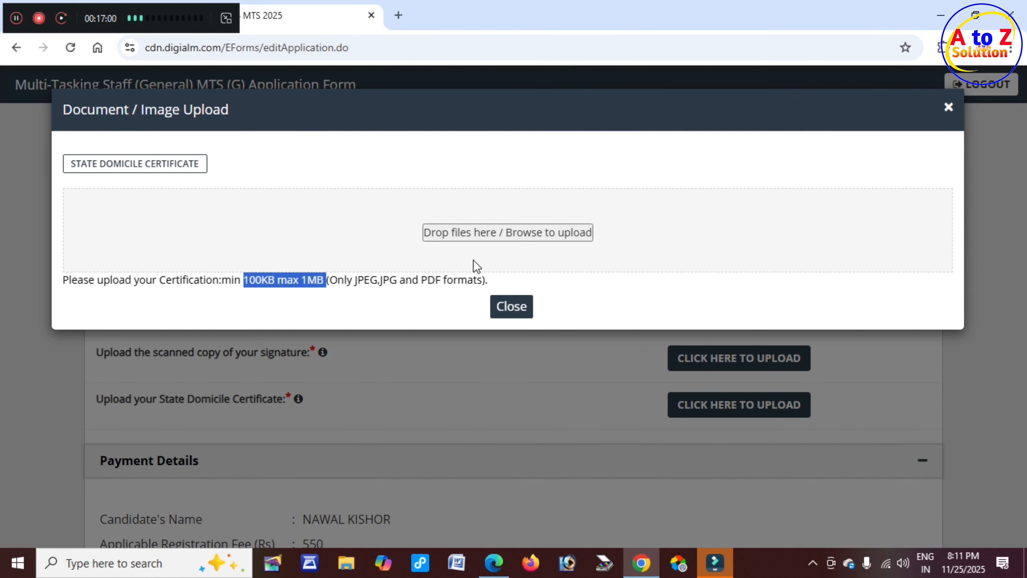
{"action": "left_click", "coordinate": [494, 232]}
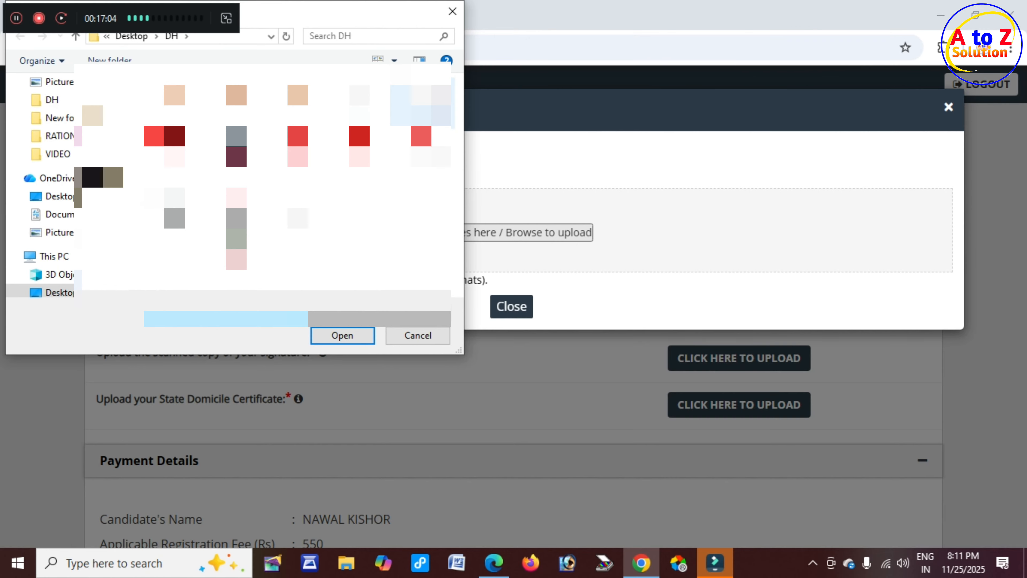
{"action": "left_click", "coordinate": [429, 105]}
{"action": "left_click", "coordinate": [340, 335]}
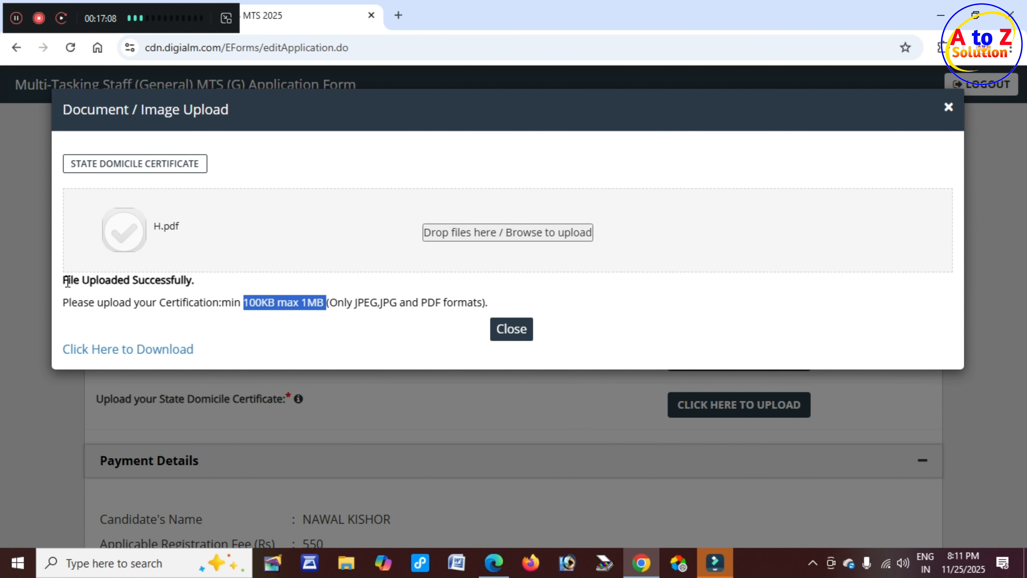
{"action": "left_click_drag", "start_coordinate": [68, 280], "coordinate": [206, 284]}
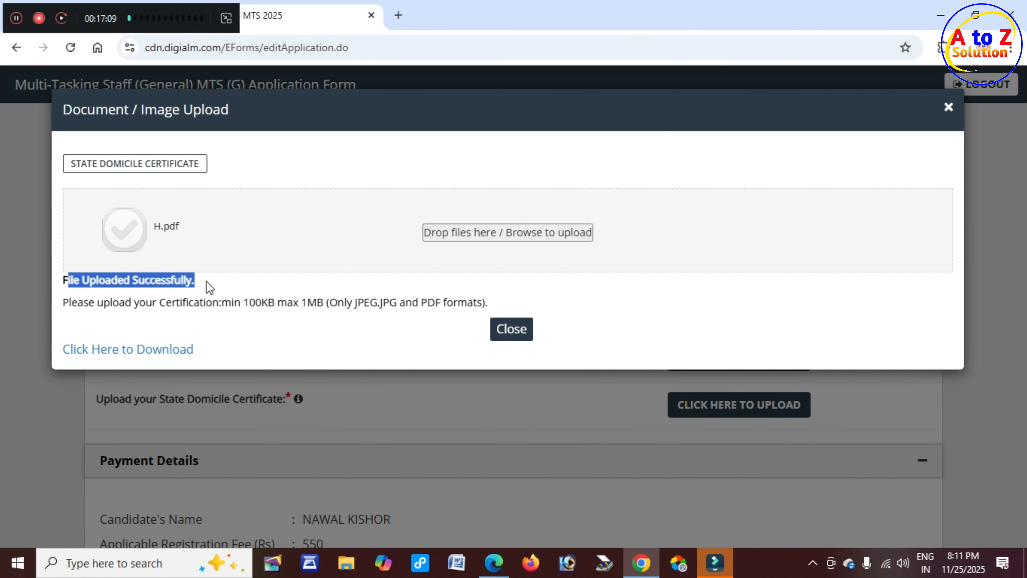
{"action": "left_click", "coordinate": [522, 342]}
Select Online as the payment mode.
{"action": "scroll", "coordinate": [287, 337], "scroll_direction": "down", "scroll_amount": 5}
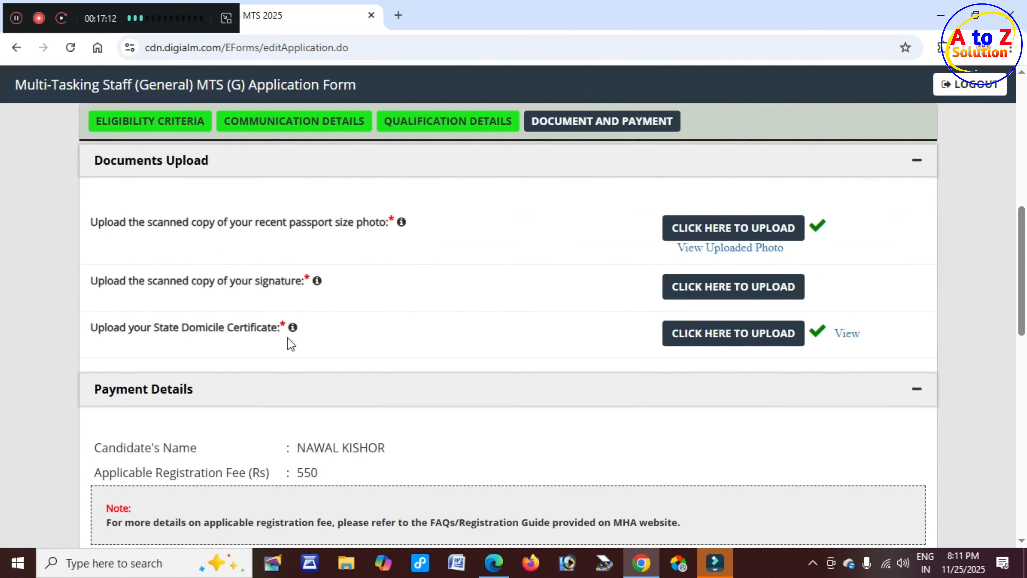
{"action": "scroll", "coordinate": [286, 343], "scroll_direction": "down", "scroll_amount": 1}
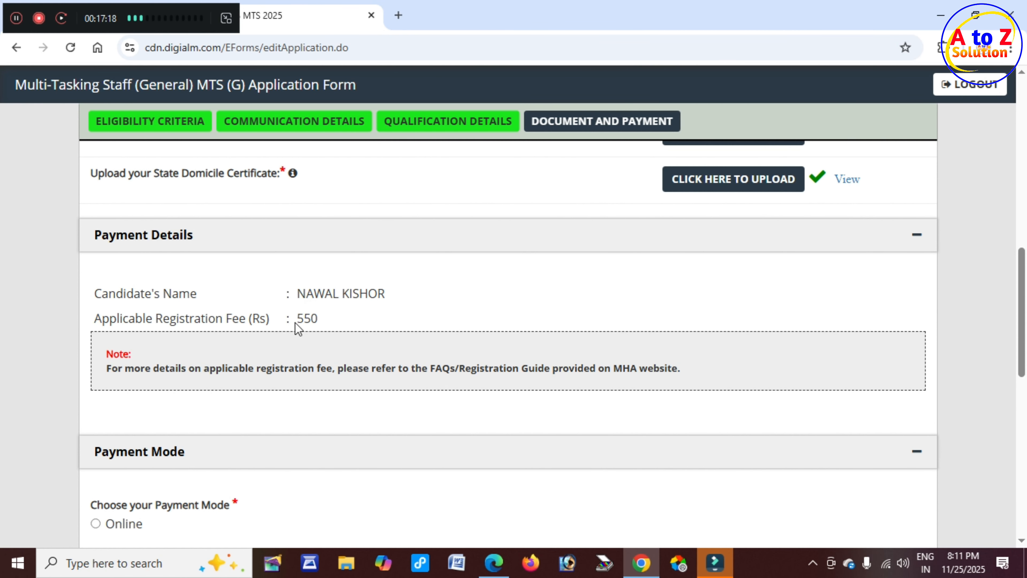
{"action": "left_click_drag", "start_coordinate": [298, 322], "coordinate": [328, 323]}
{"action": "scroll", "coordinate": [109, 316], "scroll_direction": "down", "scroll_amount": 4}
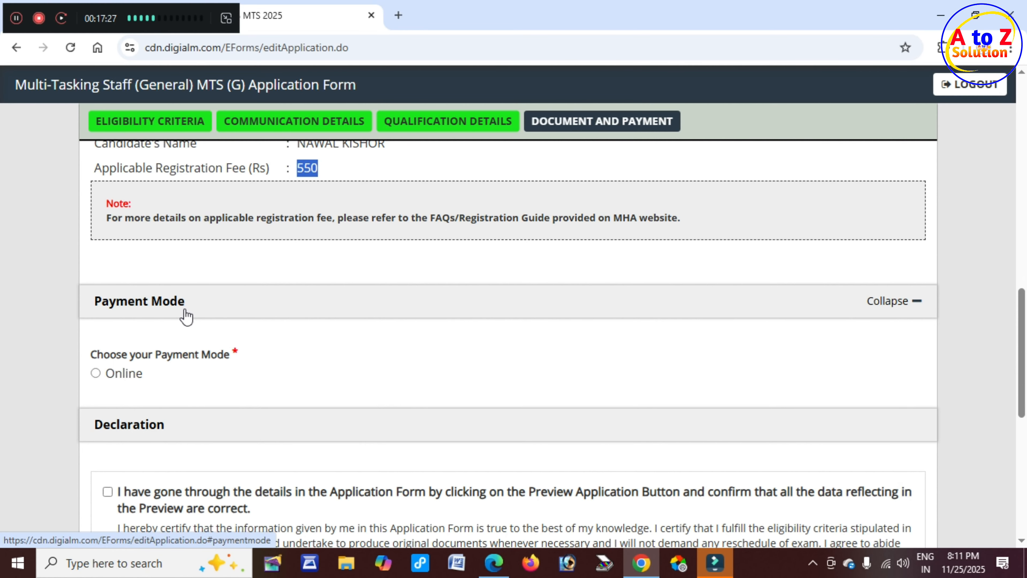
{"action": "left_click", "coordinate": [95, 373]}
Tick the Employment Notification, certificates possession and I Agree declarations.
{"action": "scroll", "coordinate": [129, 375], "scroll_direction": "down", "scroll_amount": 2}
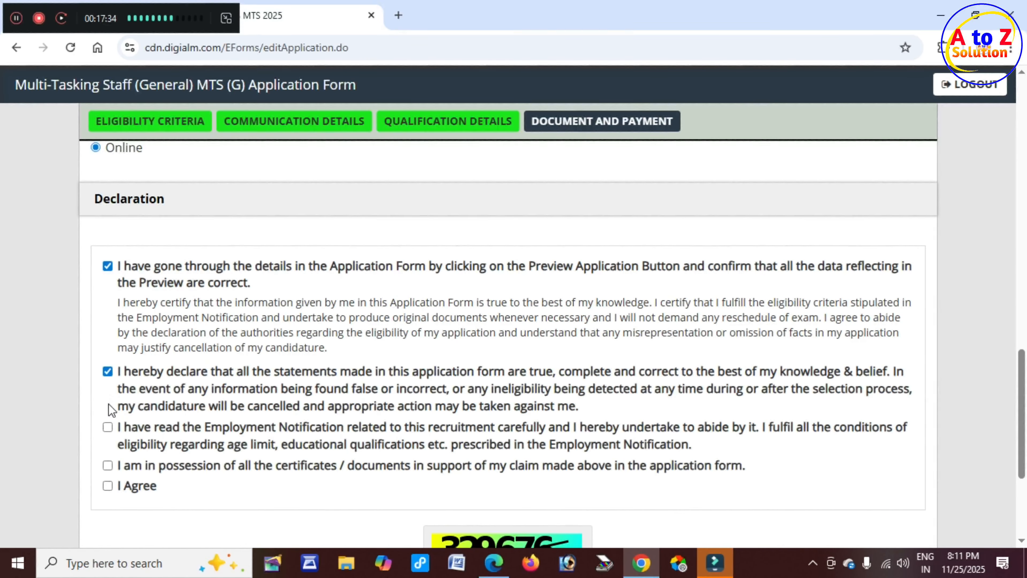
{"action": "left_click", "coordinate": [107, 427]}
{"action": "left_click", "coordinate": [107, 465]}
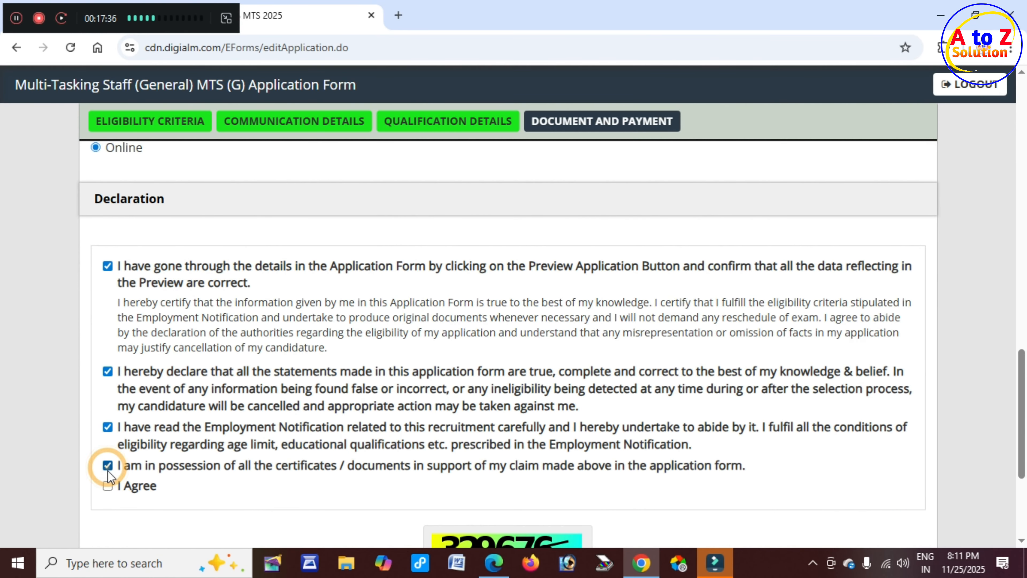
{"action": "left_click", "coordinate": [107, 486]}
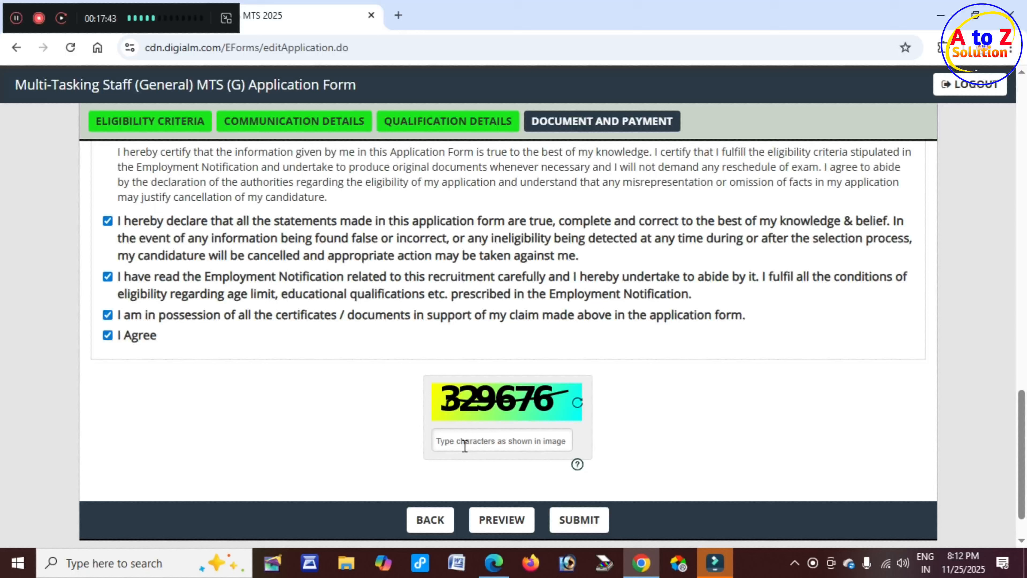
{"action": "left_click", "coordinate": [461, 441]}
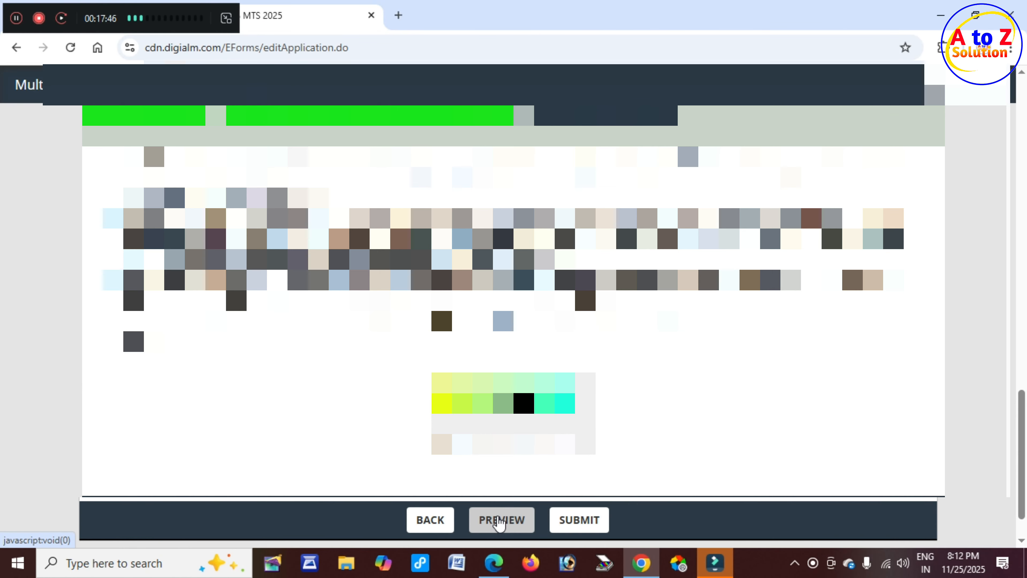
{"action": "left_click", "coordinate": [501, 520]}
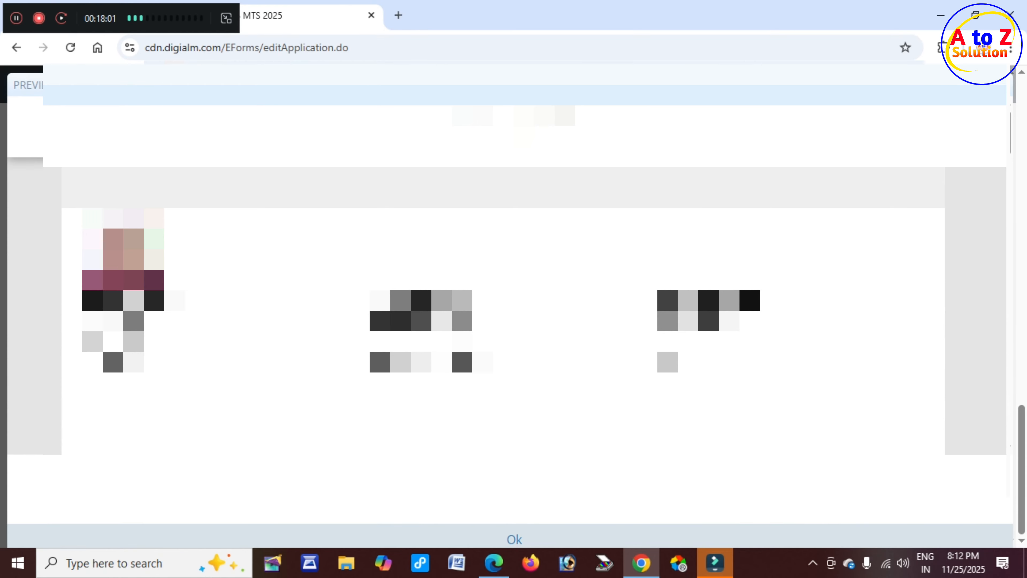
{"action": "scroll", "coordinate": [503, 279], "scroll_direction": "down", "scroll_amount": 15}
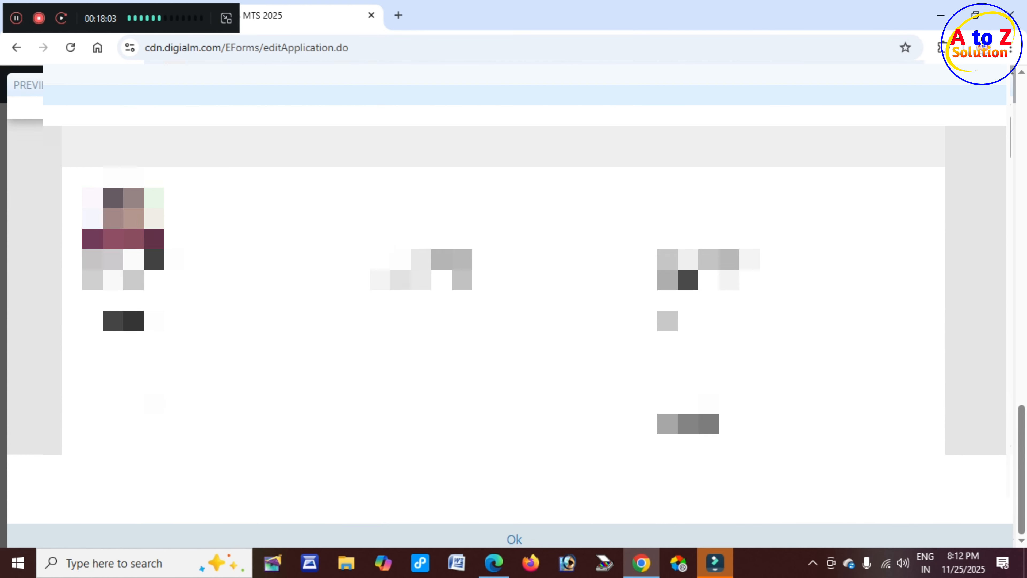
{"action": "scroll", "coordinate": [504, 279], "scroll_direction": "down", "scroll_amount": 15}
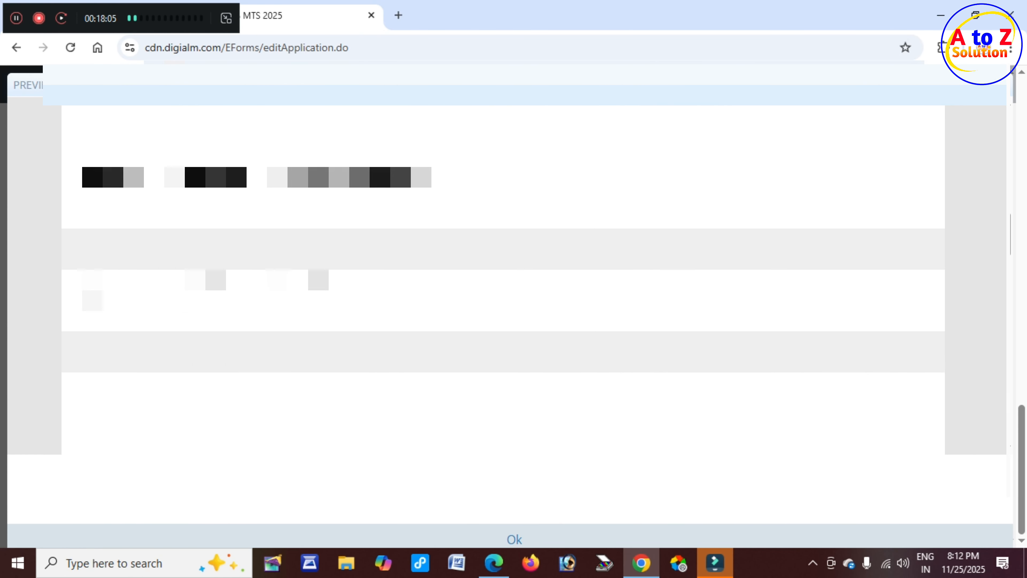
{"action": "scroll", "coordinate": [503, 279], "scroll_direction": "down", "scroll_amount": 10}
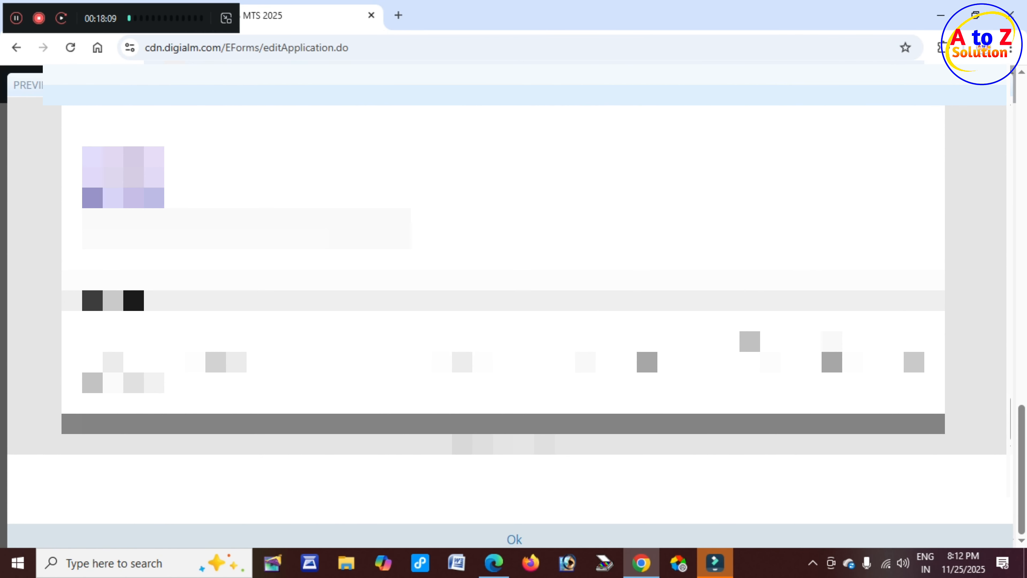
{"action": "left_click", "coordinate": [514, 540]}
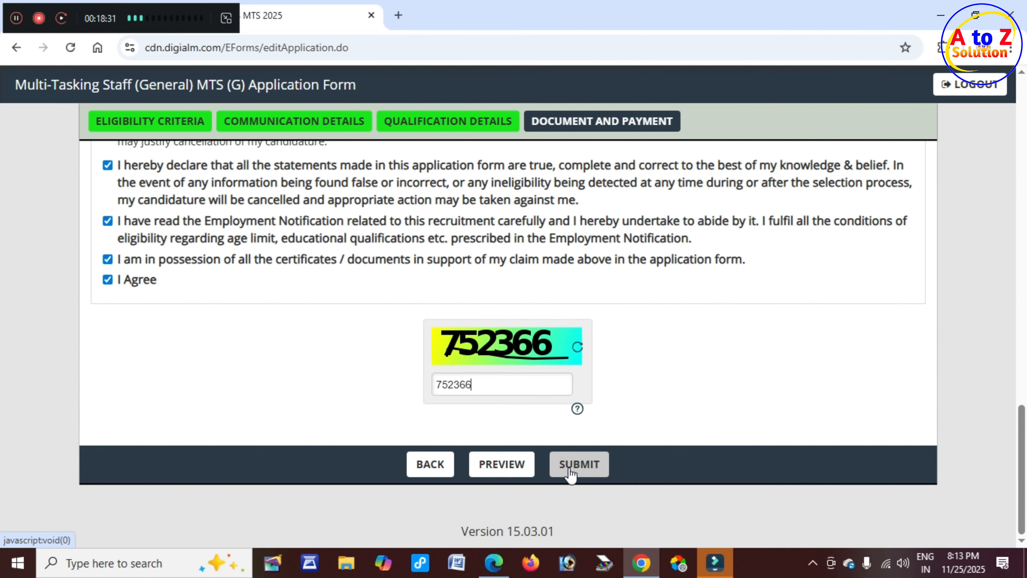
Submit the application and accept the Instructions terms to reach SBIePay.
{"action": "left_click", "coordinate": [579, 466]}
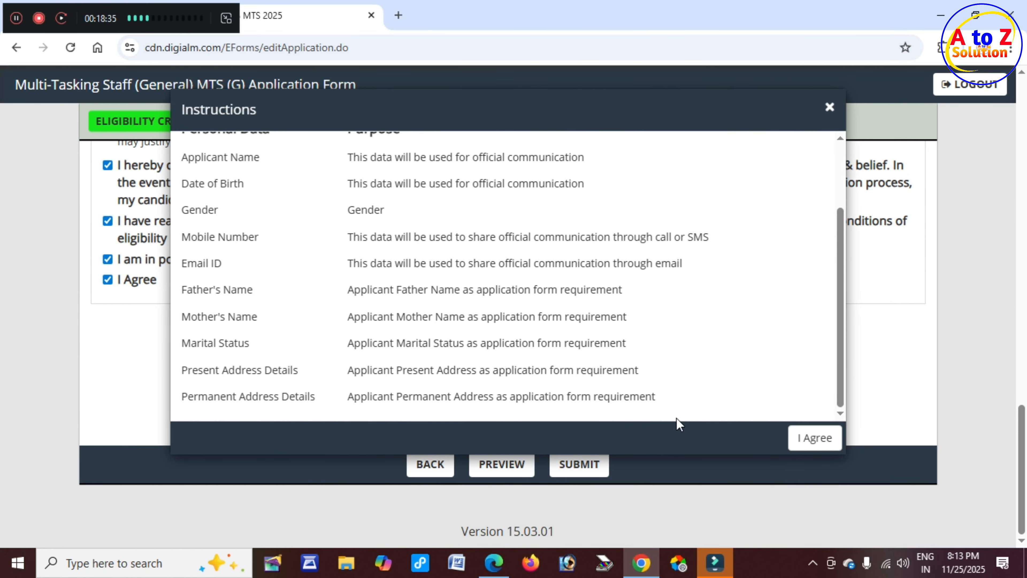
{"action": "left_click", "coordinate": [816, 442]}
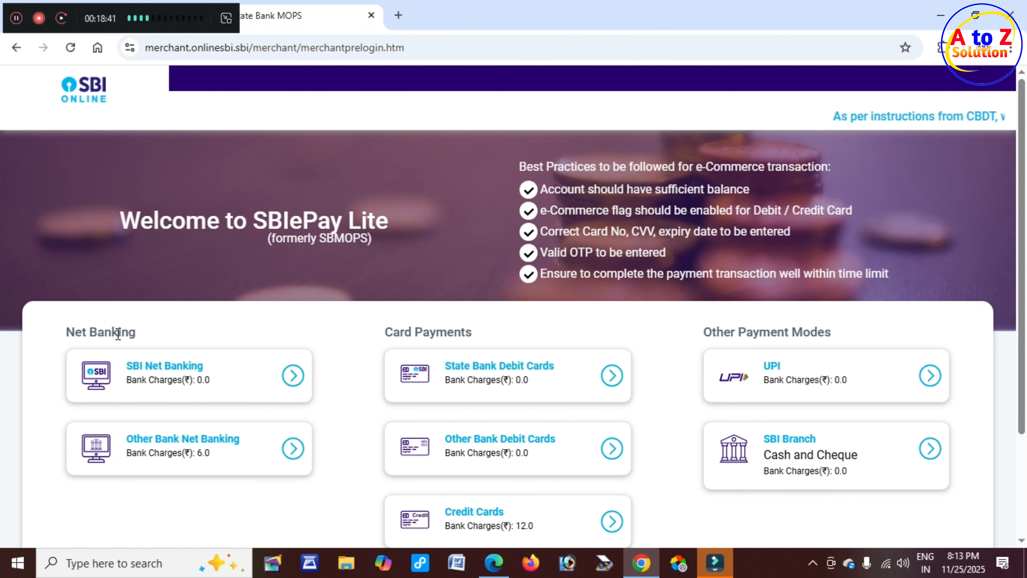
{"action": "left_click_drag", "start_coordinate": [68, 334], "coordinate": [140, 338]}
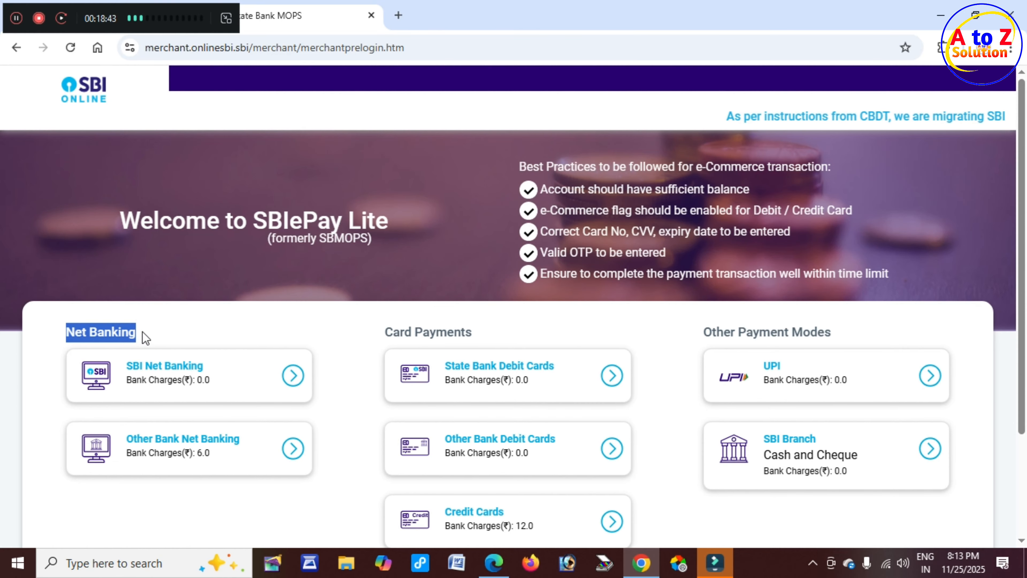
{"action": "left_click_drag", "start_coordinate": [404, 332], "coordinate": [461, 334]}
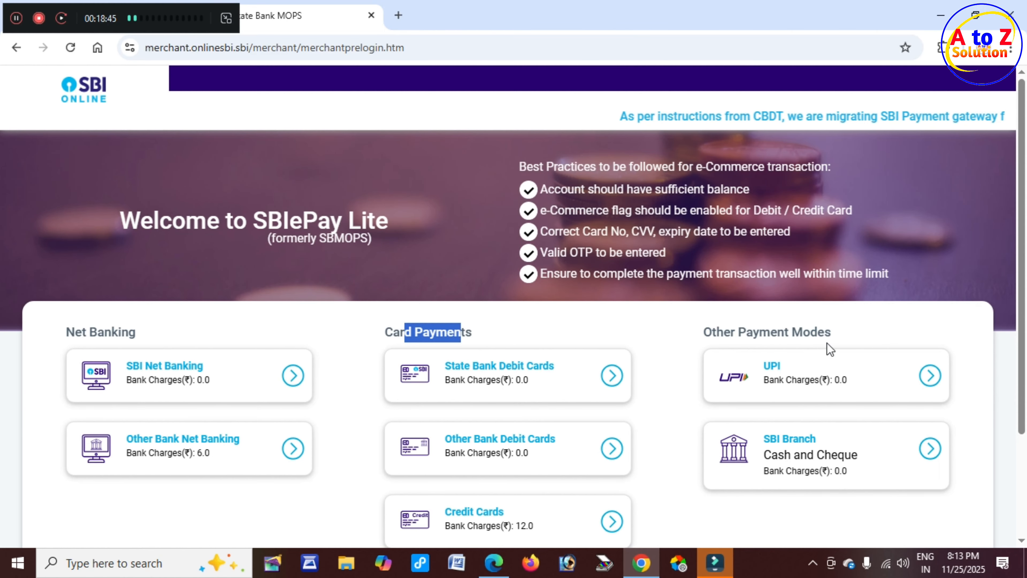
{"action": "left_click_drag", "start_coordinate": [730, 325], "coordinate": [848, 330]}
{"action": "left_click", "coordinate": [844, 330]}
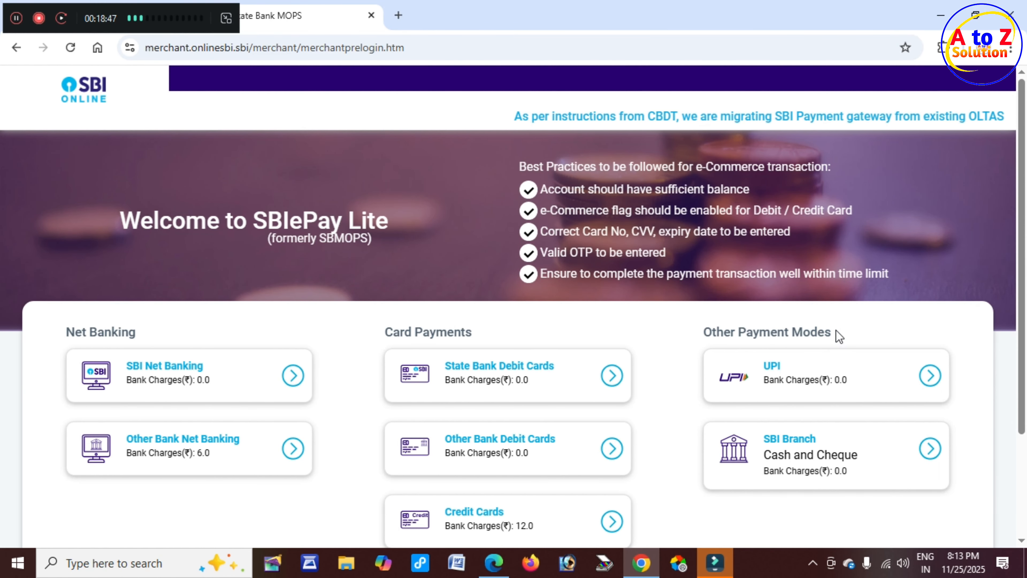
{"action": "scroll", "coordinate": [607, 335], "scroll_direction": "down", "scroll_amount": 2}
{"action": "scroll", "coordinate": [587, 334], "scroll_direction": "down", "scroll_amount": 1}
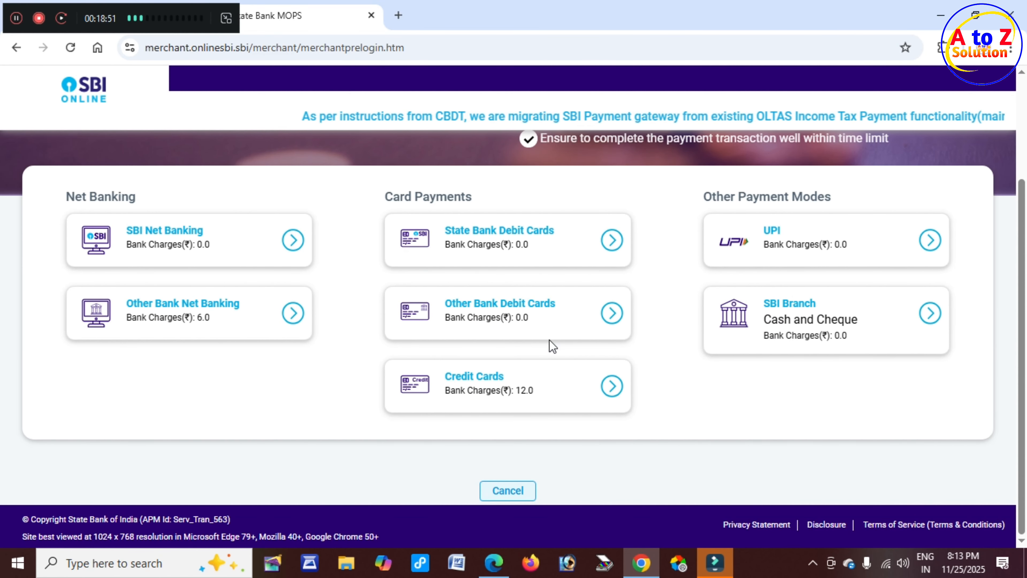
{"action": "scroll", "coordinate": [551, 344], "scroll_direction": "up", "scroll_amount": 2}
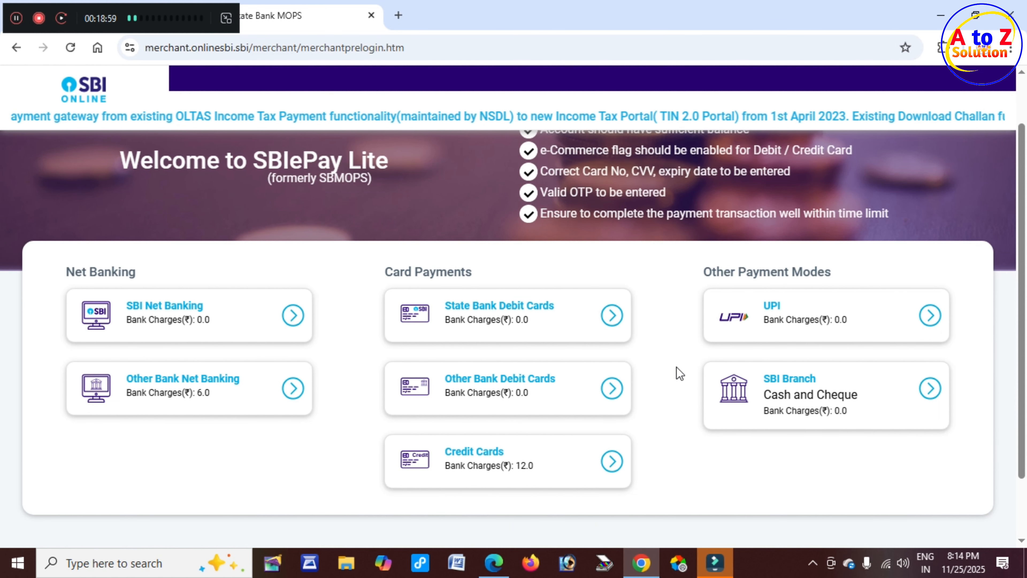
{"action": "scroll", "coordinate": [558, 362], "scroll_direction": "up", "scroll_amount": 2}
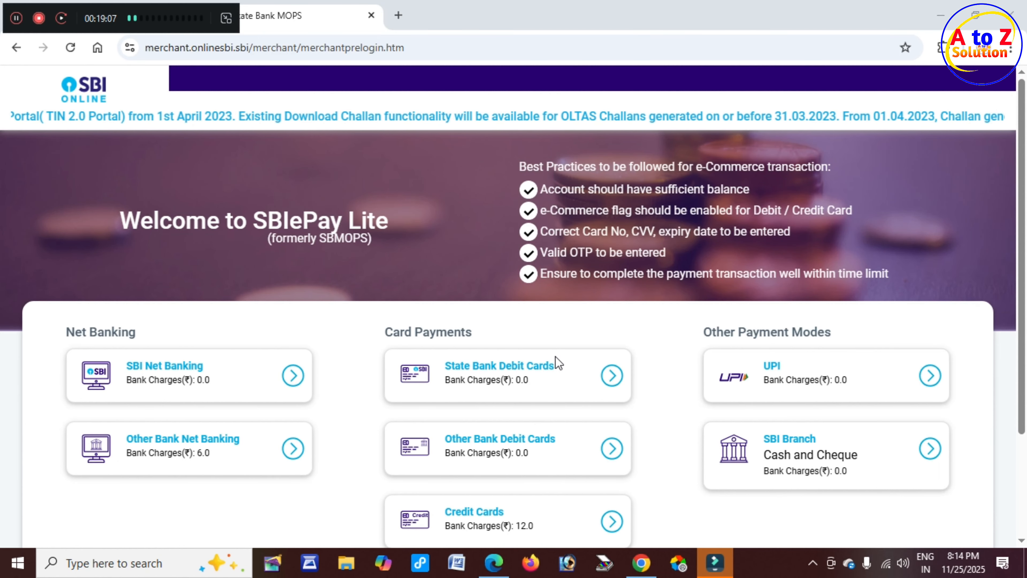